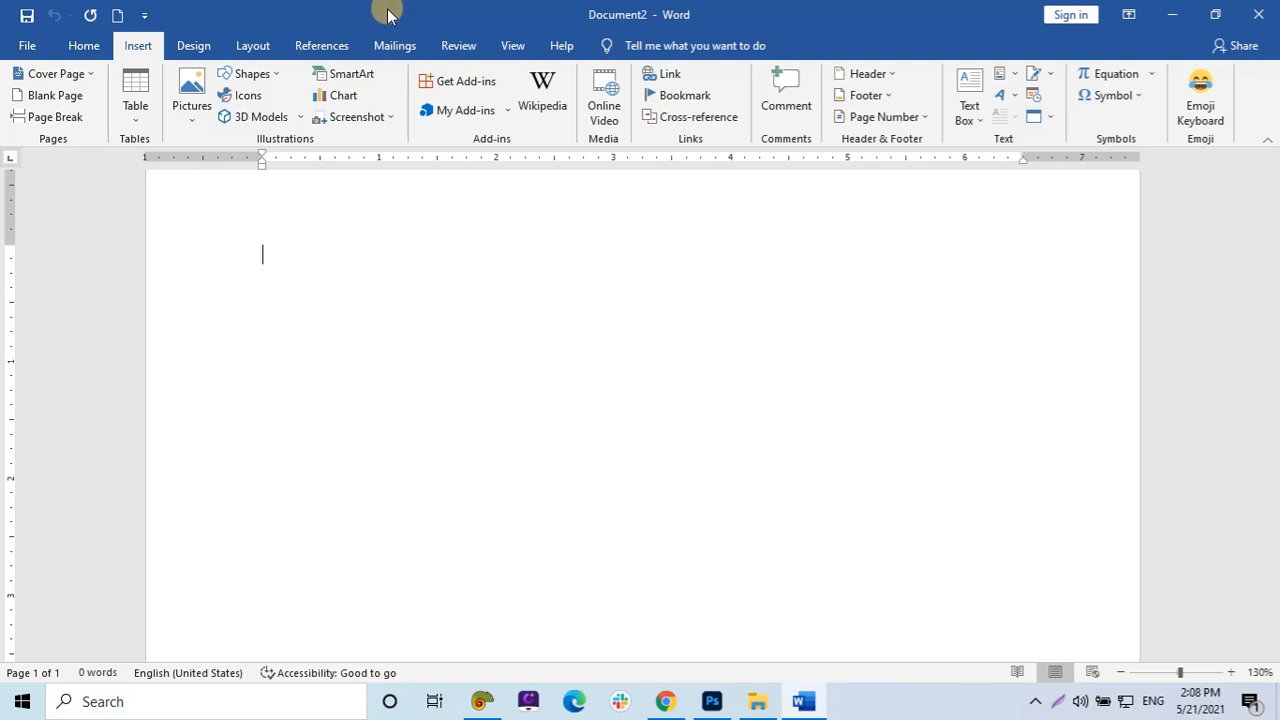
Restore the Word window to a smaller size and position it over the Photoshop logo document.
{"action": "left_click_drag", "start_coordinate": [417, 11], "coordinate": [718, 97]}
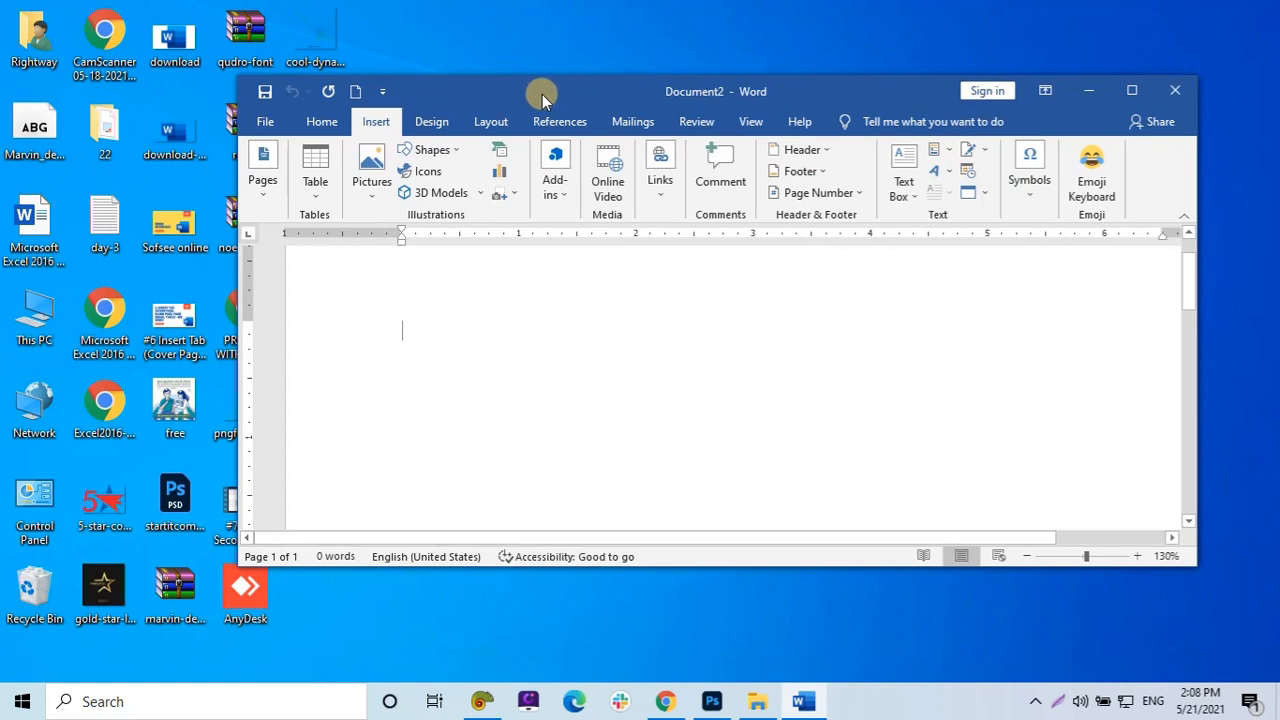
{"action": "left_click_drag", "start_coordinate": [543, 89], "coordinate": [620, 97]}
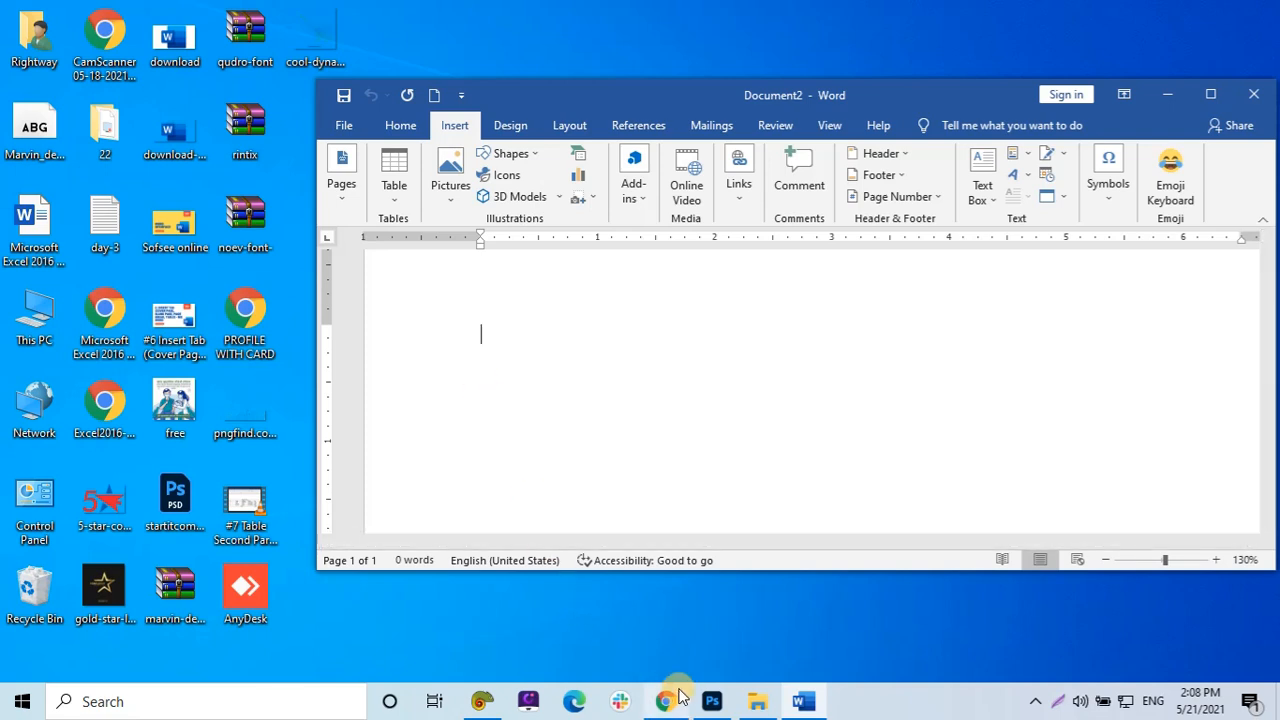
{"action": "left_click", "coordinate": [714, 703]}
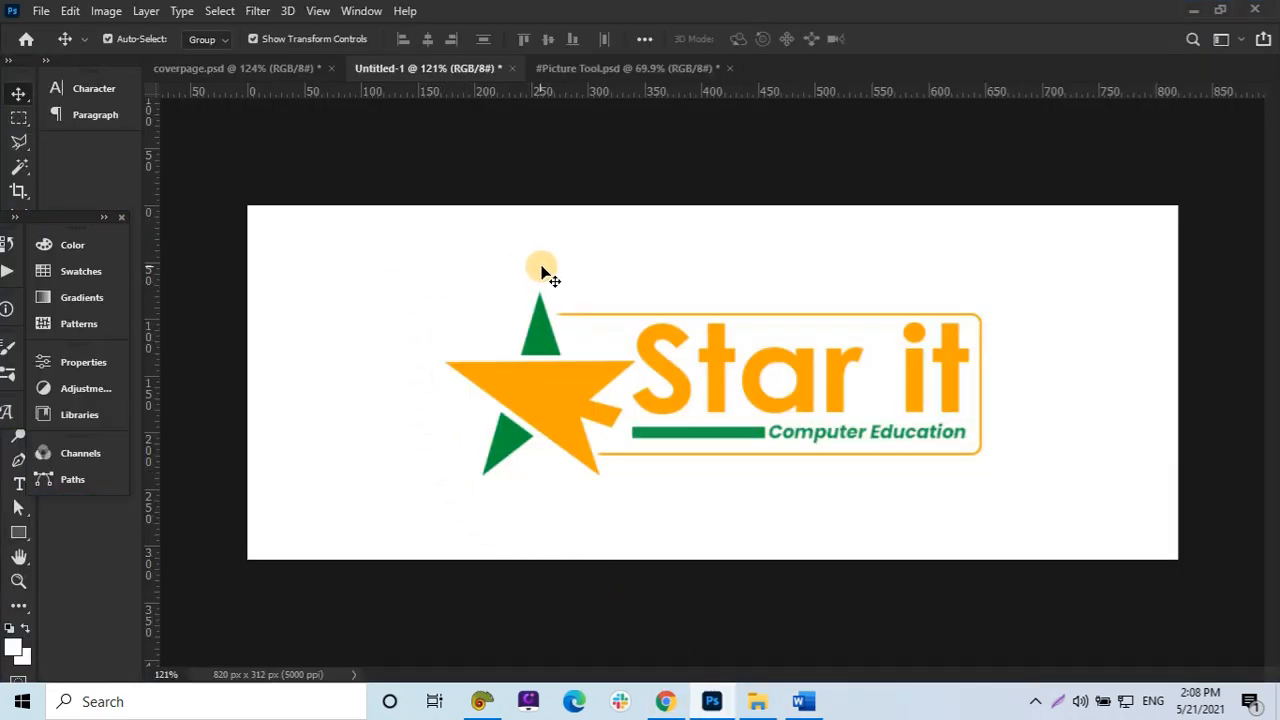
{"action": "left_click", "coordinate": [803, 703]}
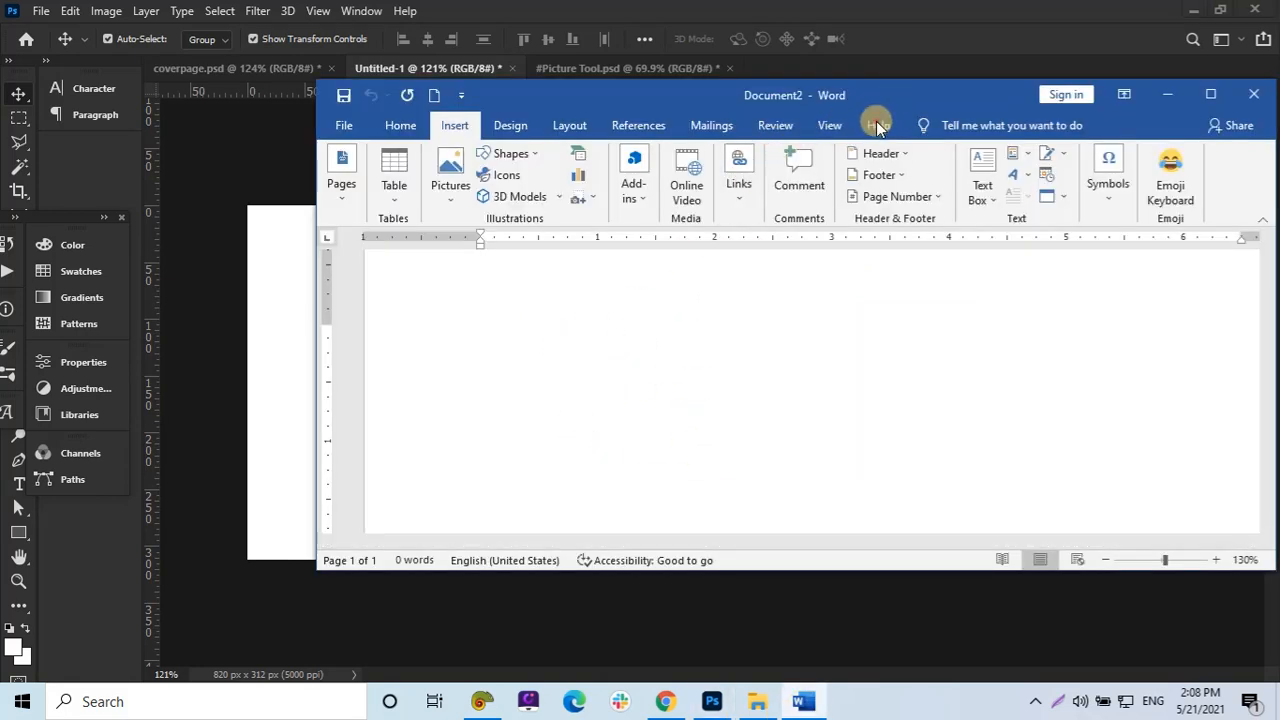
{"action": "left_click_drag", "start_coordinate": [871, 106], "coordinate": [800, 139]}
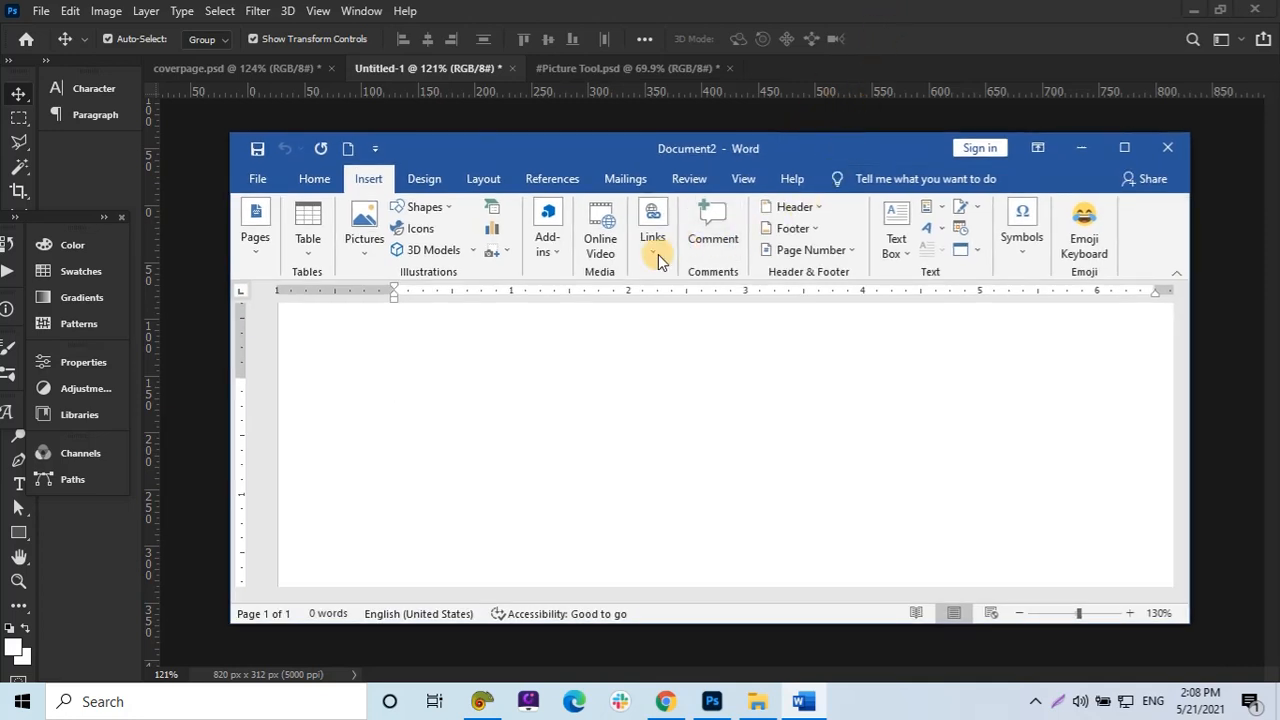
Insert a screen clipping of the Star it logo from Photoshop into the document and maximize Word.
{"action": "left_click", "coordinate": [508, 250]}
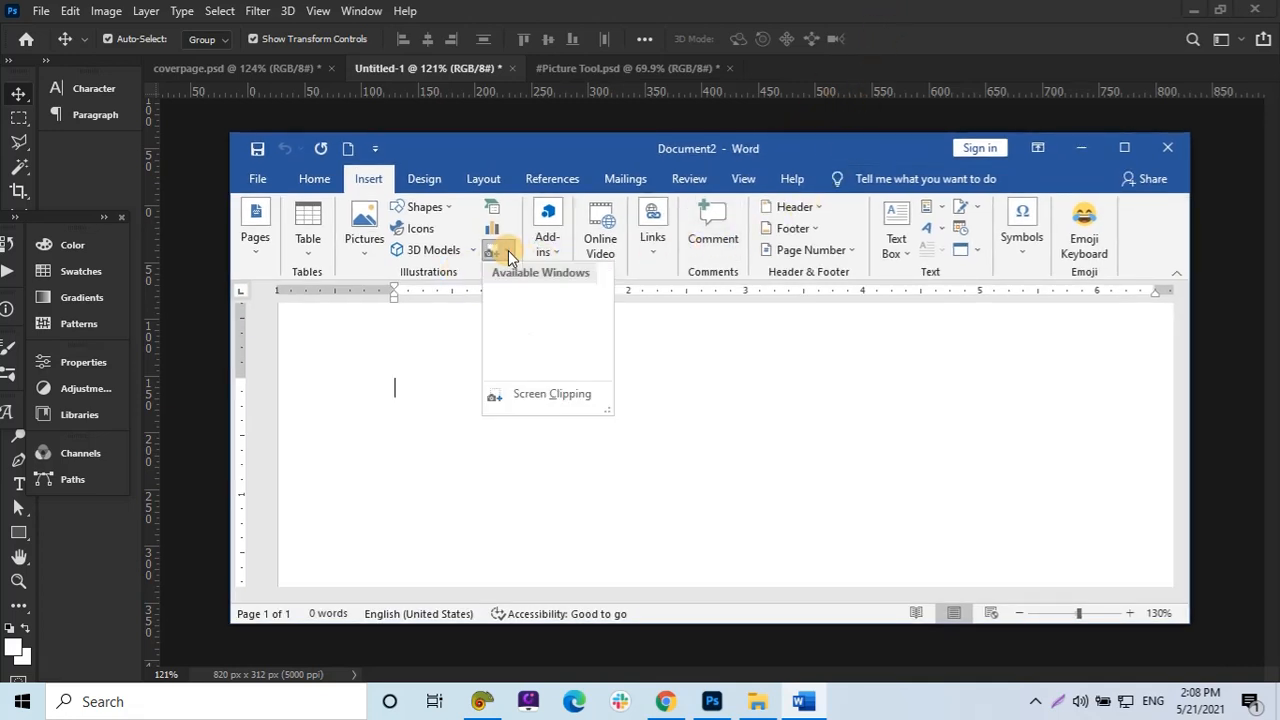
{"action": "left_click", "coordinate": [512, 397]}
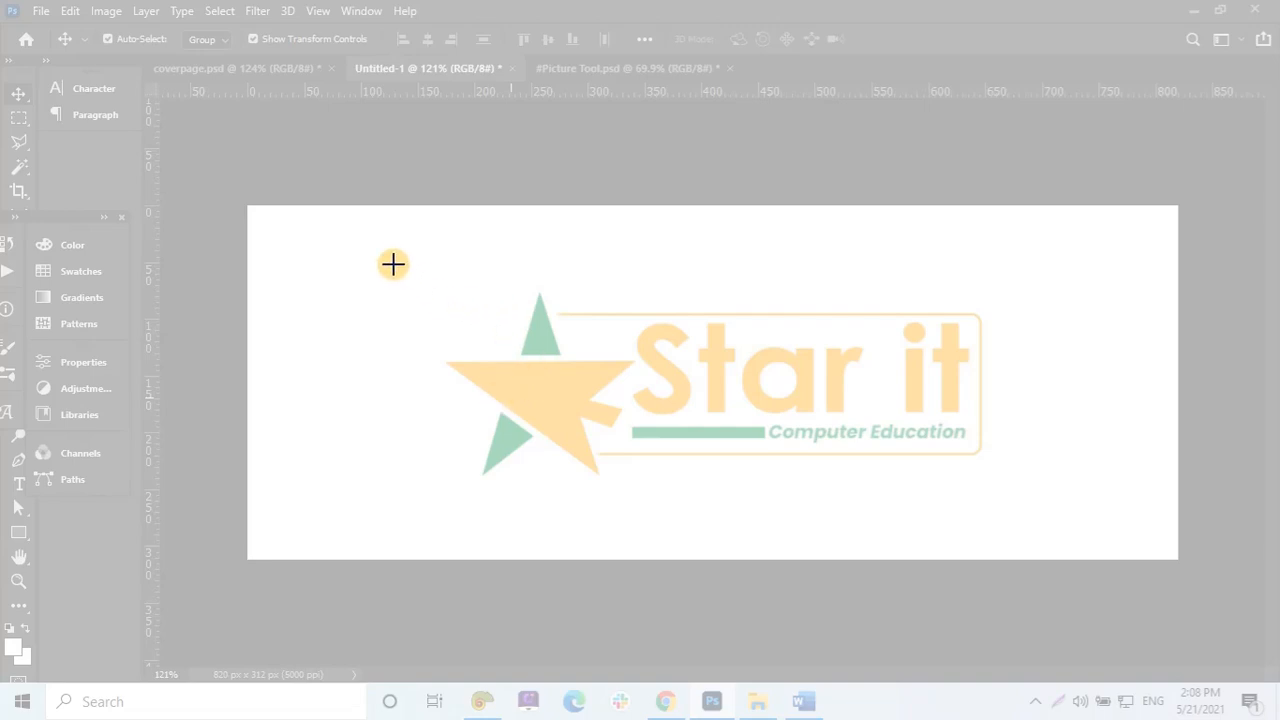
{"action": "left_click_drag", "start_coordinate": [394, 265], "coordinate": [1024, 499]}
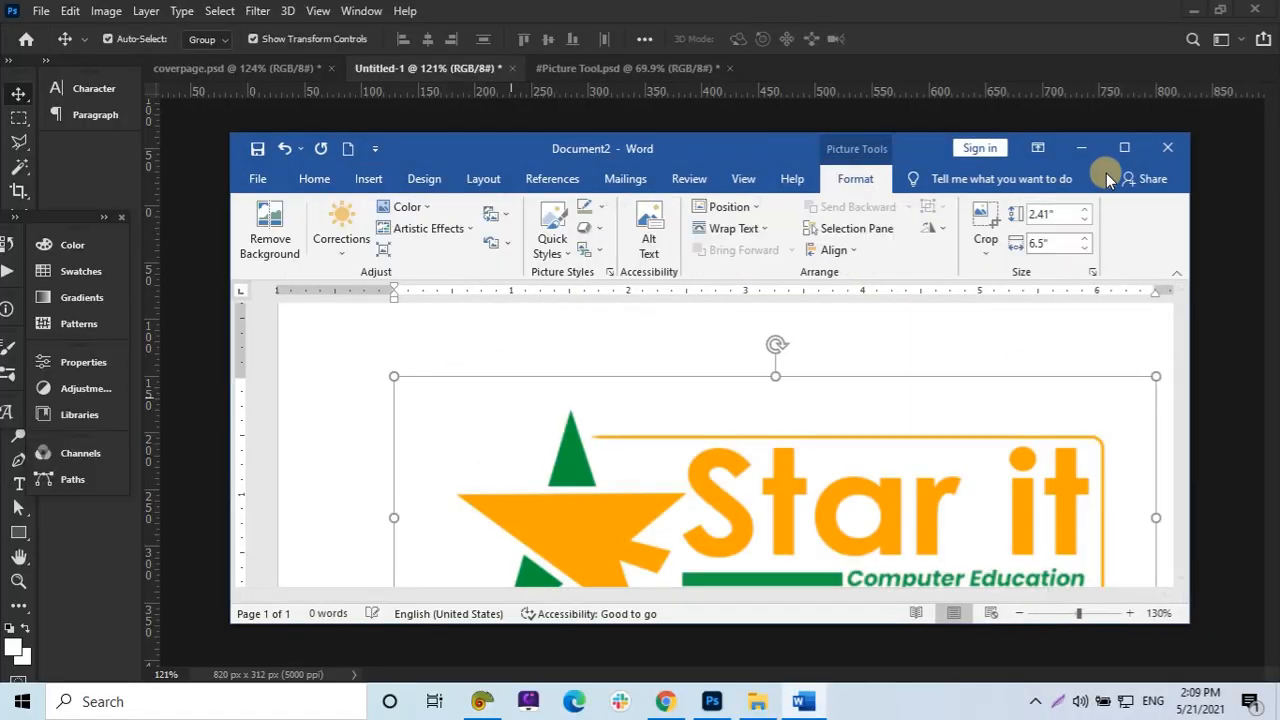
{"action": "left_click", "coordinate": [1121, 148]}
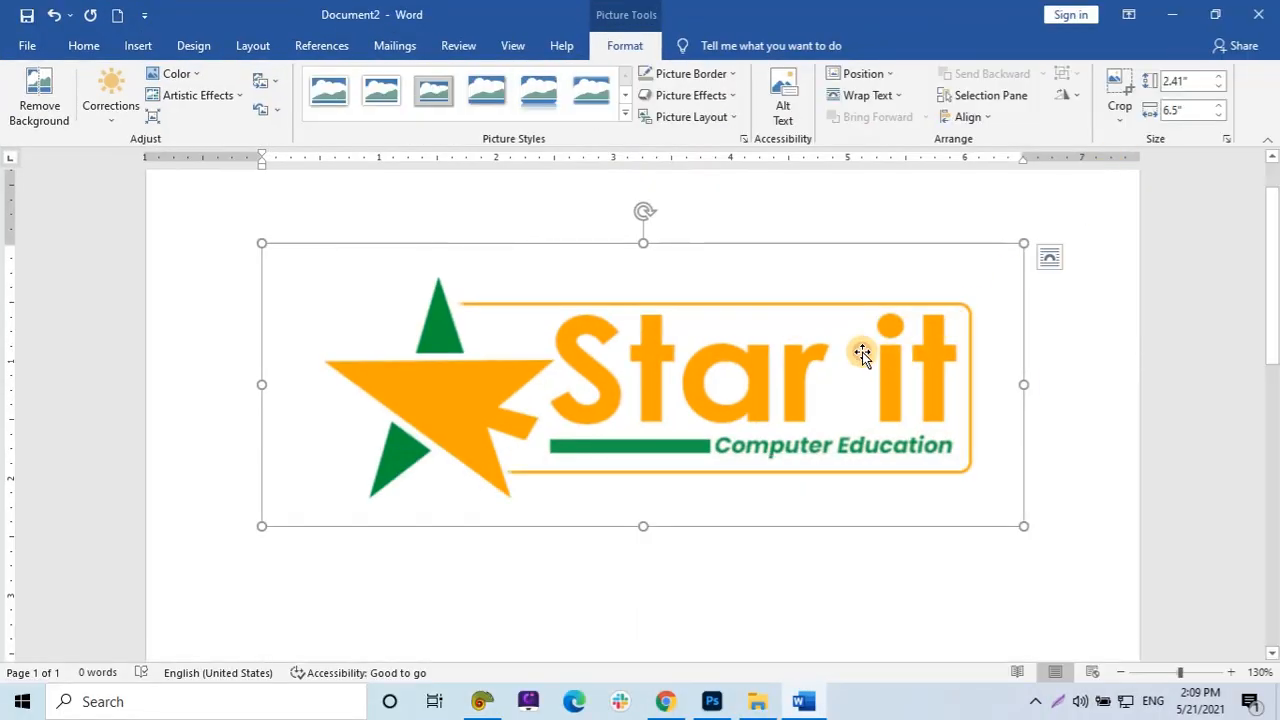
Delete the inserted logo picture and return to the maximized Word document.
{"action": "key", "text": "Delete"}
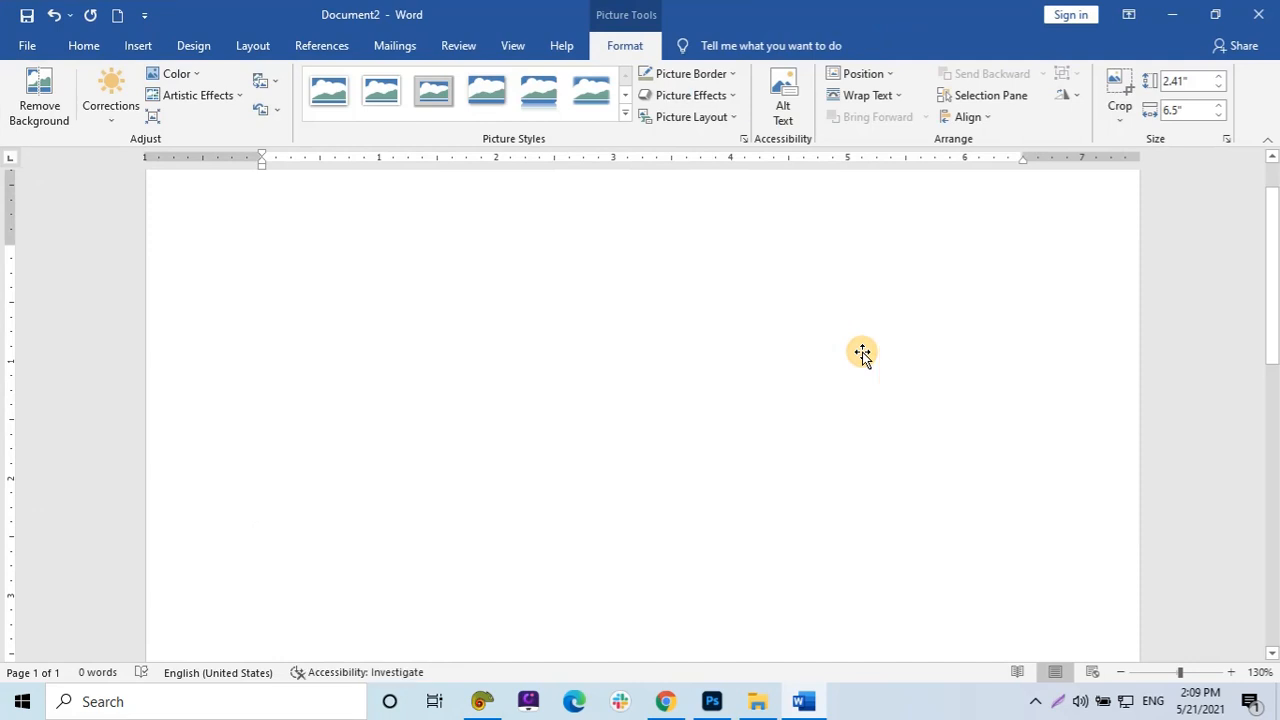
{"action": "left_click", "coordinate": [1172, 18]}
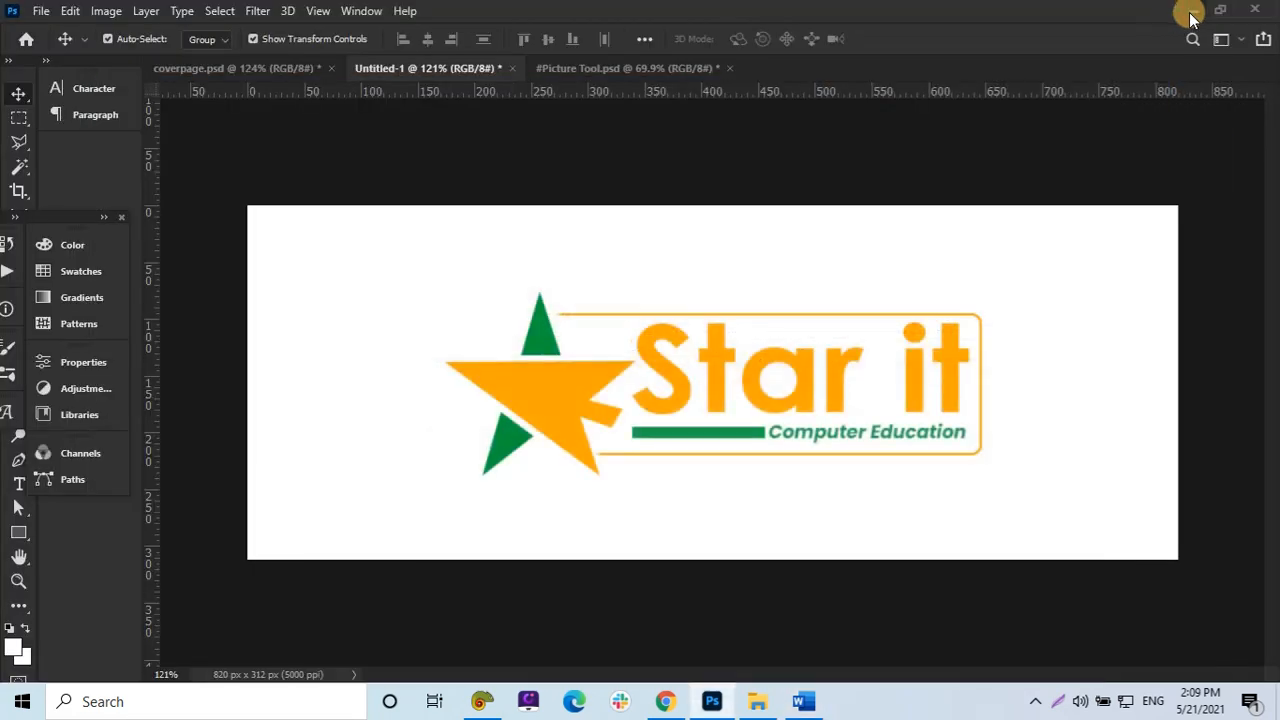
{"action": "left_click", "coordinate": [1188, 15]}
{"action": "left_click", "coordinate": [805, 701]}
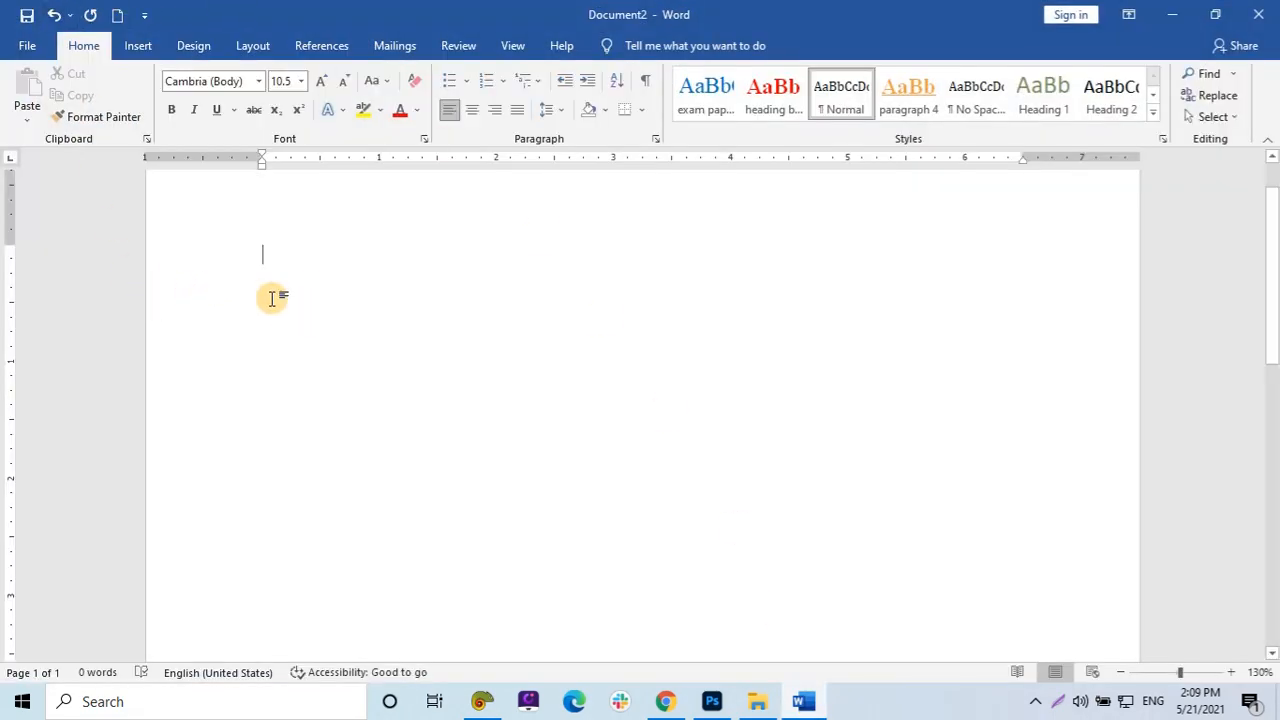
Restore the Word window, open a new window of the same document, and maximize that new window.
{"action": "double_click", "coordinate": [409, 14]}
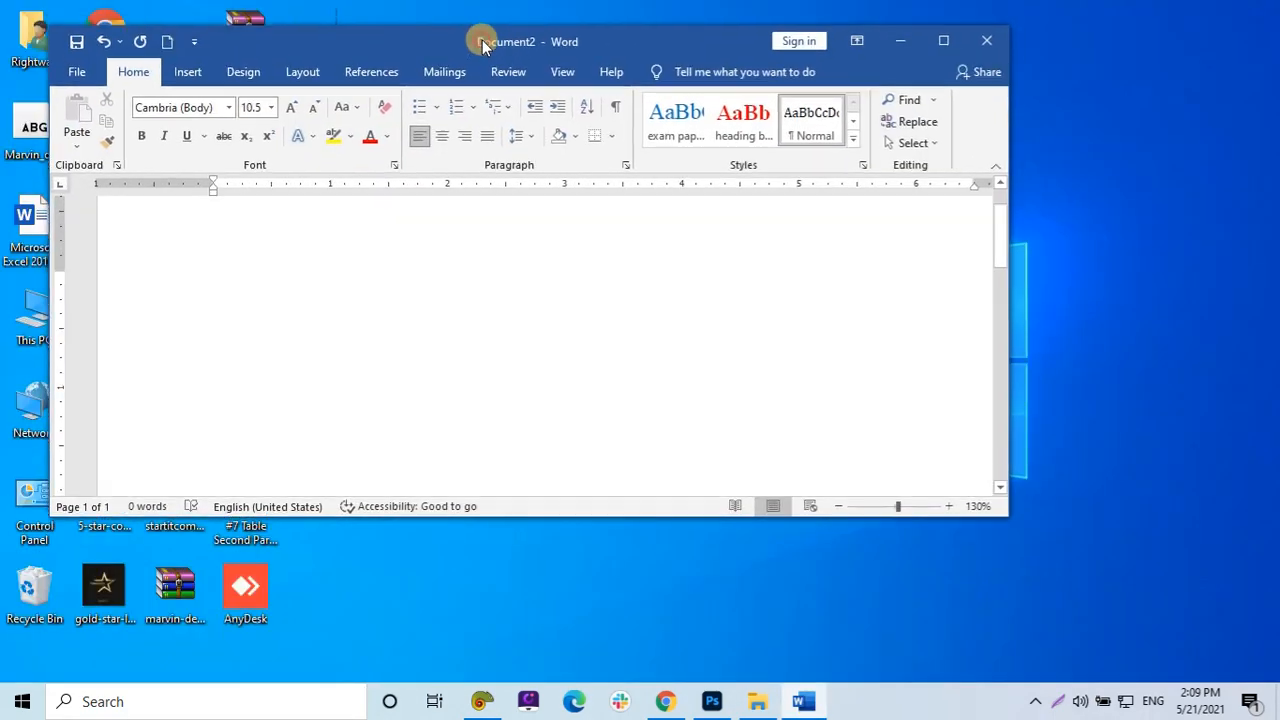
{"action": "left_click_drag", "start_coordinate": [372, 48], "coordinate": [454, 49]}
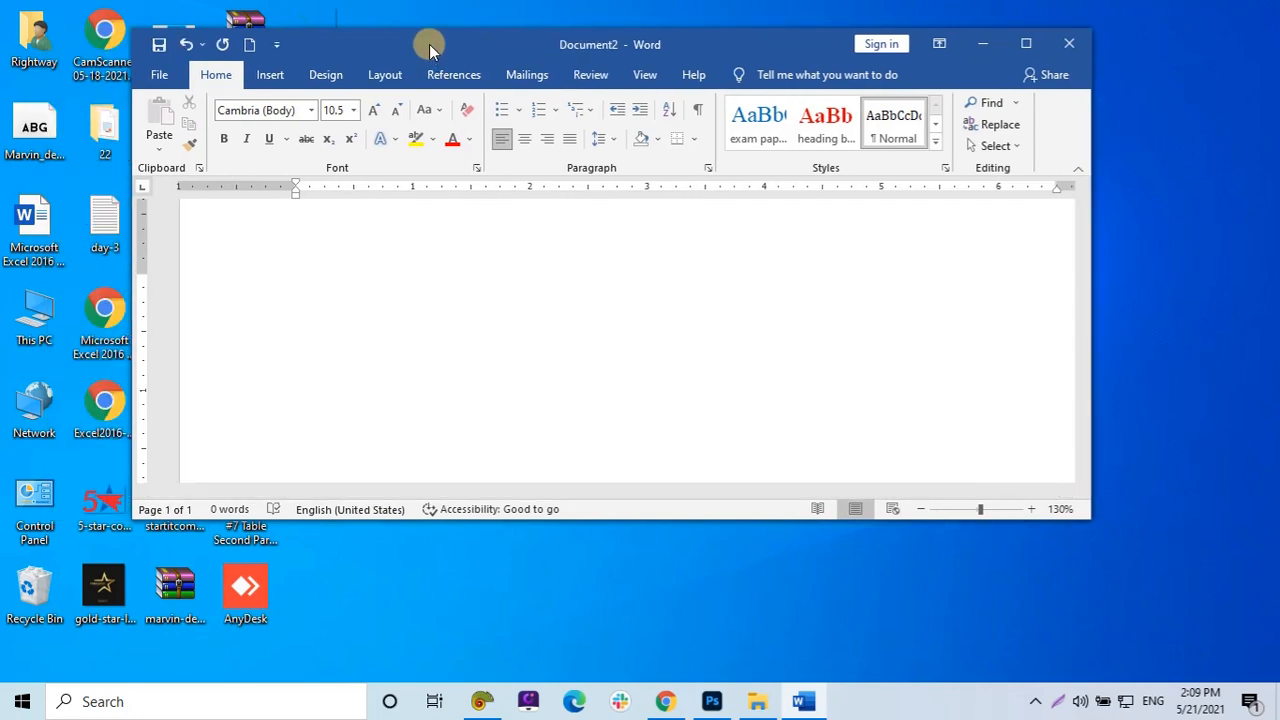
{"action": "left_click", "coordinate": [634, 76]}
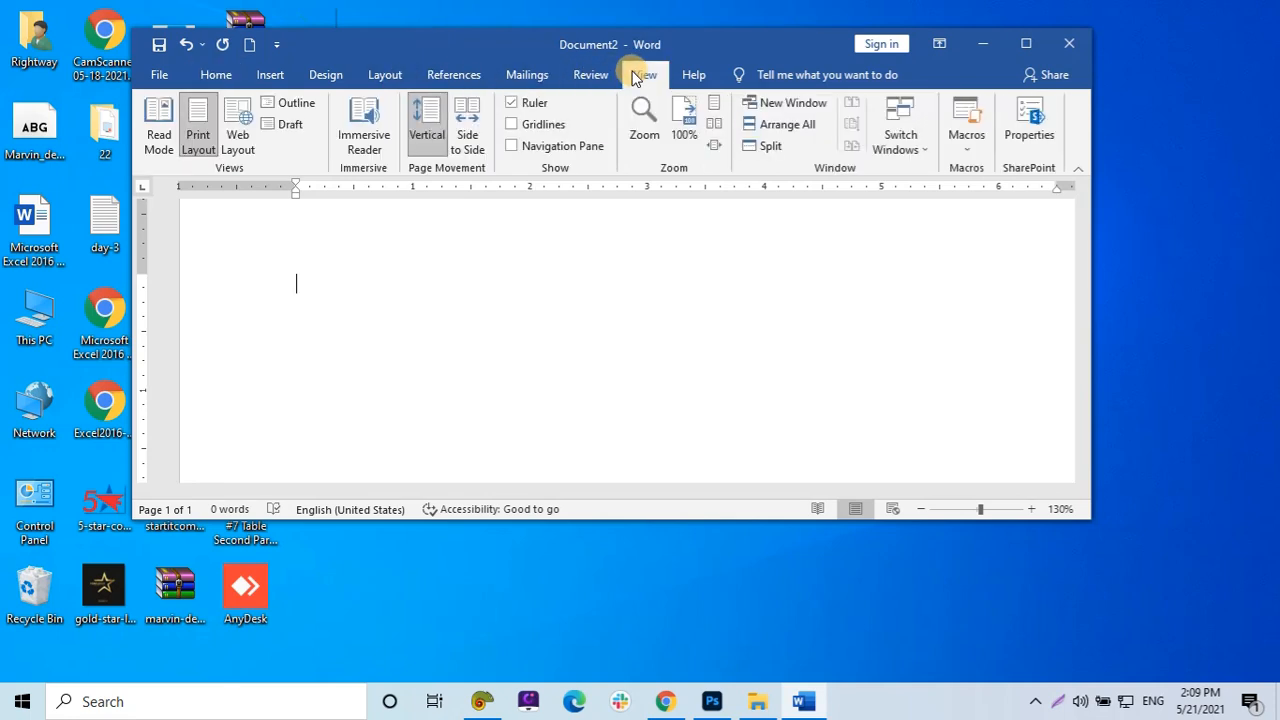
{"action": "left_click", "coordinate": [775, 104]}
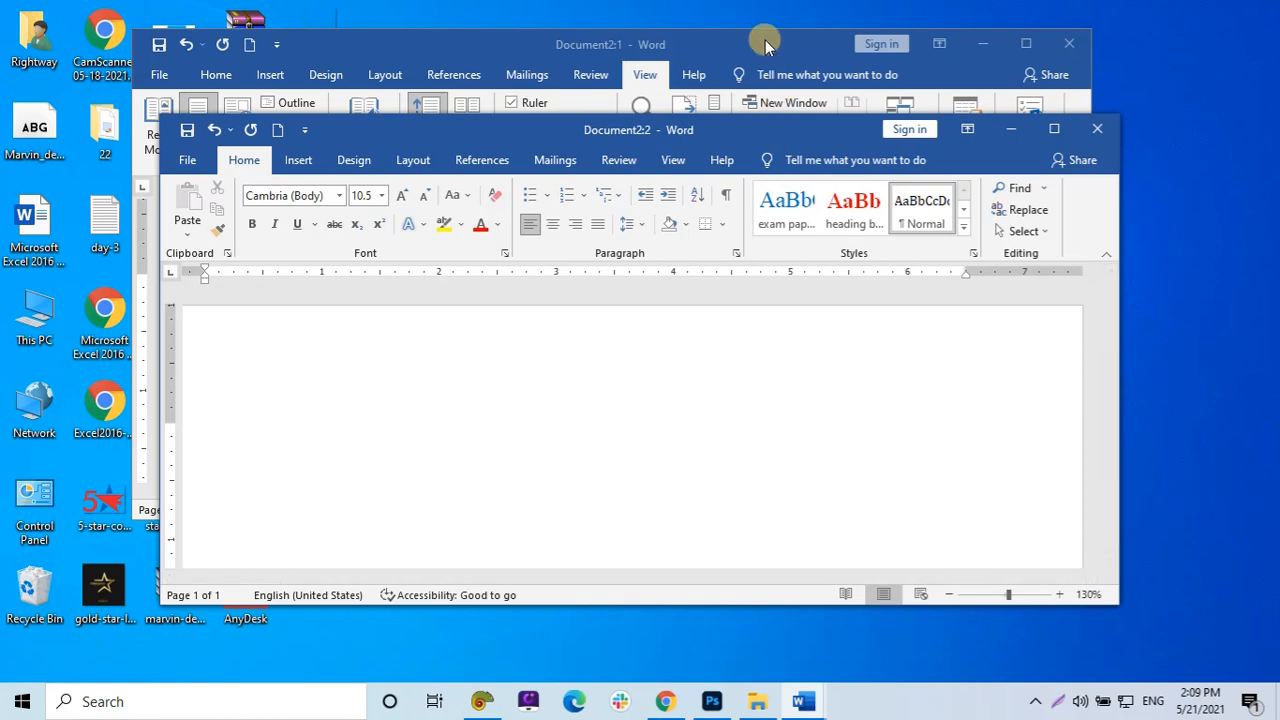
{"action": "left_click", "coordinate": [1053, 129]}
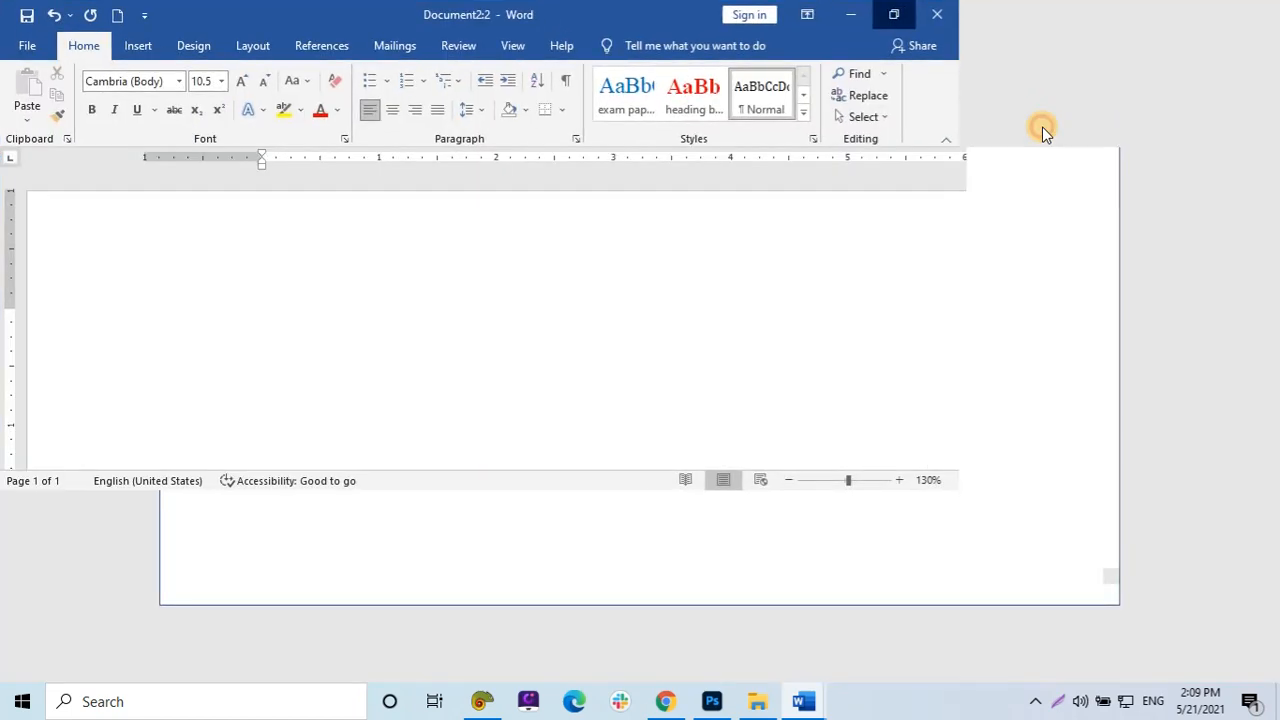
Show the Insert ribbon in Document2:2 and switch to the Document2:1 window.
{"action": "left_click", "coordinate": [140, 47]}
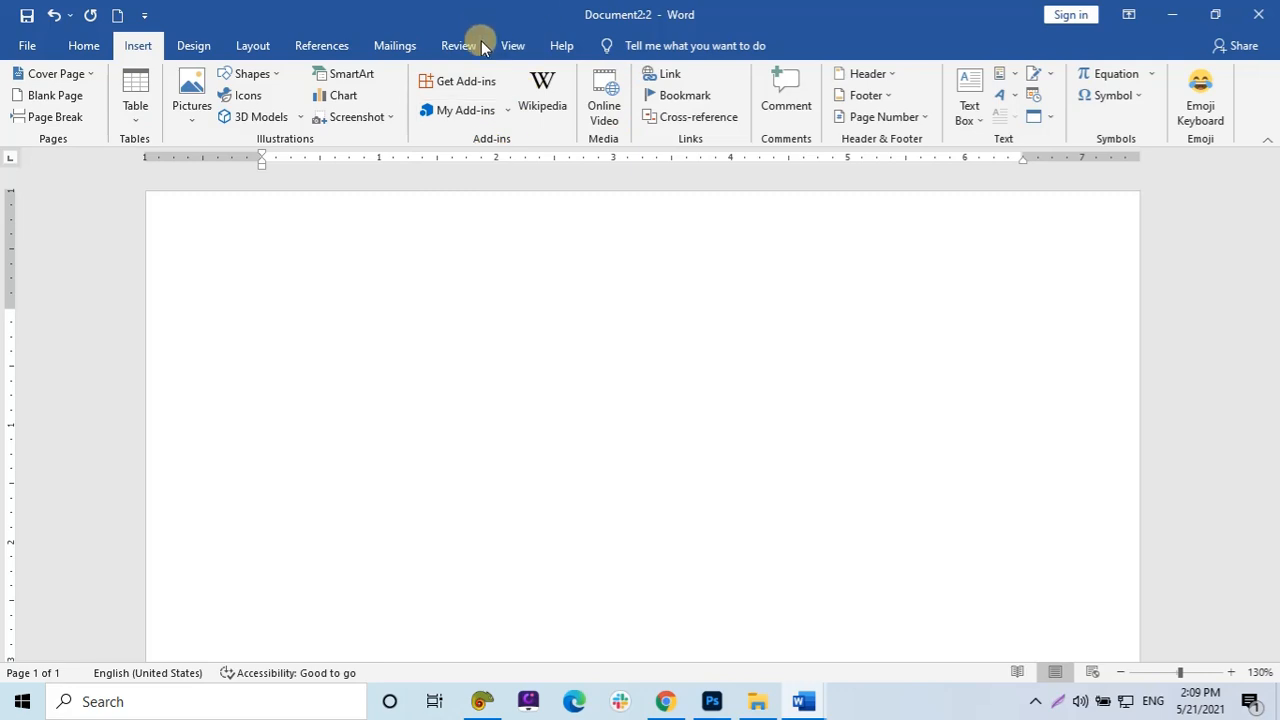
{"action": "mouse_move", "coordinate": [805, 703]}
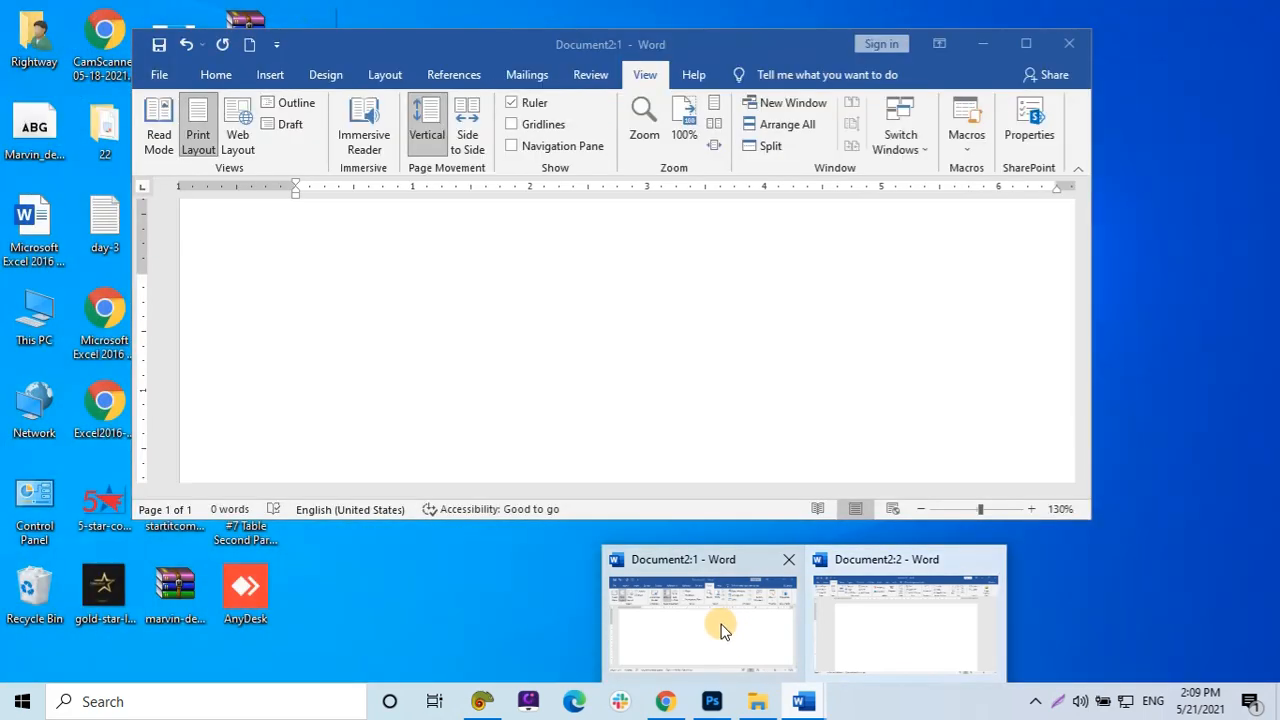
{"action": "left_click", "coordinate": [716, 626]}
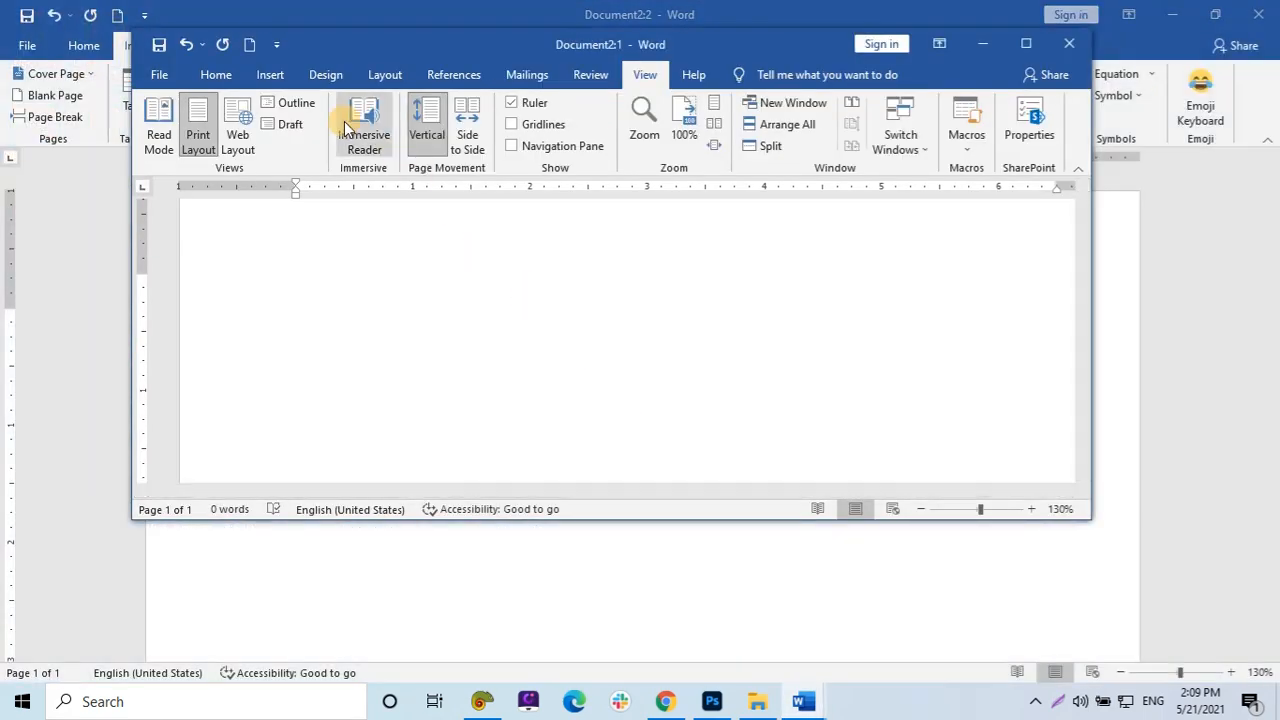
Insert a screen clipping of Document2:2's Illustrations and Add-ins ribbon groups into Document2:1.
{"action": "left_click", "coordinate": [262, 78]}
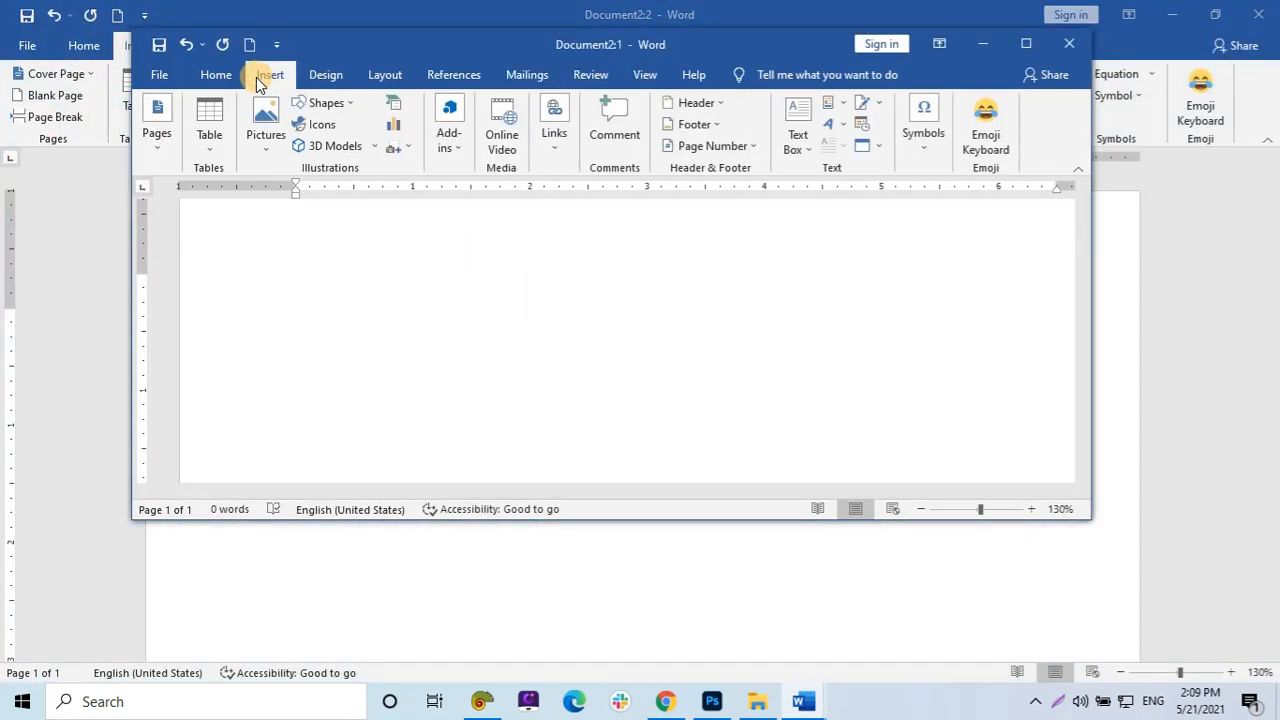
{"action": "left_click", "coordinate": [411, 150]}
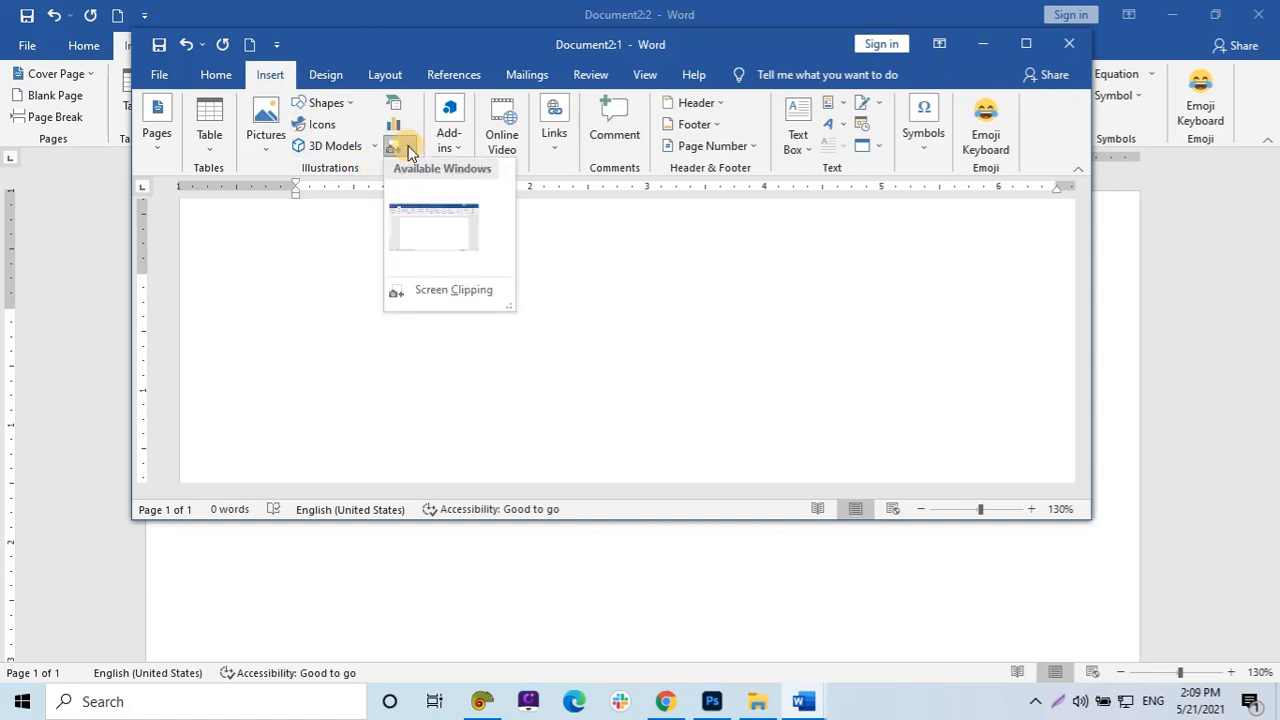
{"action": "left_click", "coordinate": [417, 296]}
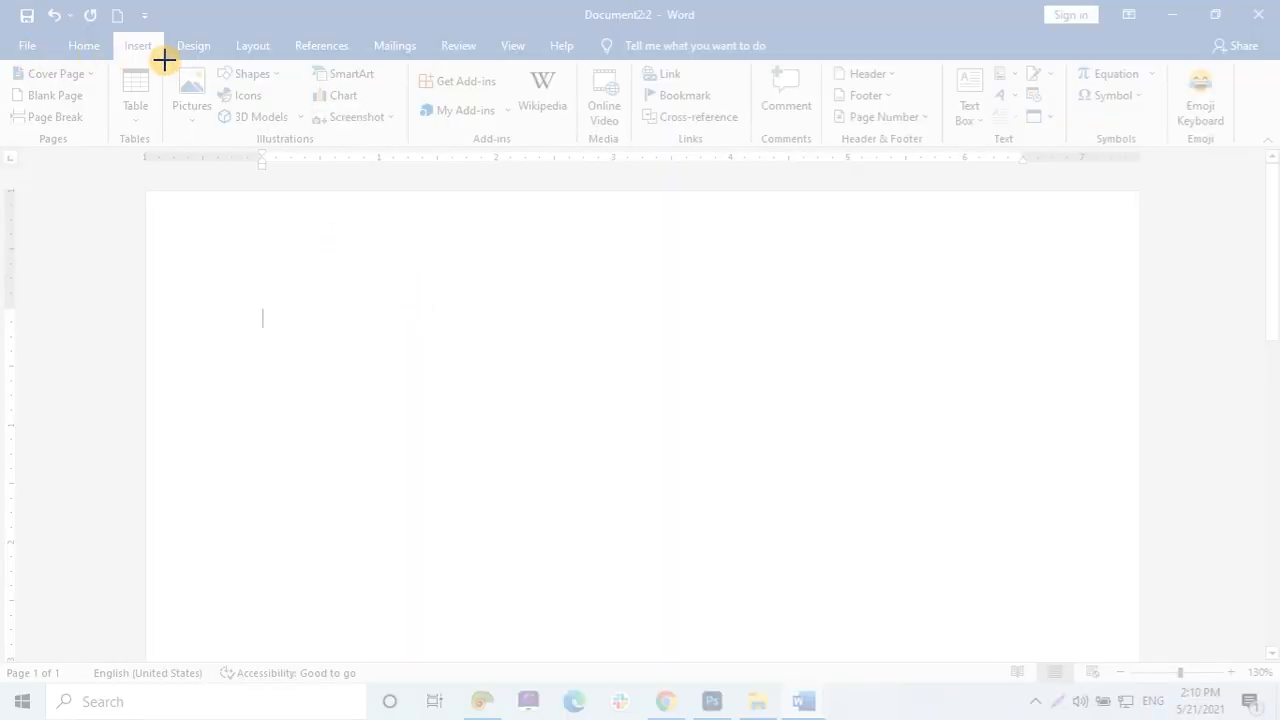
{"action": "left_click_drag", "start_coordinate": [165, 62], "coordinate": [575, 148]}
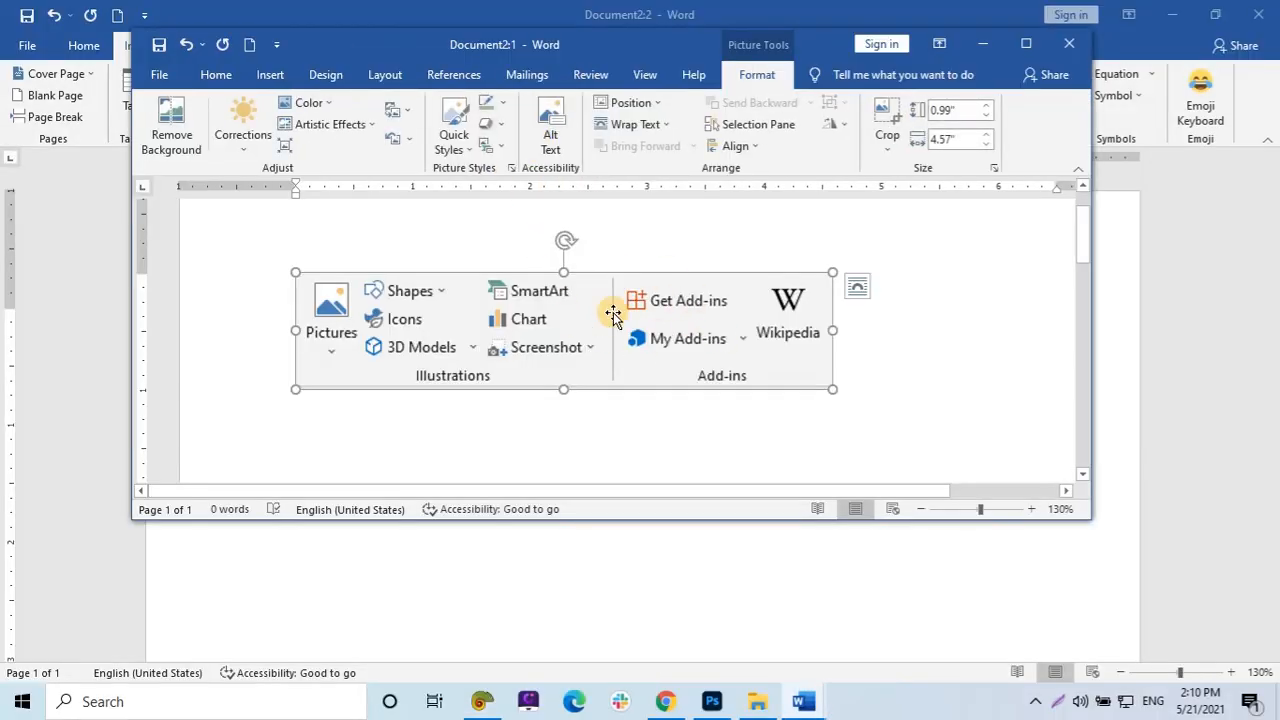
Close the Document2:1 window and delete the clipped ribbon picture from the document.
{"action": "left_click", "coordinate": [1272, 10]}
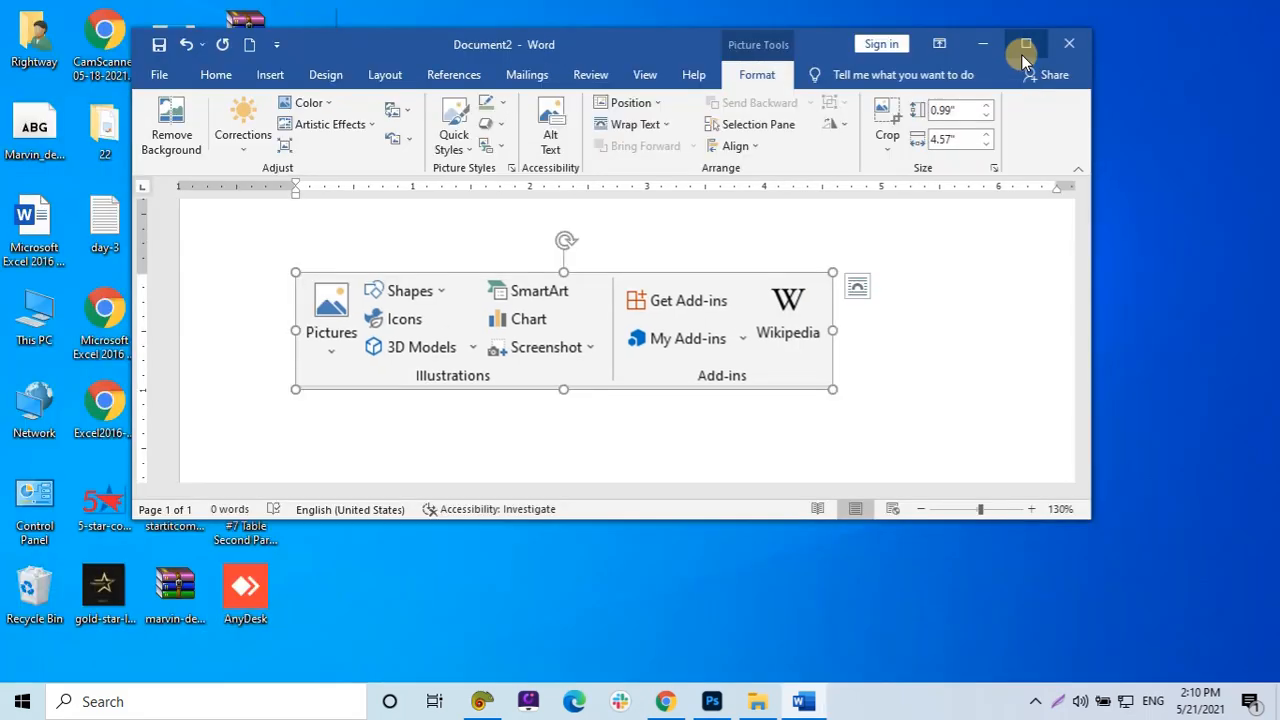
{"action": "left_click", "coordinate": [1025, 45]}
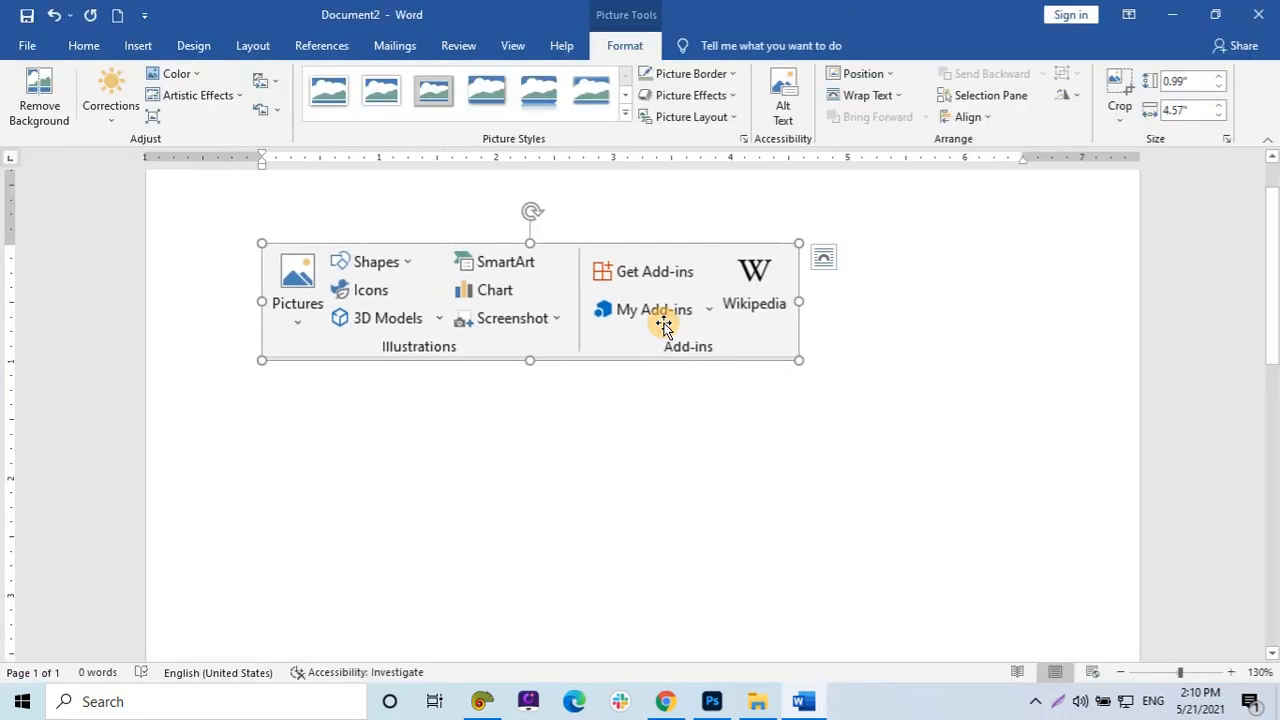
{"action": "key", "text": "Delete"}
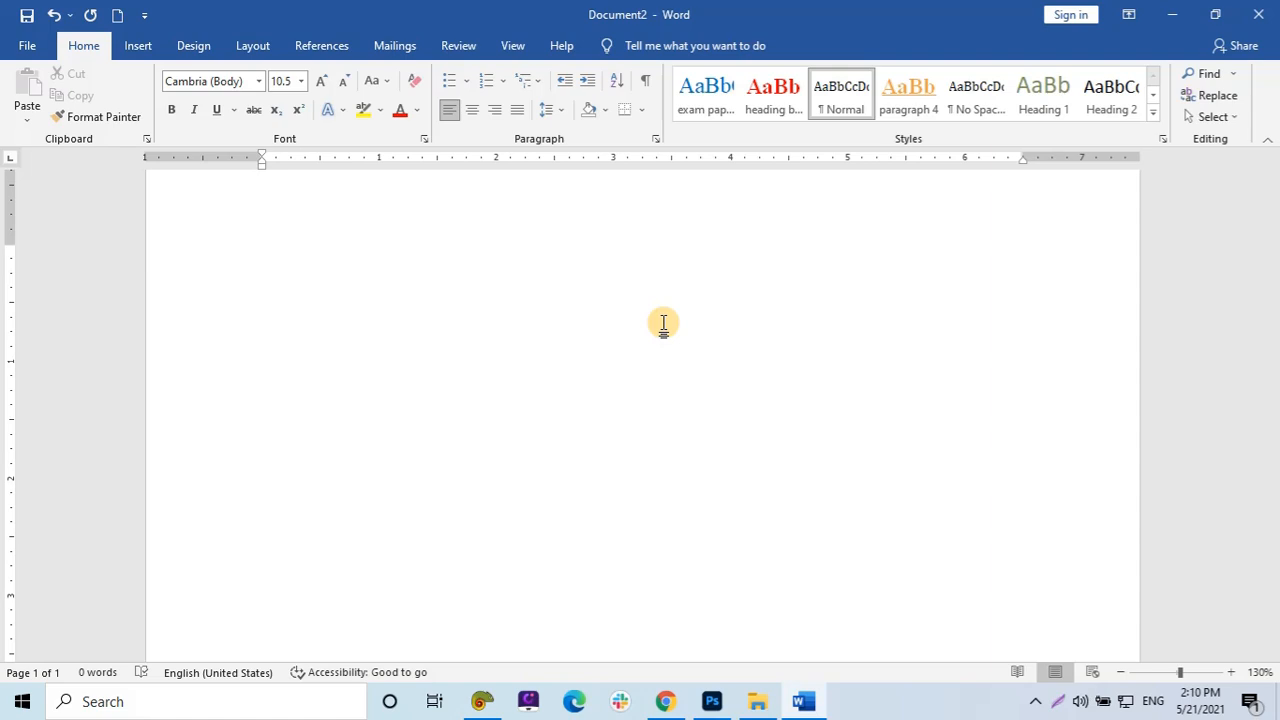
Restore the Word window and reposition it on the desktop.
{"action": "double_click", "coordinate": [755, 17]}
{"action": "left_click_drag", "start_coordinate": [762, 16], "coordinate": [665, 78]}
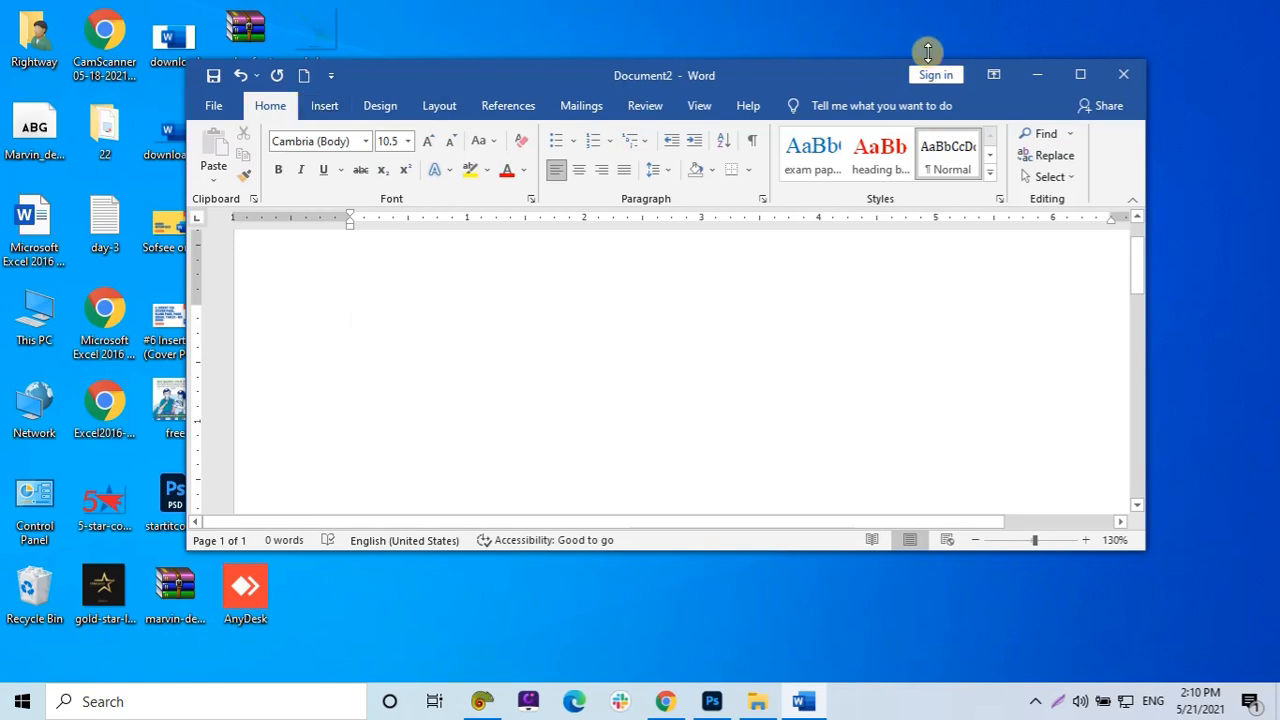
{"action": "left_click_drag", "start_coordinate": [786, 71], "coordinate": [916, 84]}
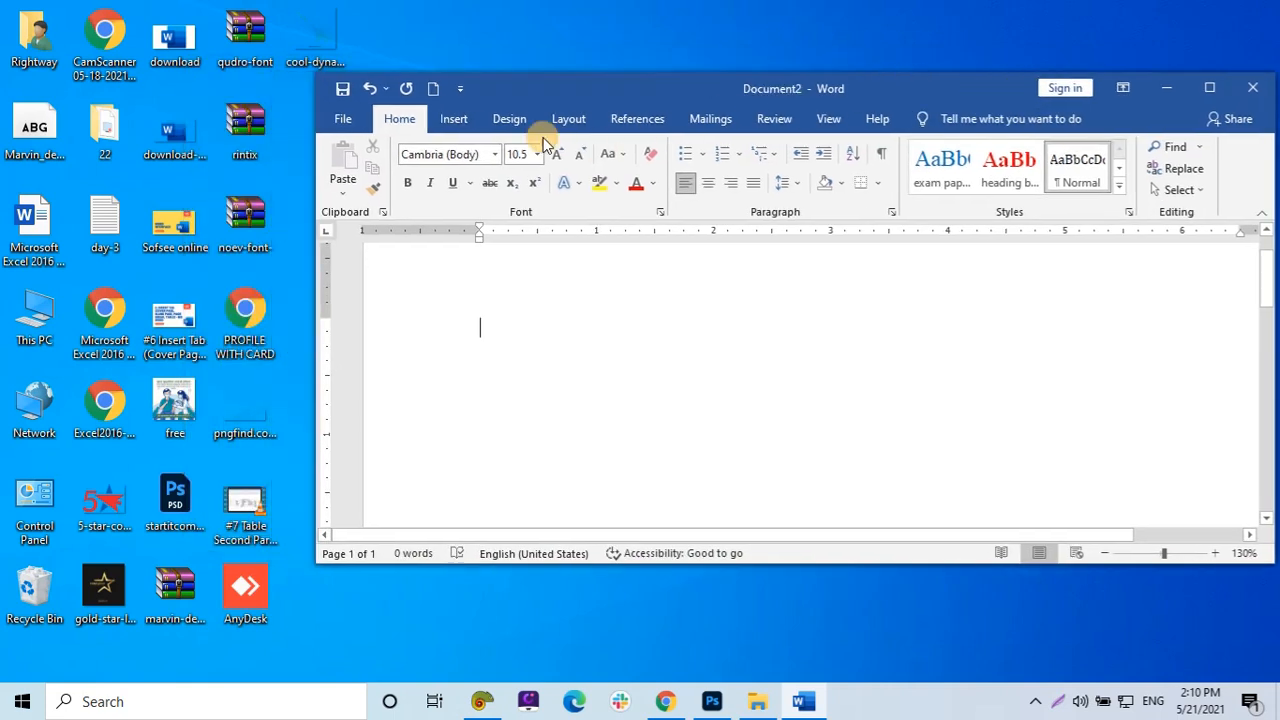
{"action": "left_click_drag", "start_coordinate": [609, 99], "coordinate": [500, 92]}
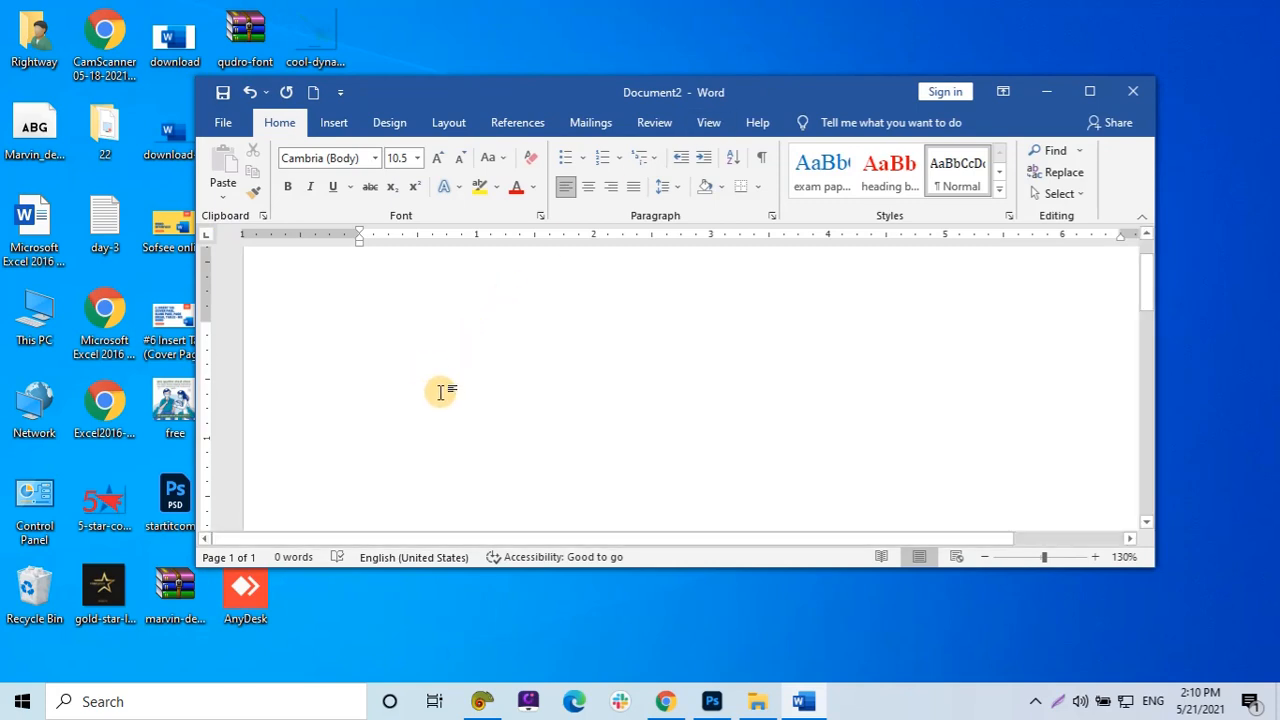
Open the Snipping Tool and snip a new capture of Word's title bar and ribbon.
{"action": "left_click", "coordinate": [237, 702]}
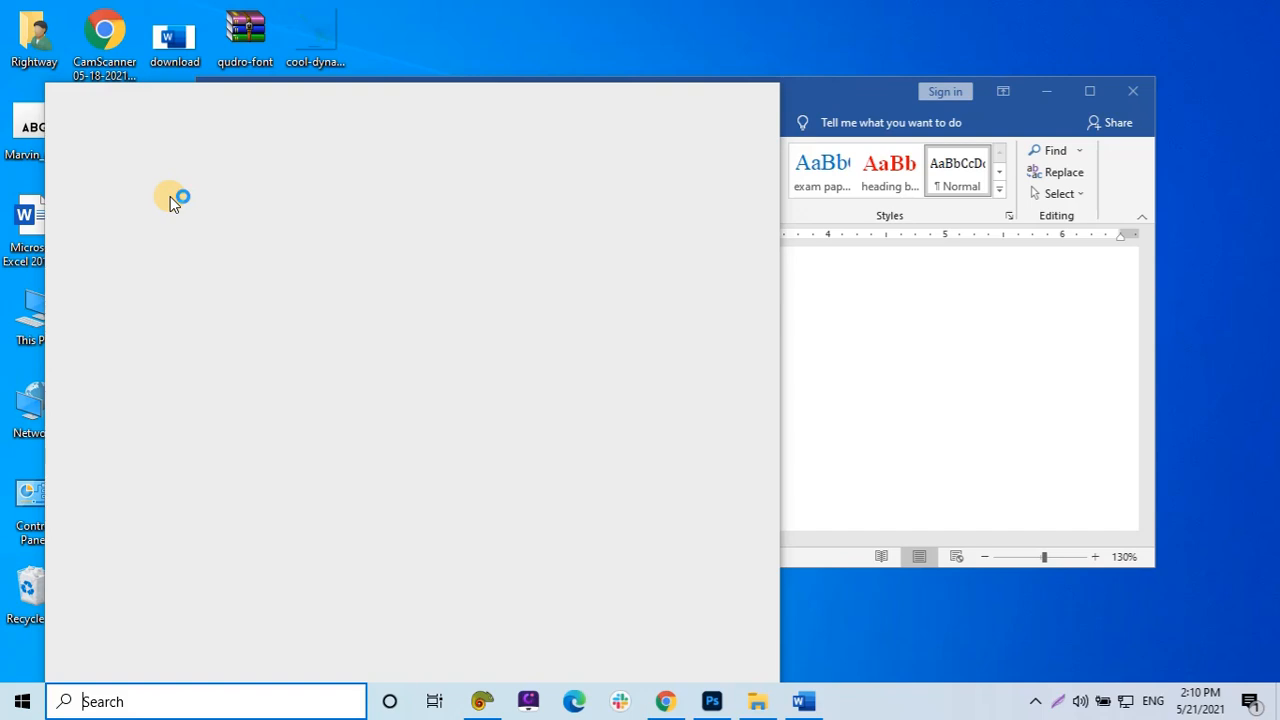
{"action": "key", "text": "Escape"}
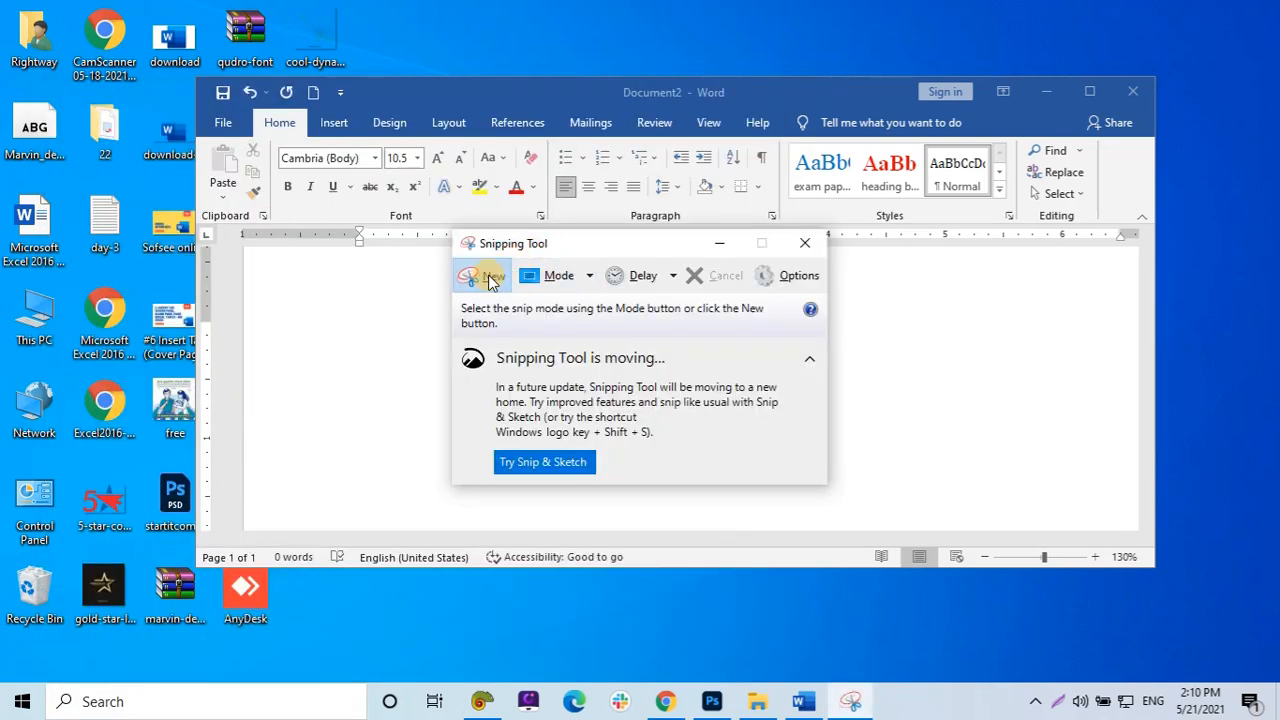
{"action": "left_click", "coordinate": [488, 280]}
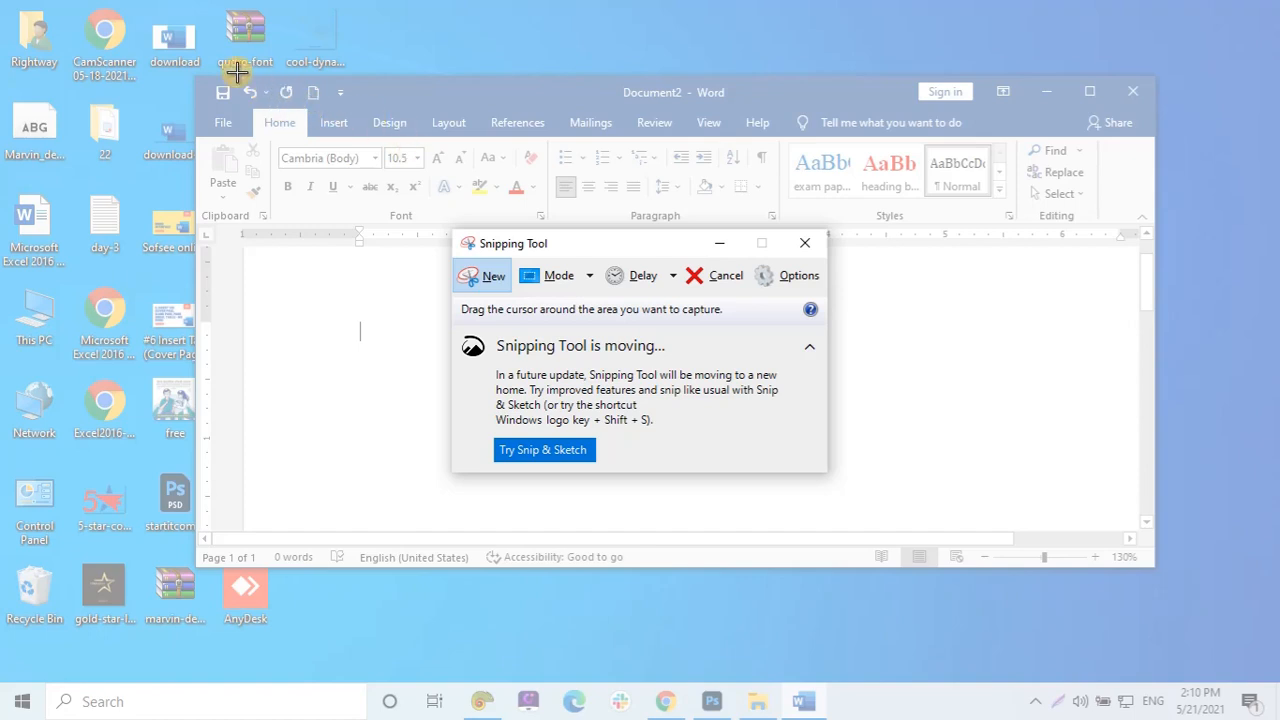
{"action": "left_click_drag", "start_coordinate": [195, 78], "coordinate": [1151, 224]}
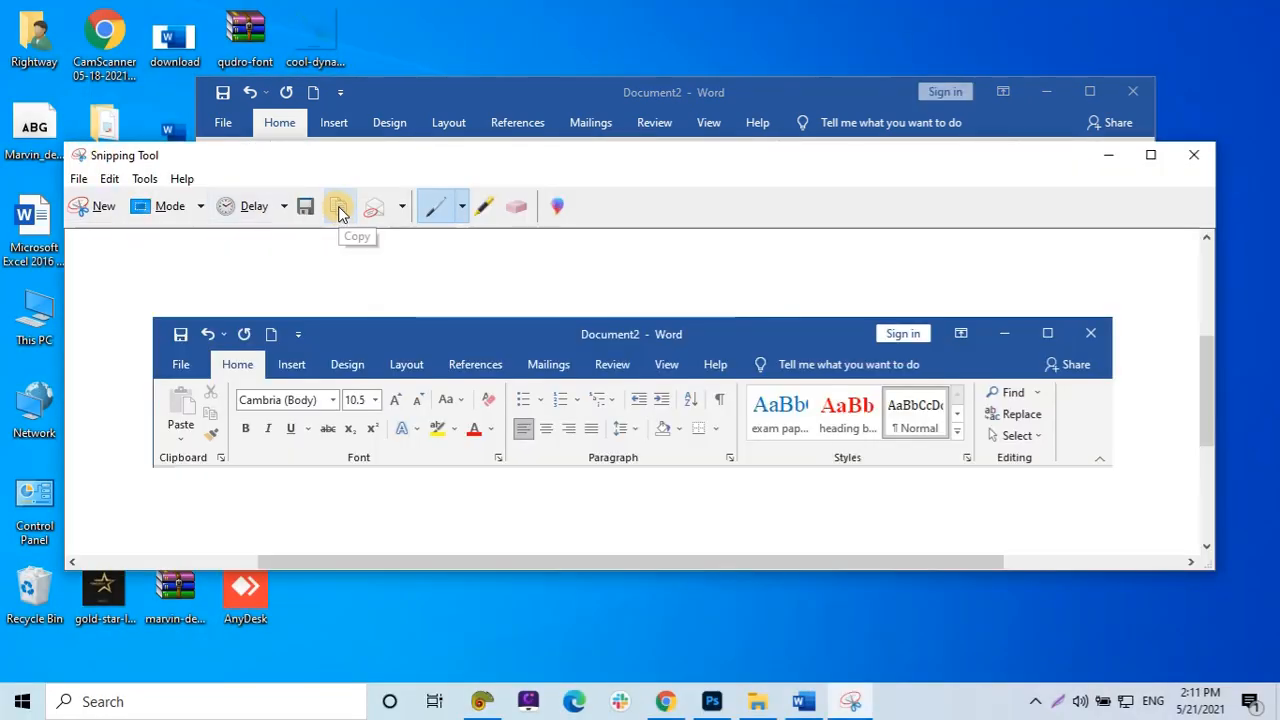
{"action": "left_click", "coordinate": [339, 212]}
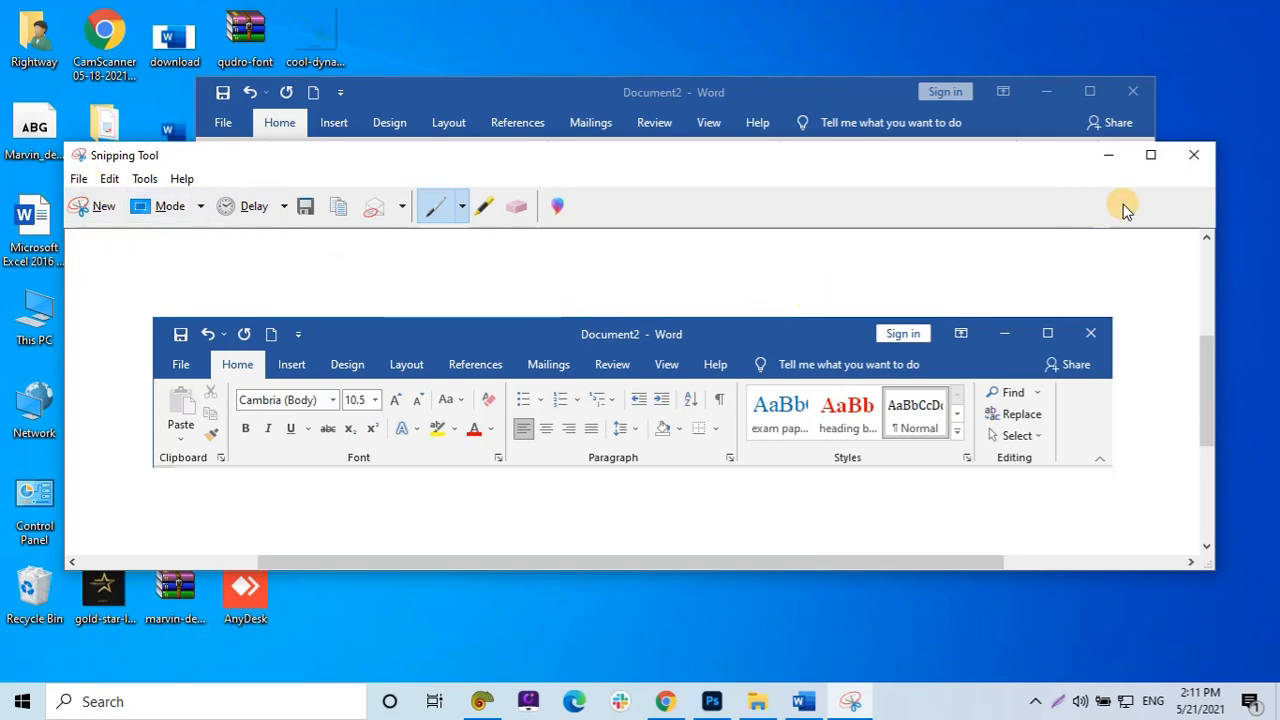
Close the Snipping Tool without saving the snip and maximize the Word window.
{"action": "left_click", "coordinate": [1182, 160]}
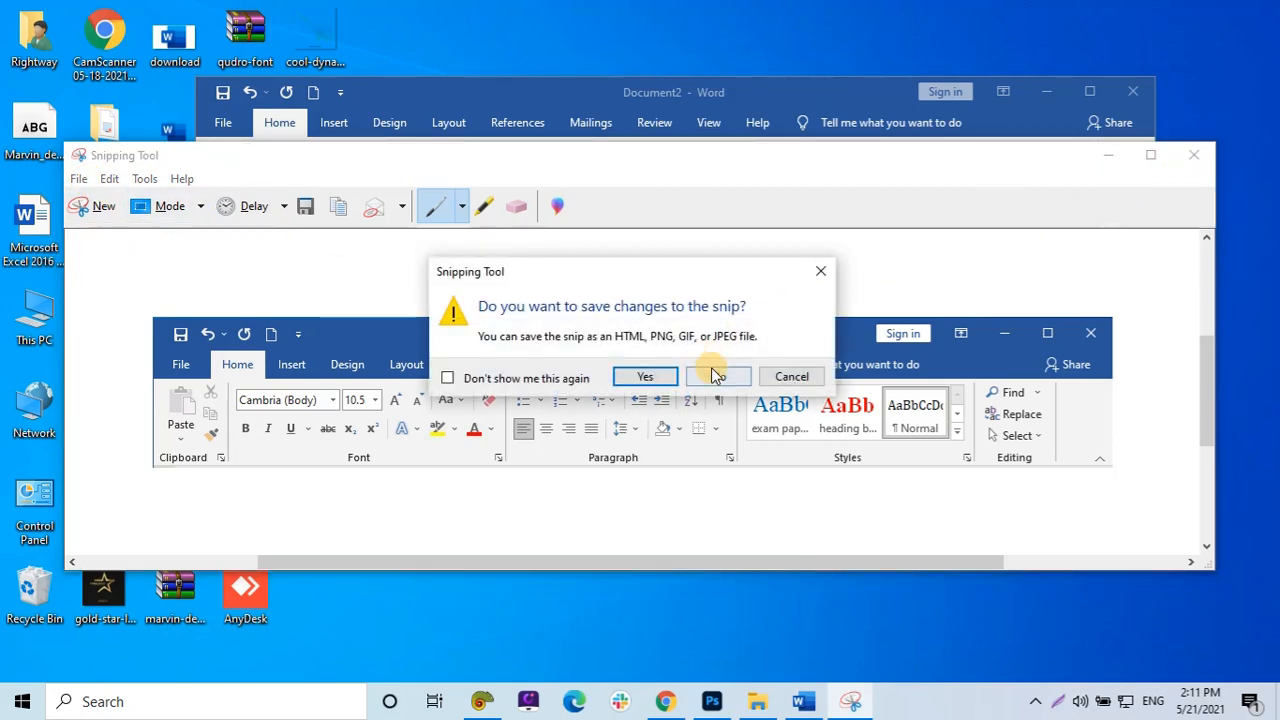
{"action": "left_click", "coordinate": [711, 372]}
{"action": "left_click", "coordinate": [1089, 91]}
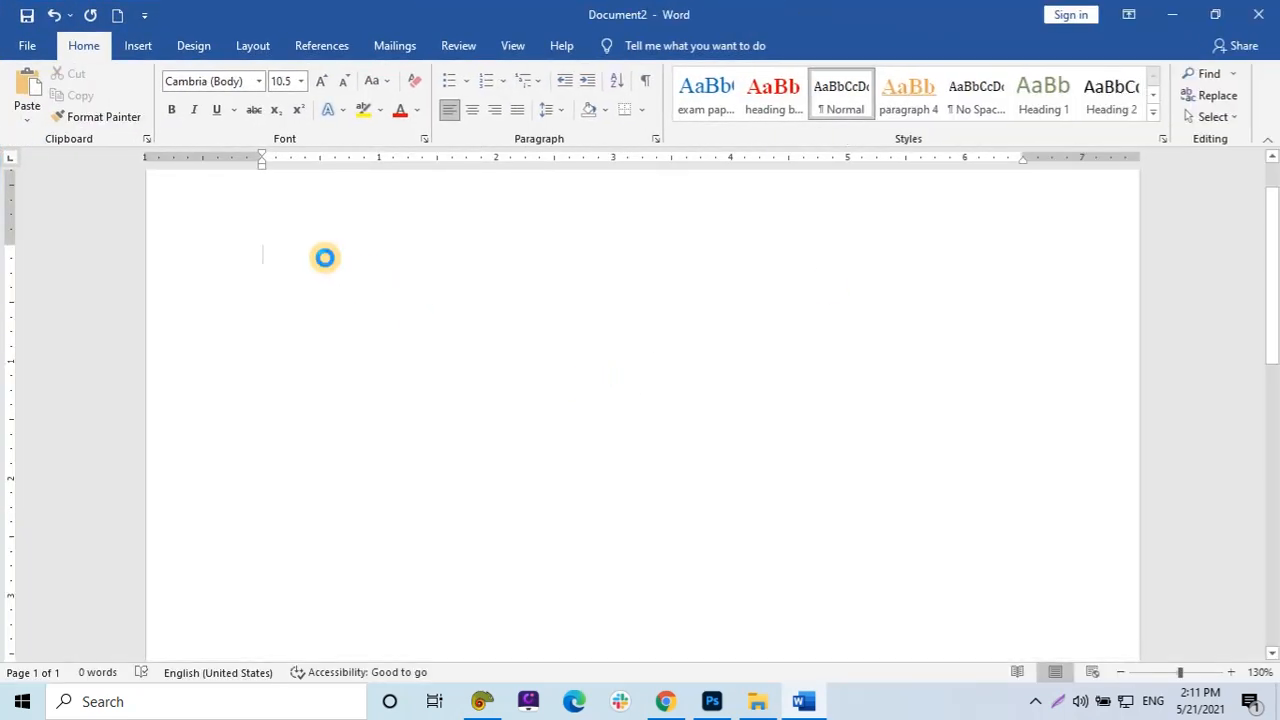
Paste the snipped title bar and ribbon image into the document, then delete it.
{"action": "key", "text": "ctrl+v"}
{"action": "left_click", "coordinate": [344, 290]}
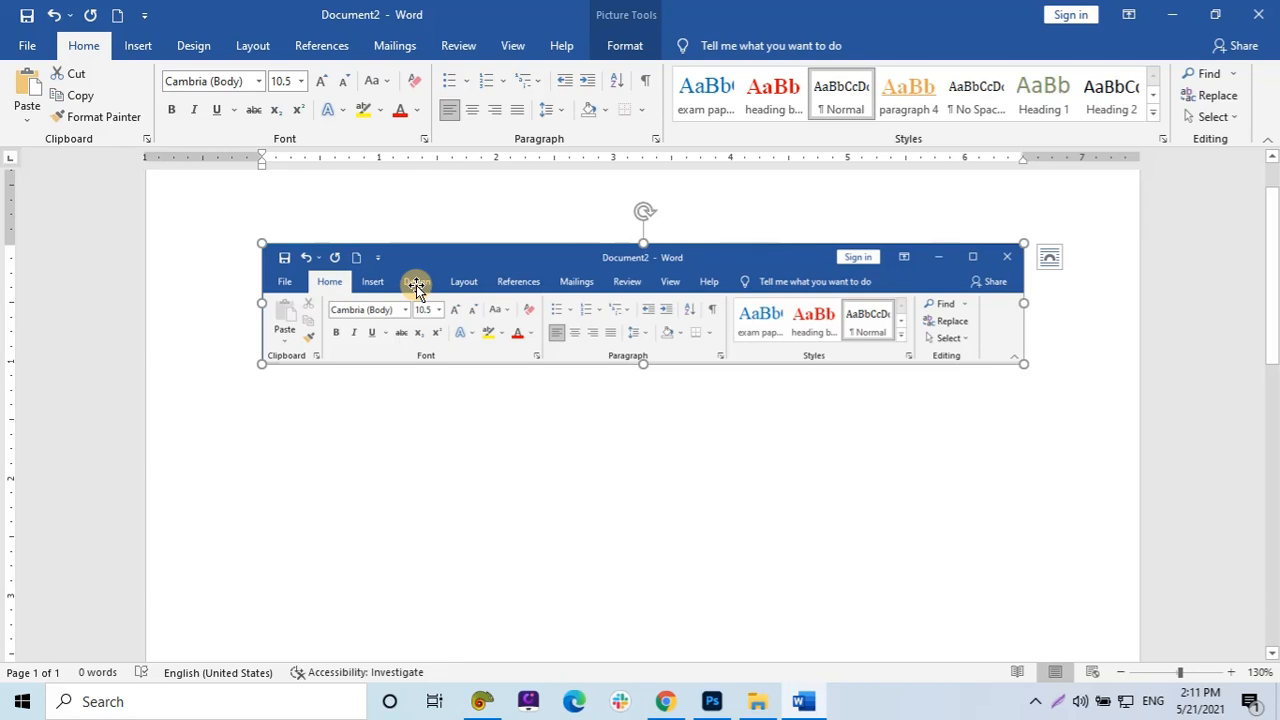
{"action": "key", "text": "Delete"}
Generate two paragraphs of sample text with the =rand(2) formula.
{"action": "left_click", "coordinate": [137, 46]}
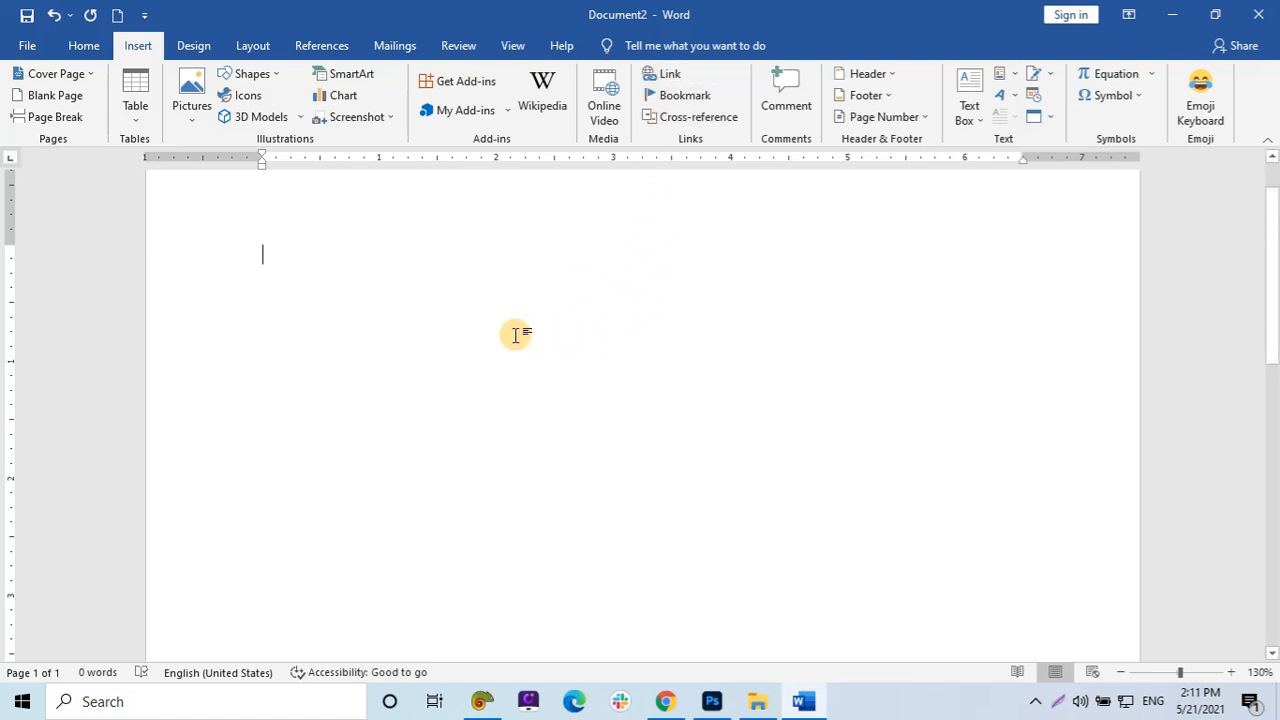
{"action": "scroll", "coordinate": [516, 340], "scroll_direction": "up", "scroll_amount": 1}
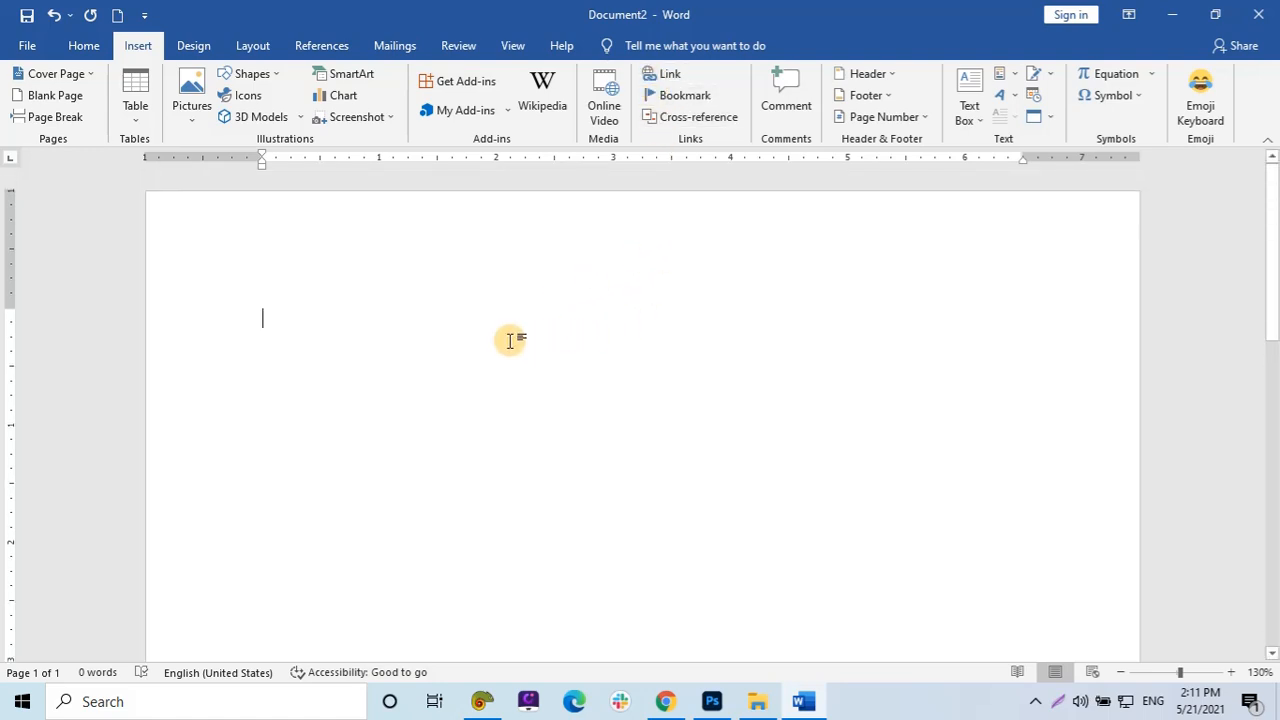
{"action": "type", "text": "ran"}
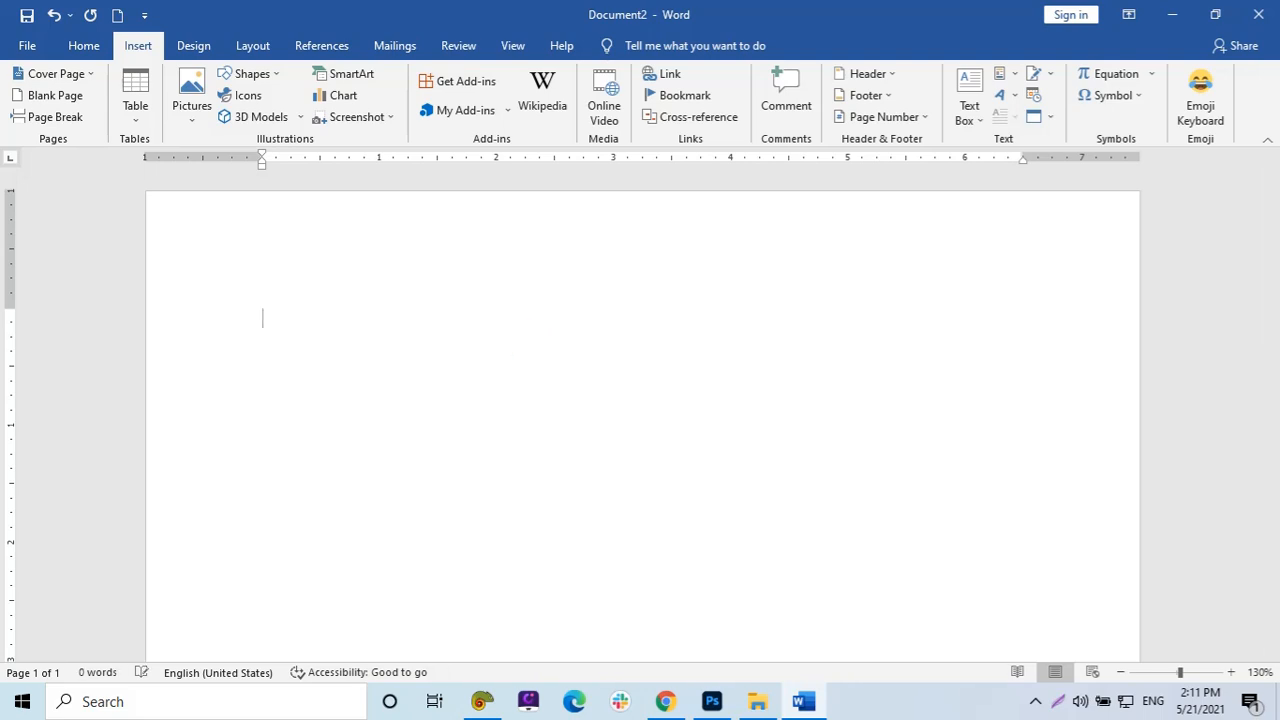
{"action": "type", "text": "("}
{"action": "key", "text": "BackSpace"}
{"action": "type", "text": "=rand"}
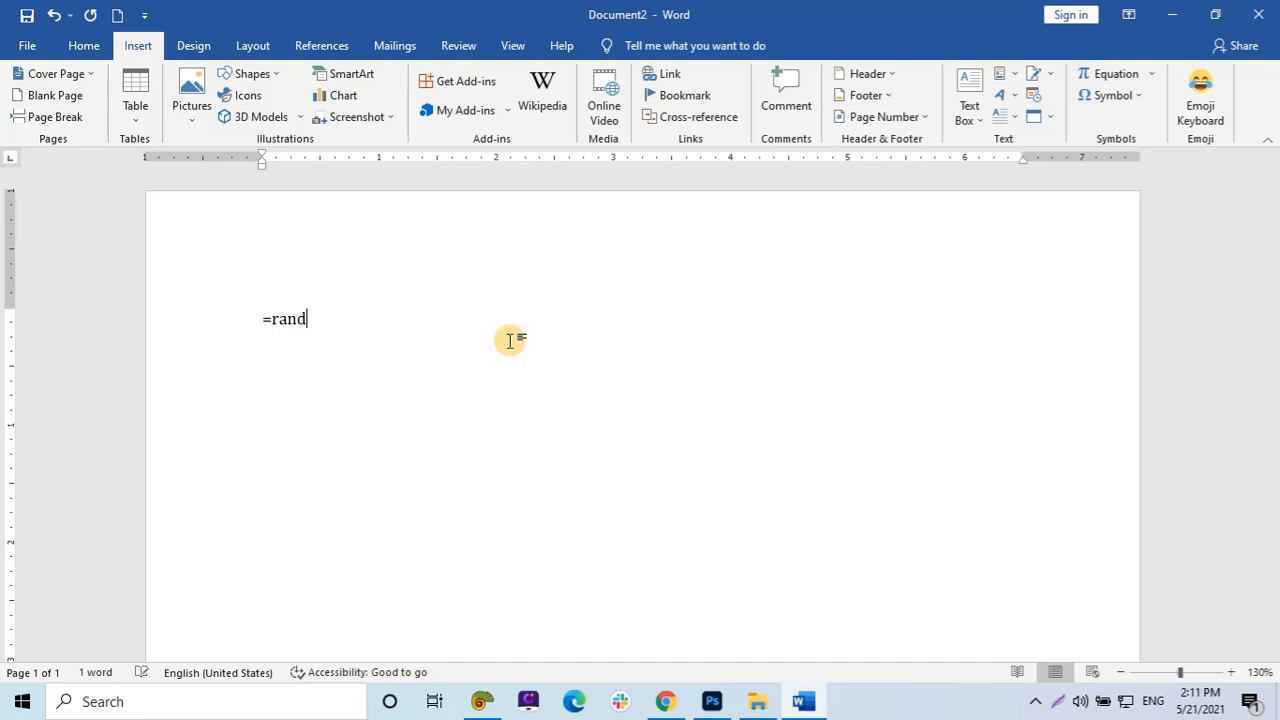
{"action": "type", "text": "()2"}
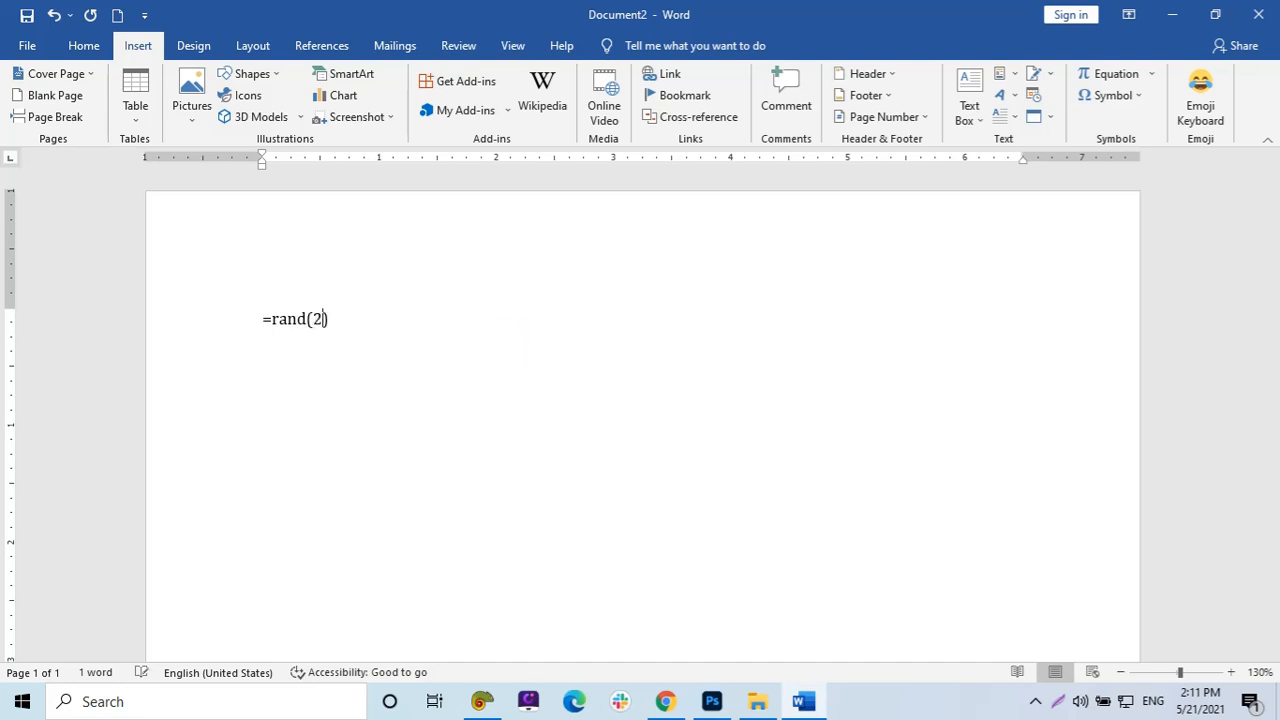
{"action": "key", "text": "Return"}
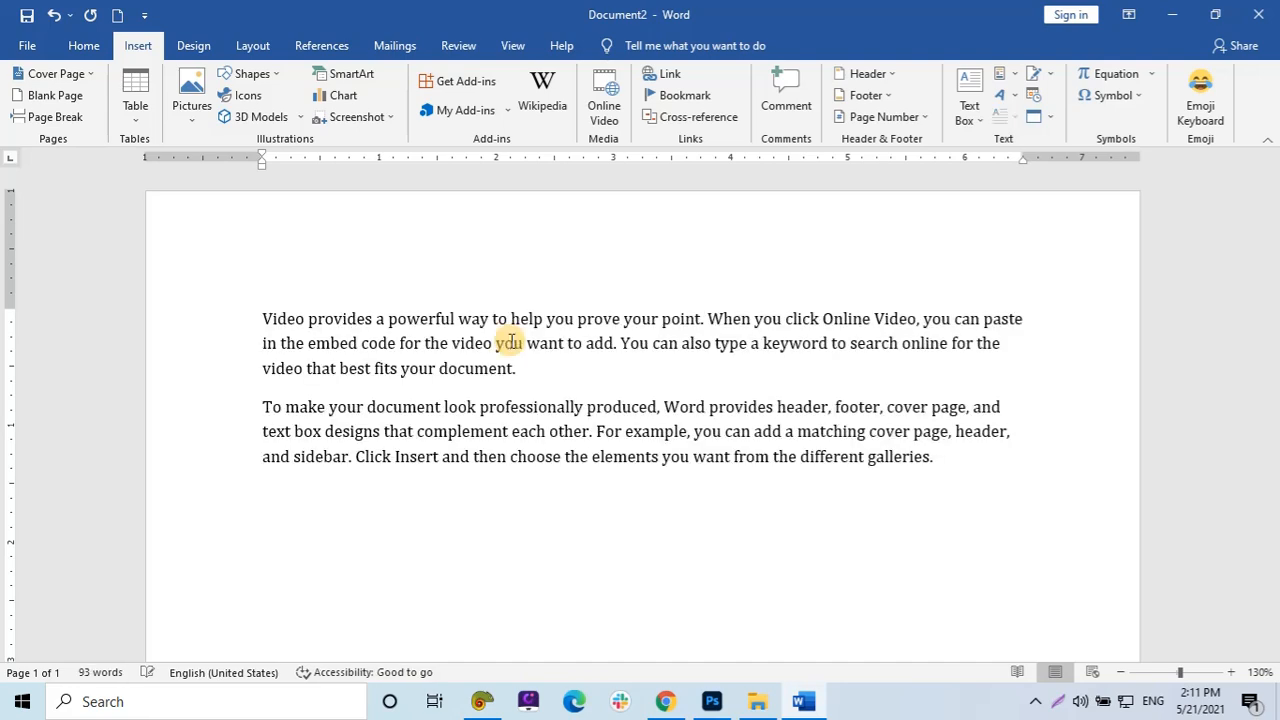
Justify all the text in the document.
{"action": "key", "text": "ctrl+a"}
{"action": "key", "text": "ctrl+j"}
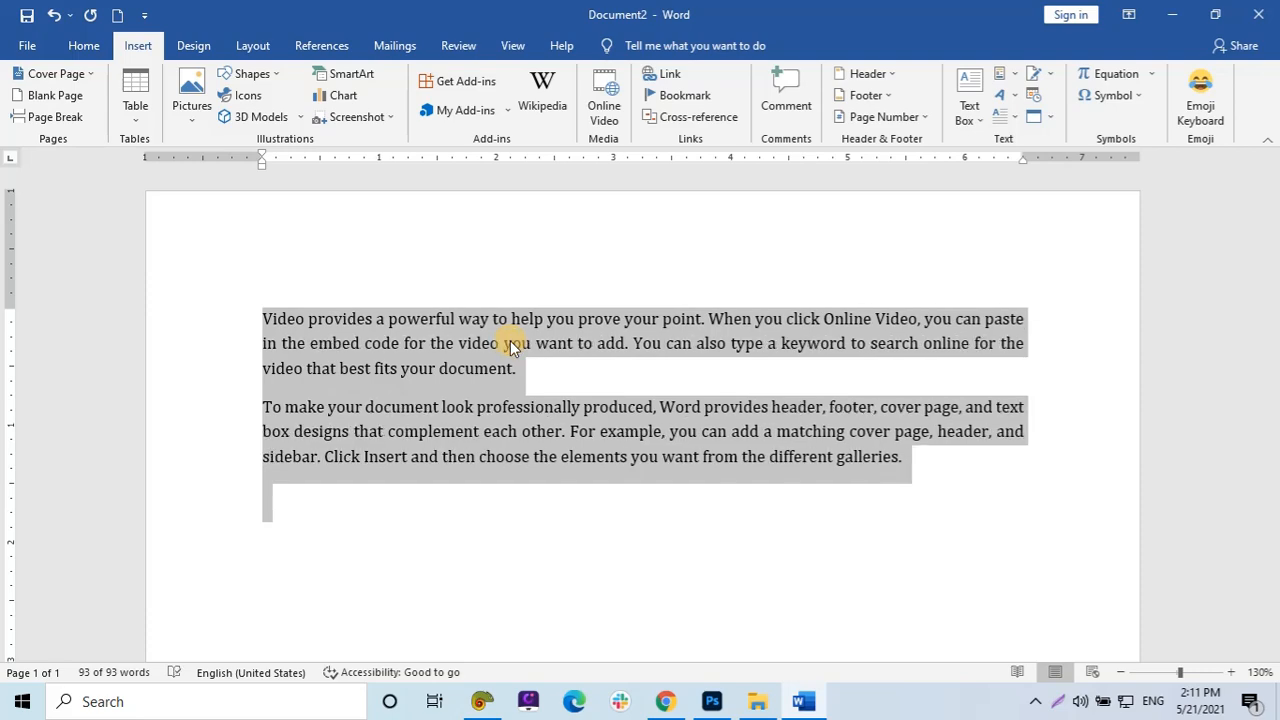
{"action": "left_click", "coordinate": [510, 345]}
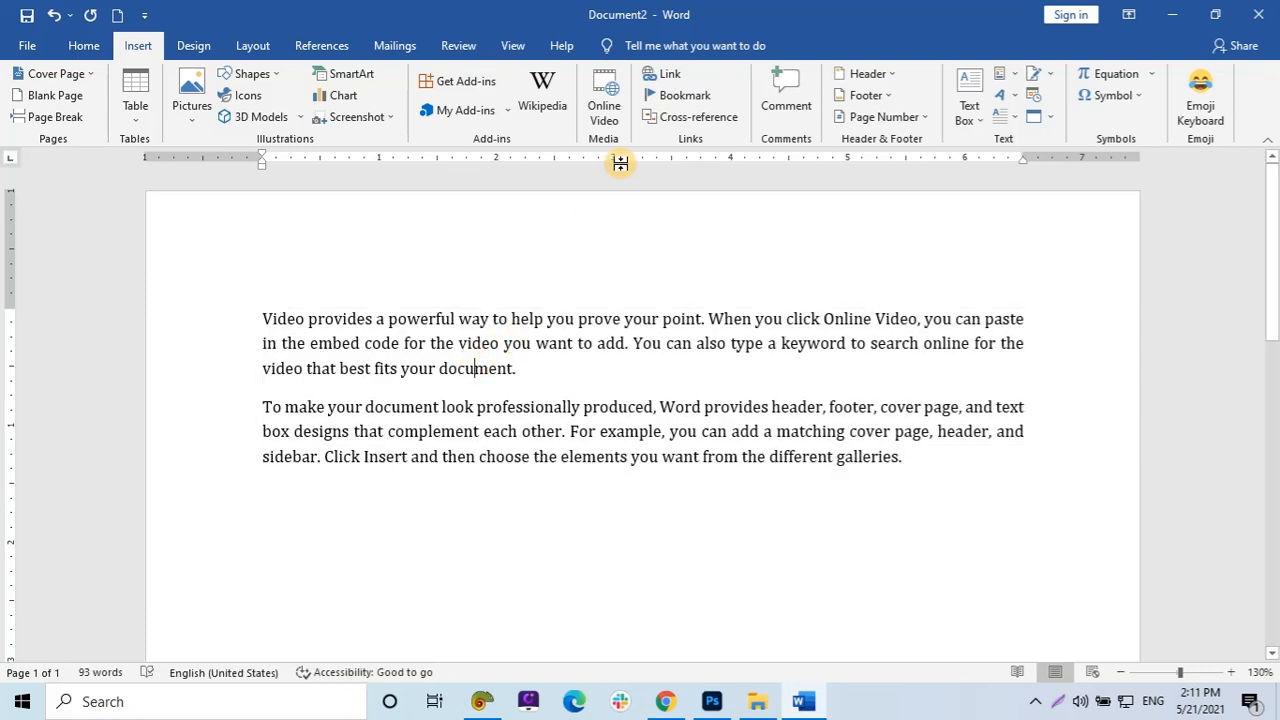
{"action": "double_click", "coordinate": [857, 20]}
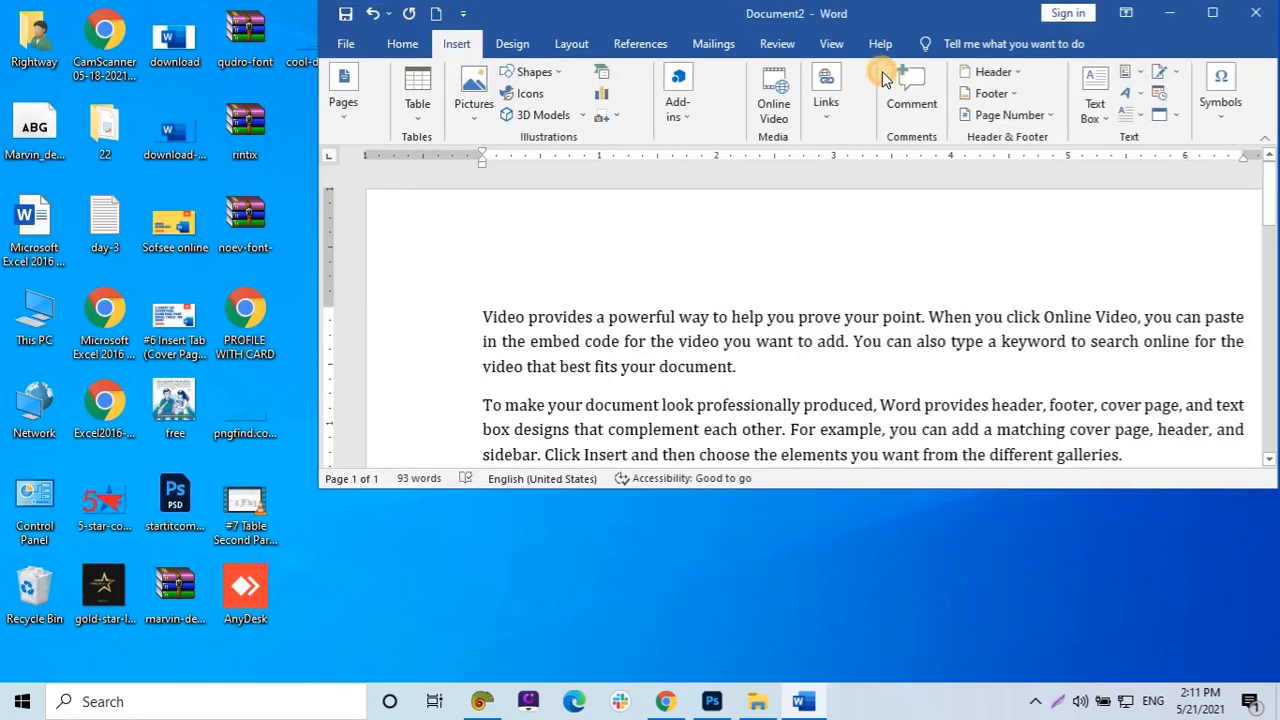
{"action": "left_click_drag", "start_coordinate": [800, 18], "coordinate": [823, 64]}
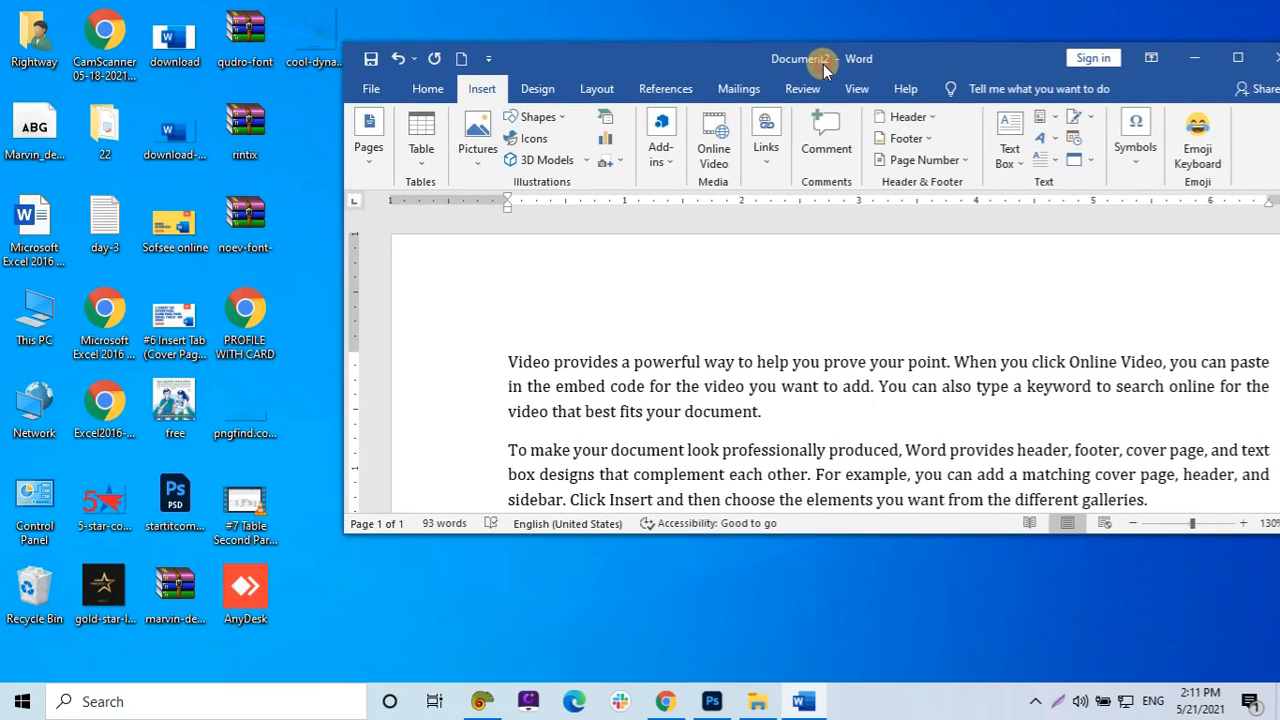
{"action": "double_click", "coordinate": [912, 60]}
Hyperlink the word "document" to the HTML List file in the Documents folder.
{"action": "double_click", "coordinate": [478, 370]}
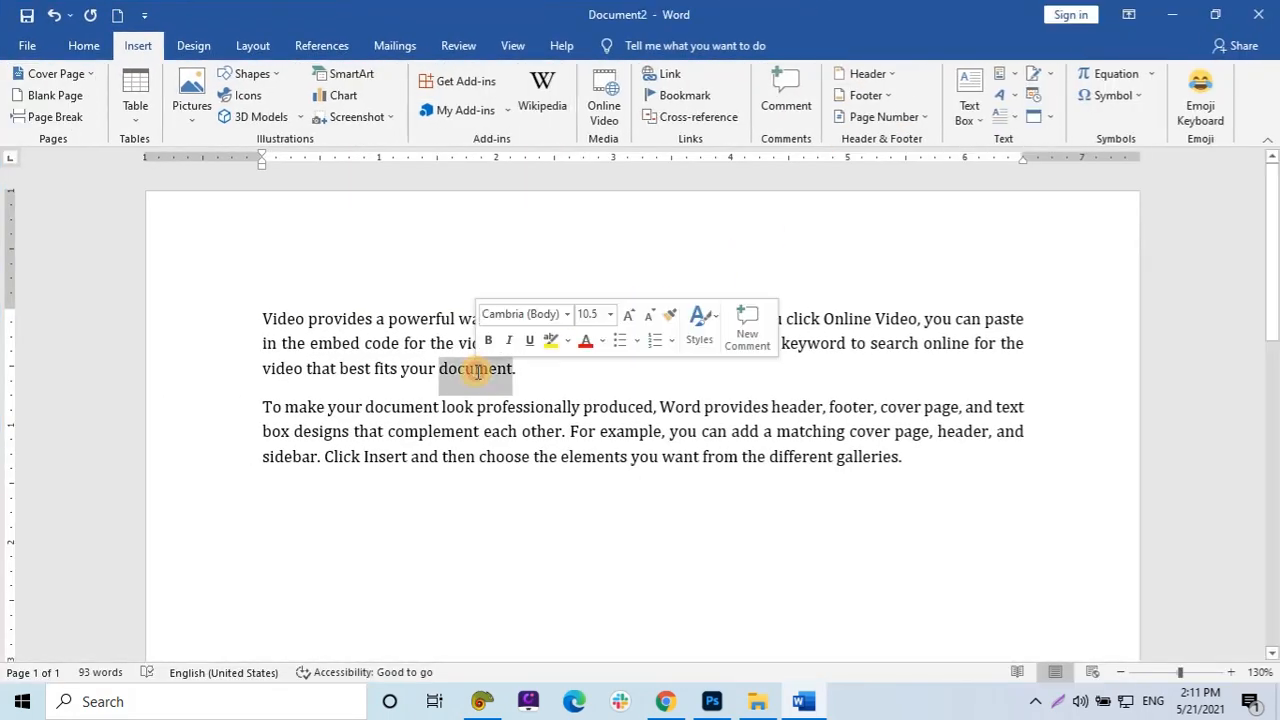
{"action": "left_click", "coordinate": [651, 73]}
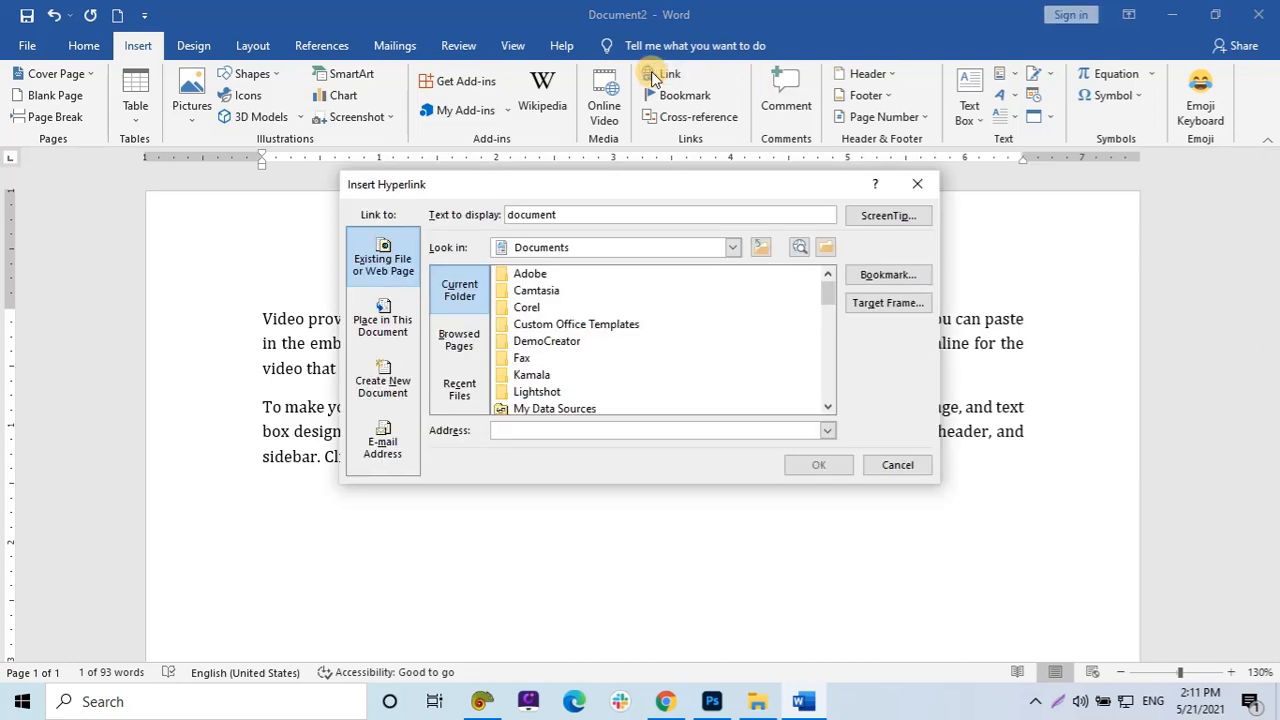
{"action": "left_click", "coordinate": [378, 250]}
{"action": "left_click_drag", "start_coordinate": [683, 188], "coordinate": [920, 196]}
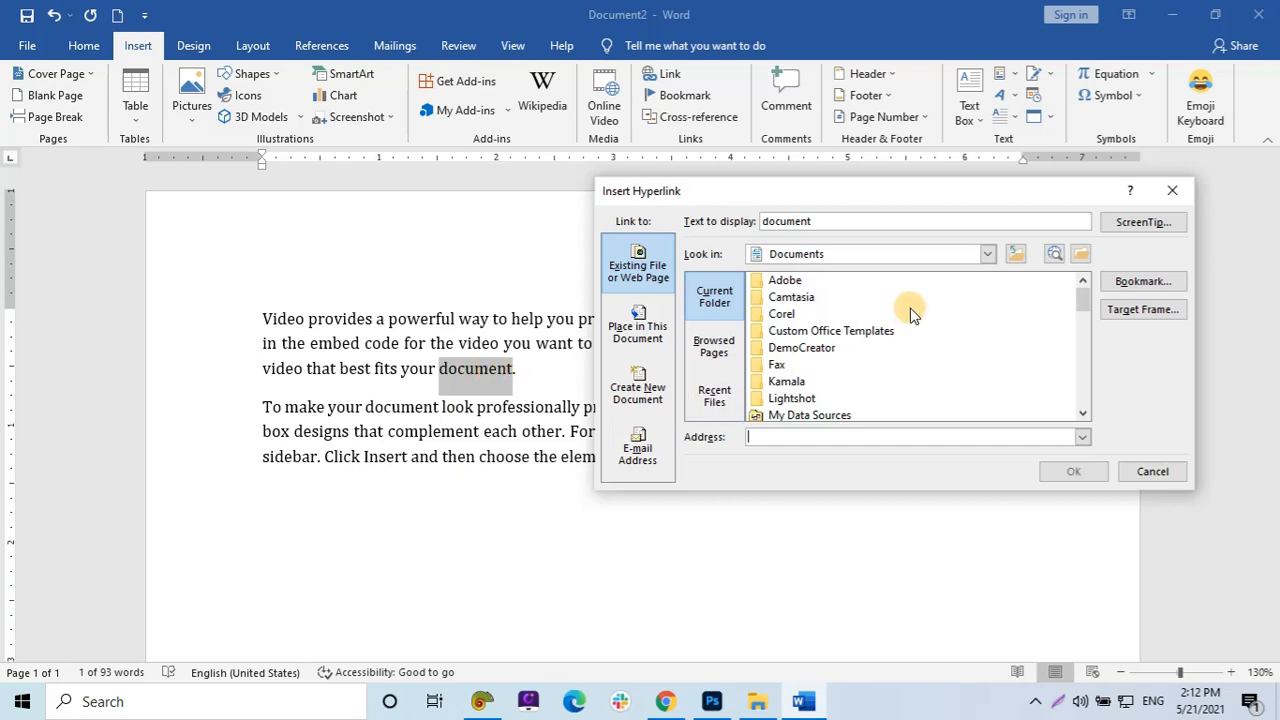
{"action": "left_click", "coordinate": [987, 256]}
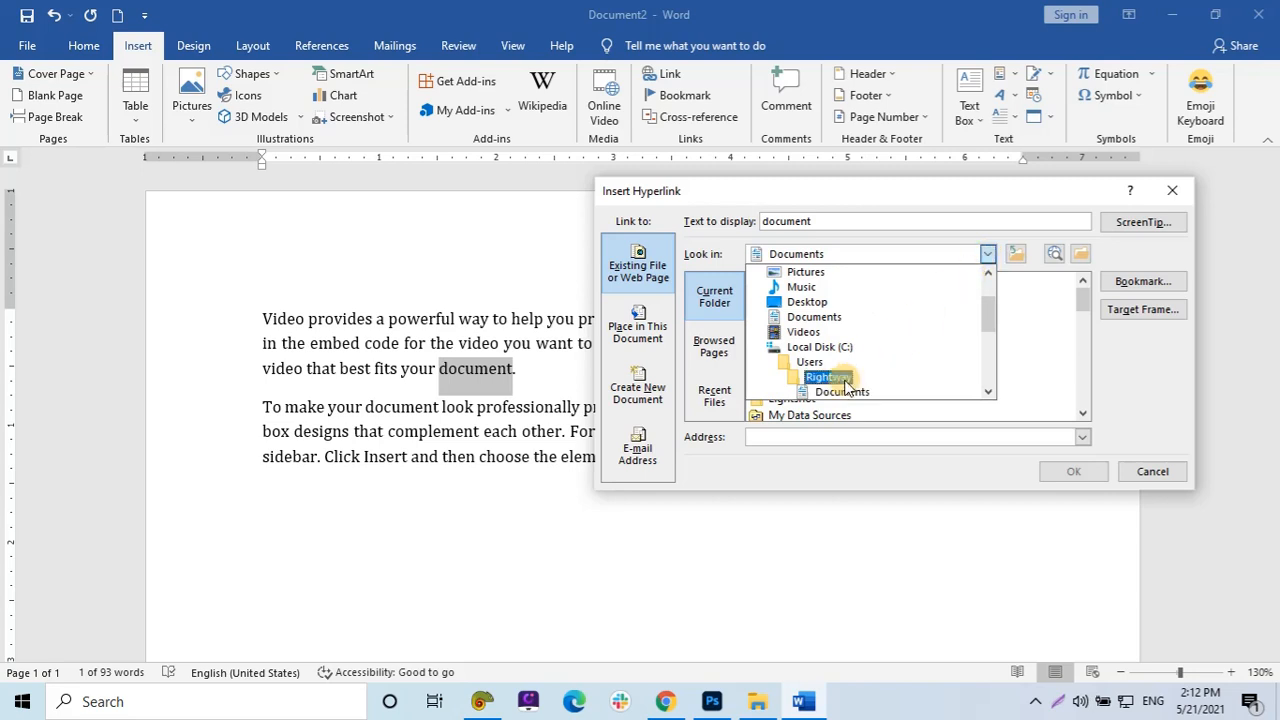
{"action": "left_click", "coordinate": [835, 391]}
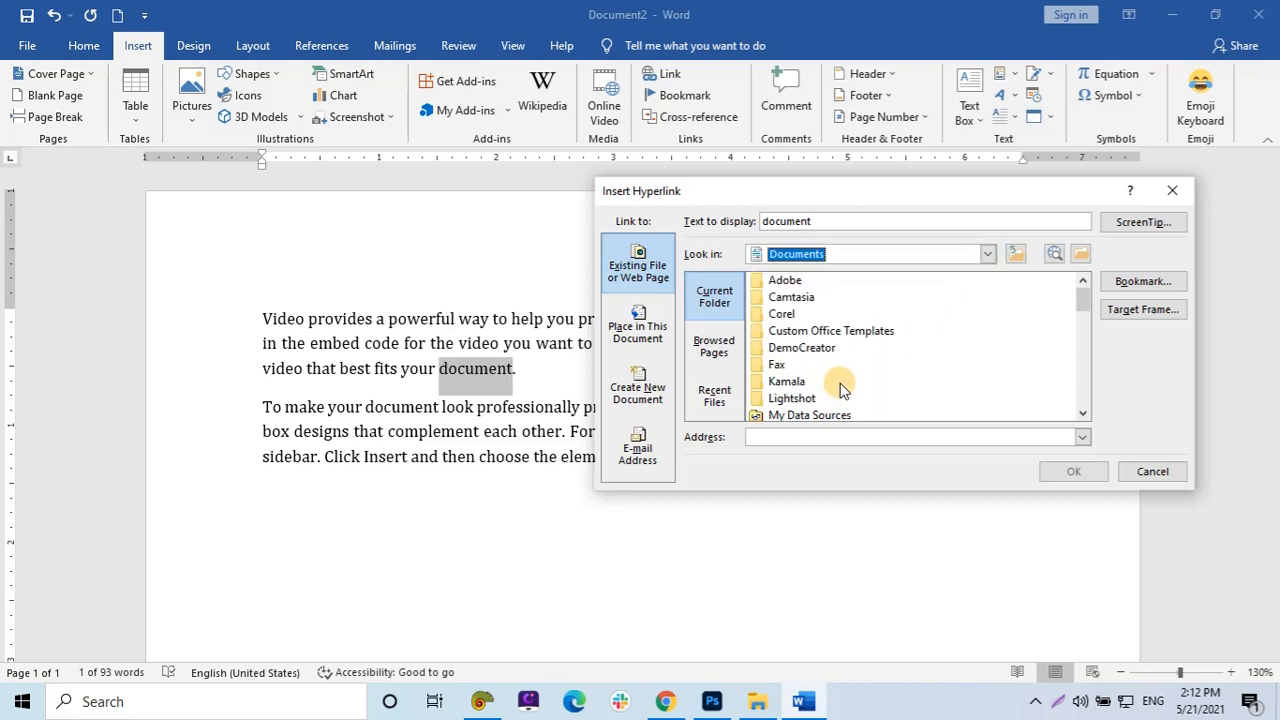
{"action": "left_click_drag", "start_coordinate": [1083, 296], "coordinate": [1083, 340]}
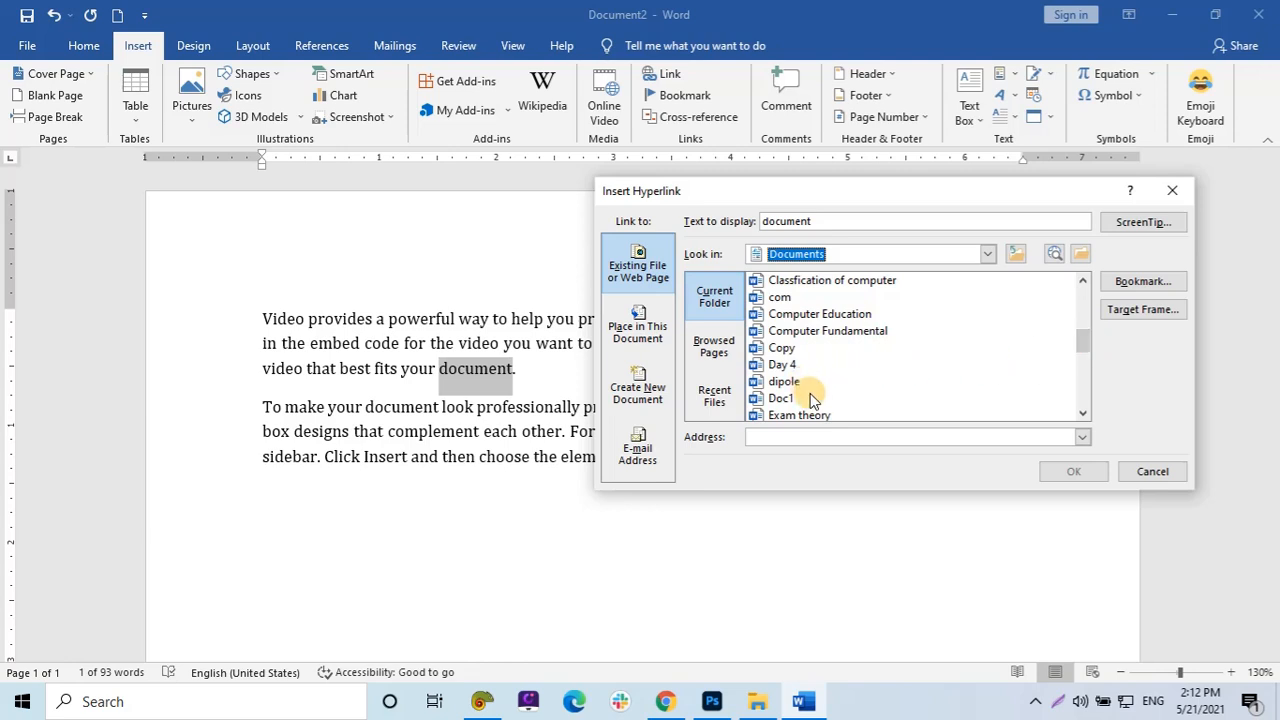
{"action": "scroll", "coordinate": [812, 402], "scroll_direction": "down", "scroll_amount": 1}
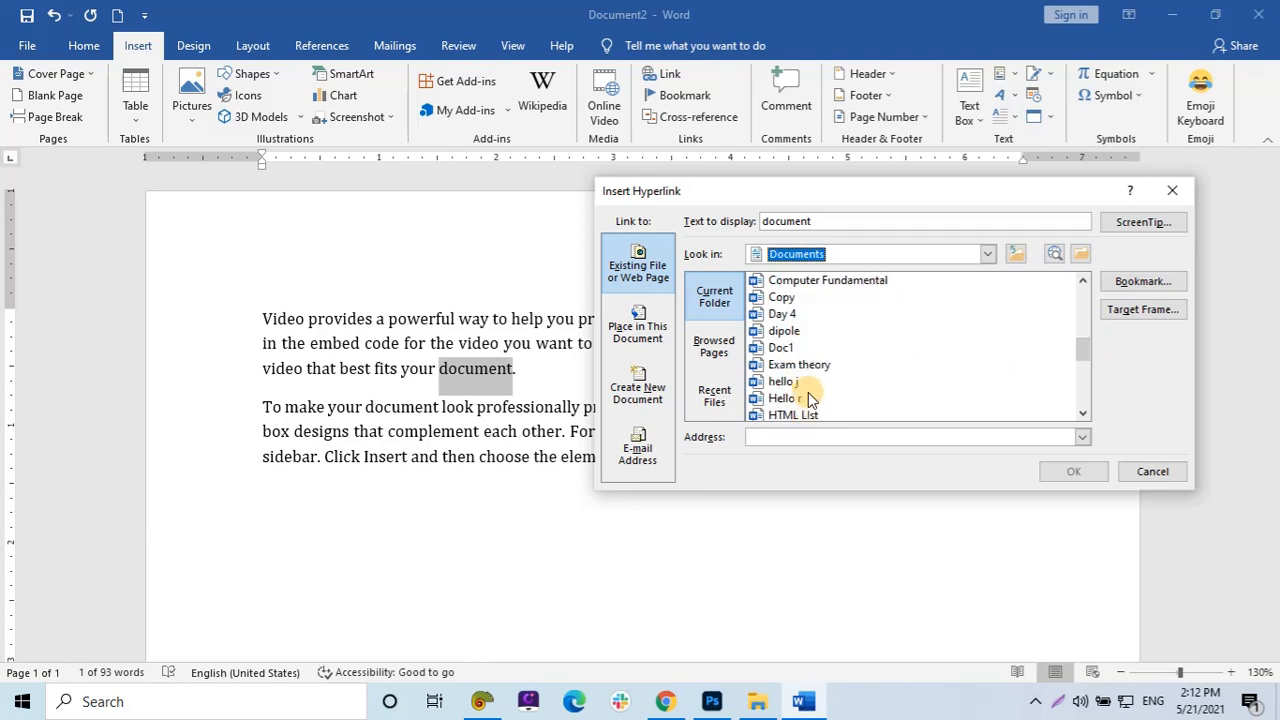
{"action": "scroll", "coordinate": [806, 380], "scroll_direction": "down", "scroll_amount": 1}
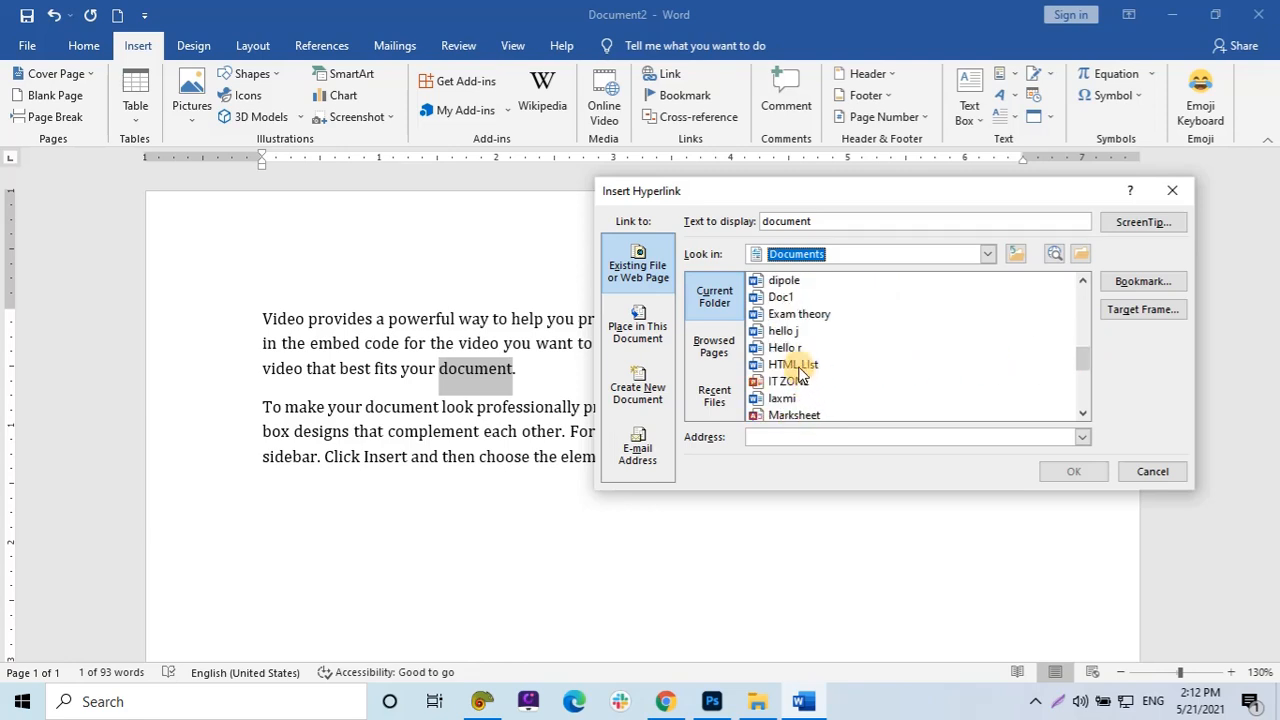
{"action": "left_click", "coordinate": [806, 366]}
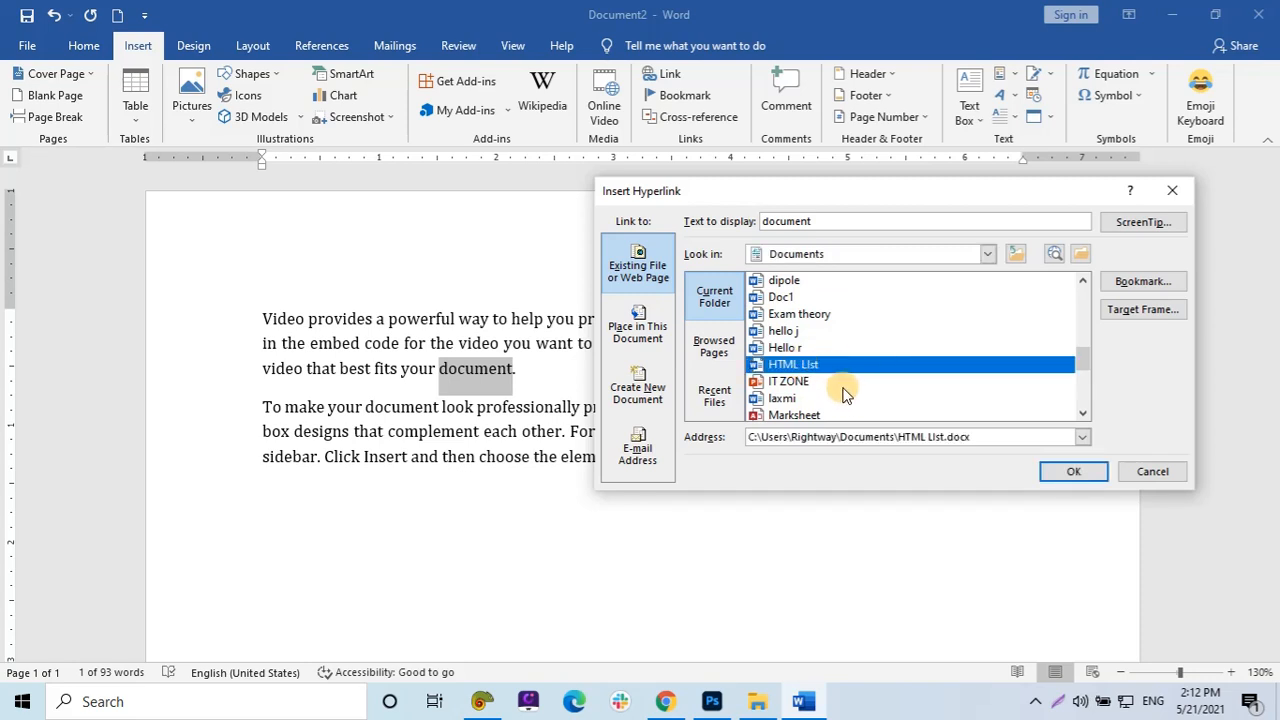
{"action": "left_click", "coordinate": [1071, 474]}
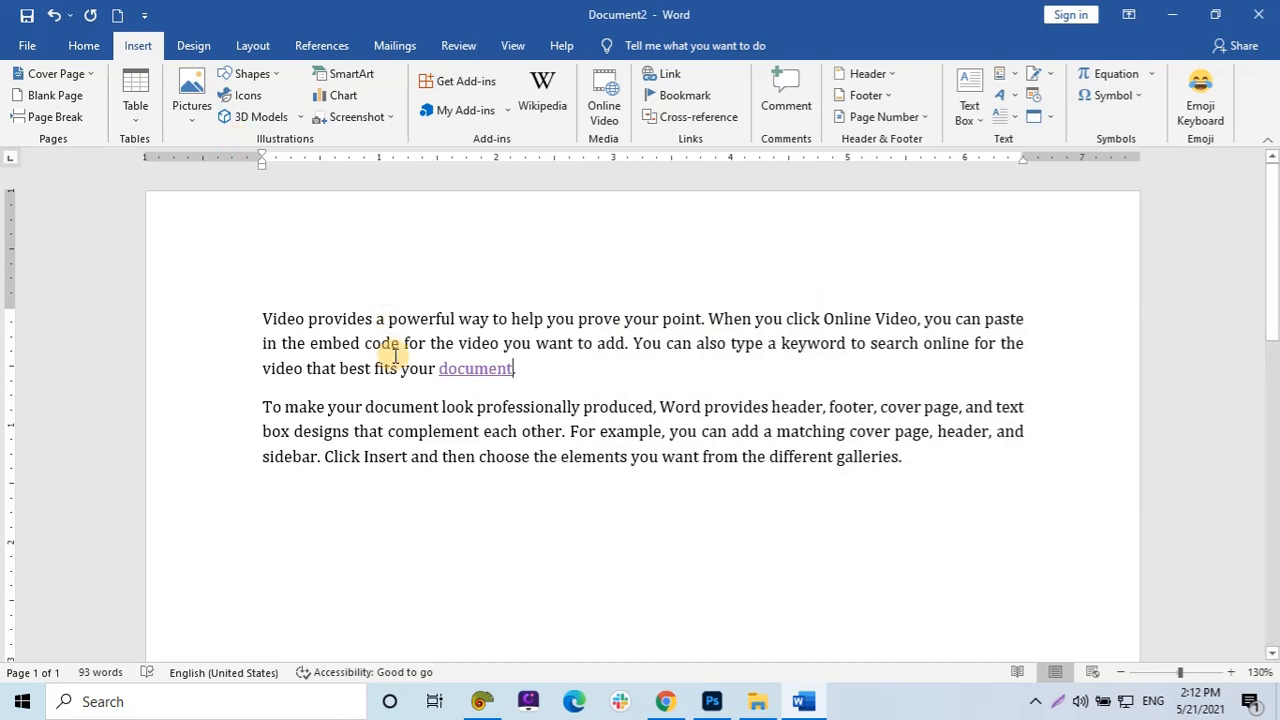
Follow the hyperlink to open the HTML List document, then close it.
{"action": "left_click", "coordinate": [471, 378], "text": "ctrl"}
{"action": "left_click", "coordinate": [673, 432]}
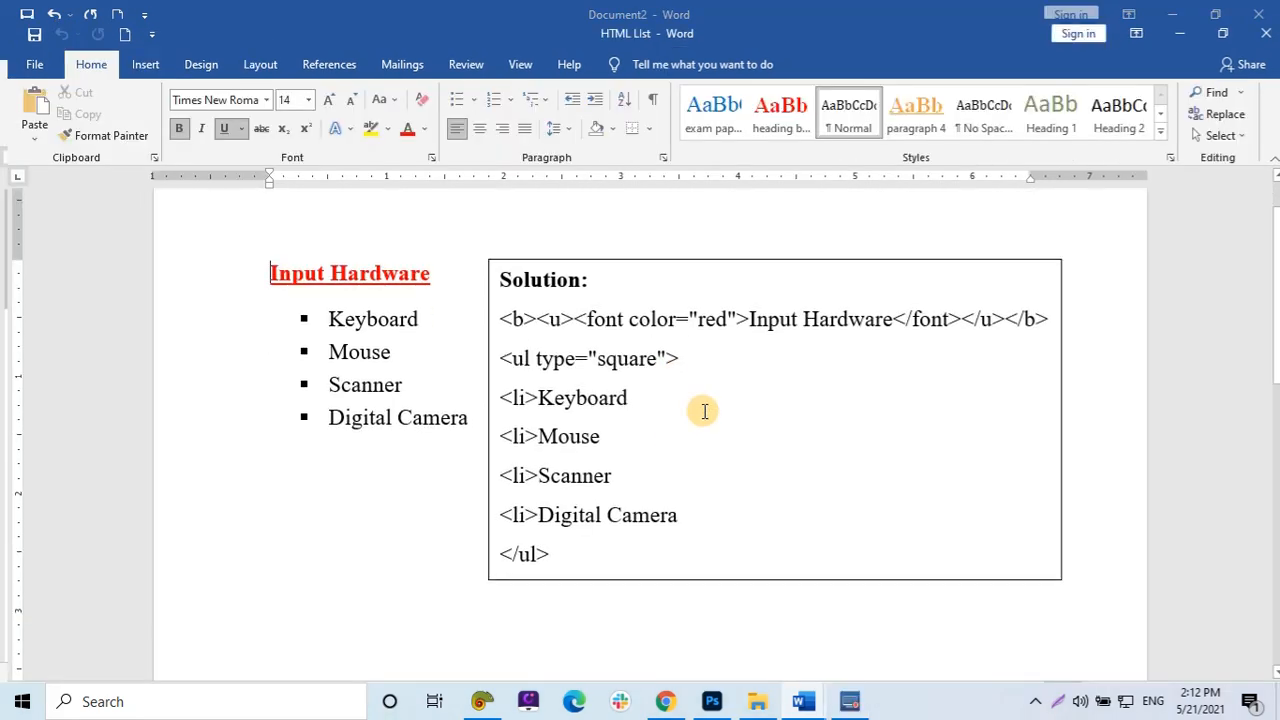
{"action": "left_click", "coordinate": [1258, 12]}
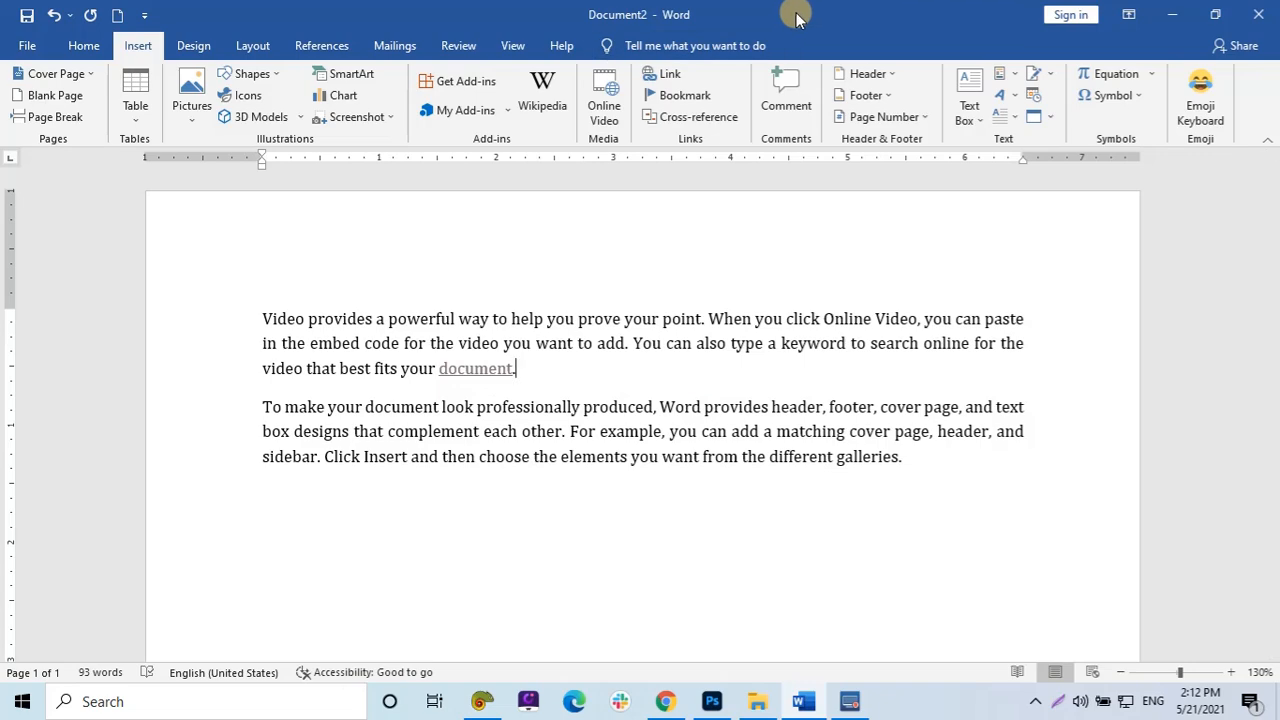
{"action": "double_click", "coordinate": [789, 23]}
{"action": "left_click_drag", "start_coordinate": [909, 49], "coordinate": [919, 49]}
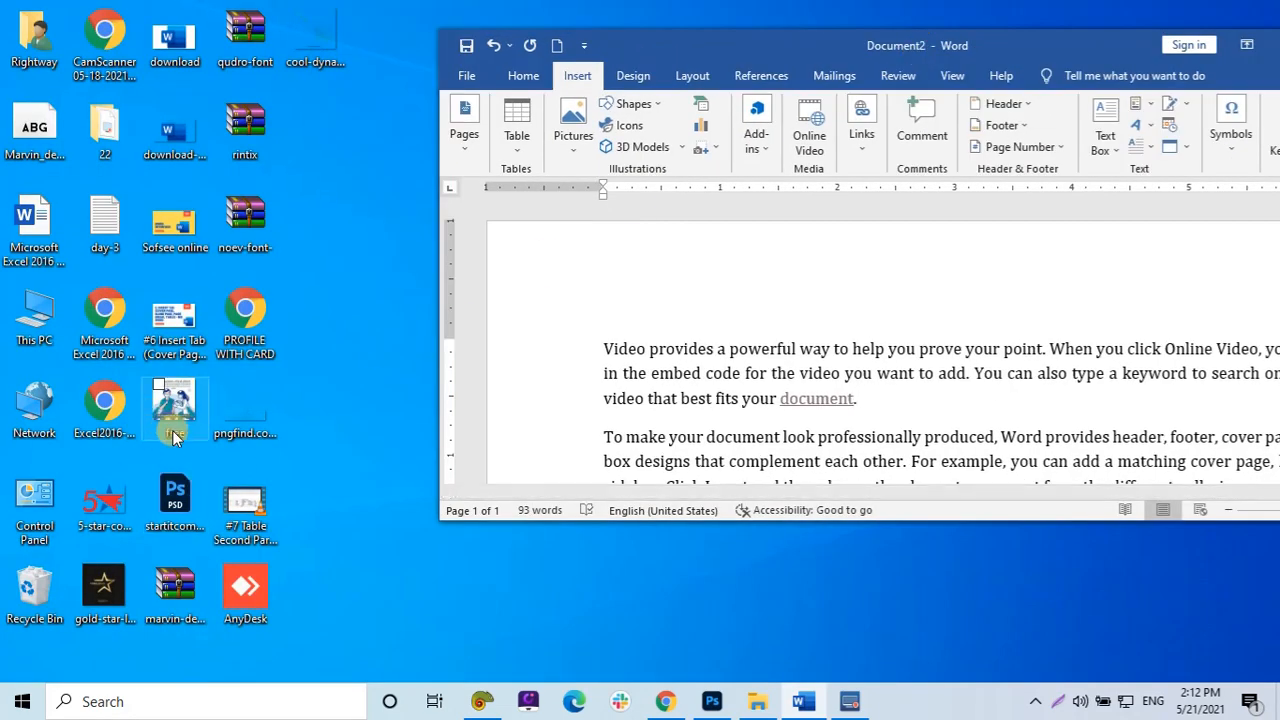
{"action": "double_click", "coordinate": [1026, 46]}
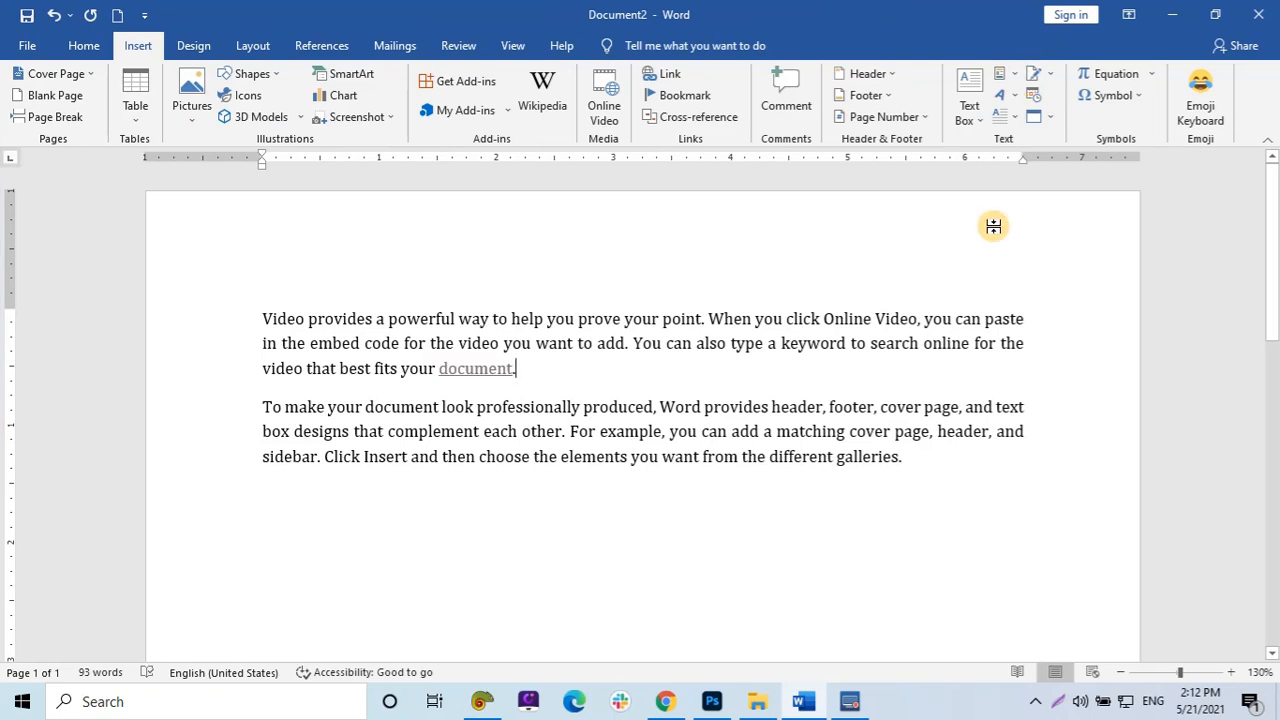
Add a new paragraph with the word Photo at the end of the text.
{"action": "left_click", "coordinate": [939, 463]}
{"action": "key", "text": "Return"}
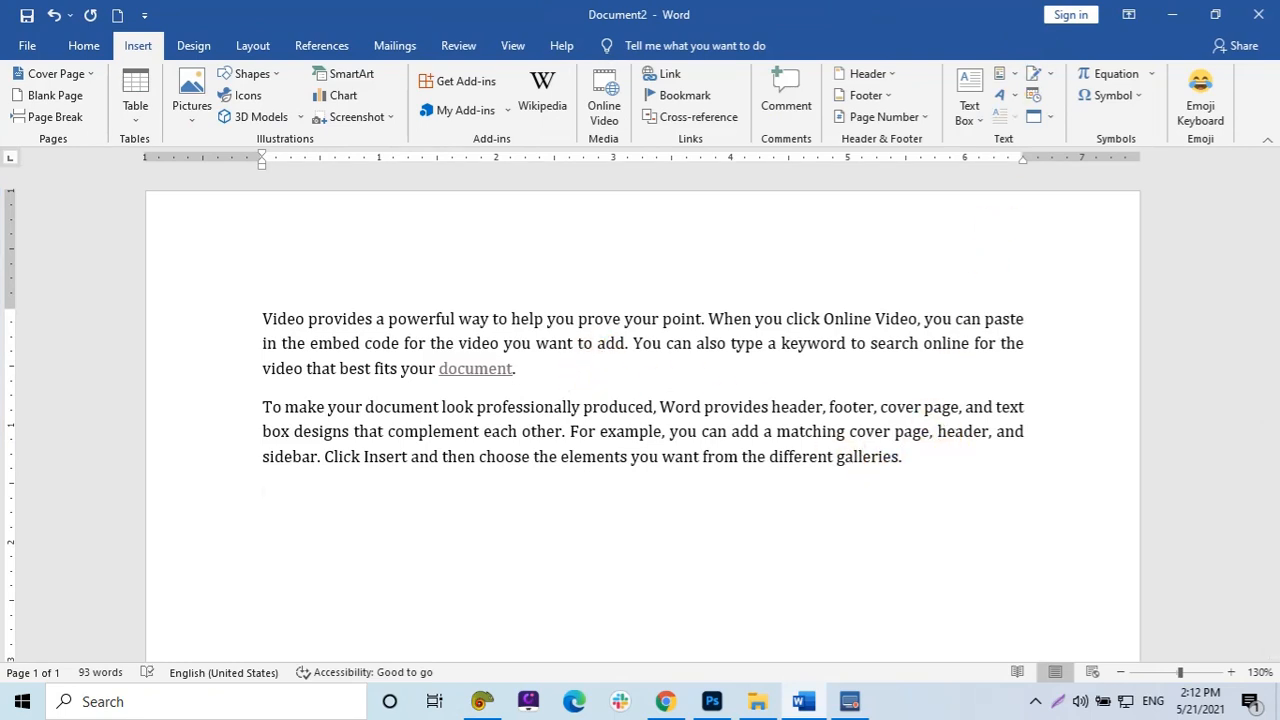
{"action": "type", "text": "Photo"}
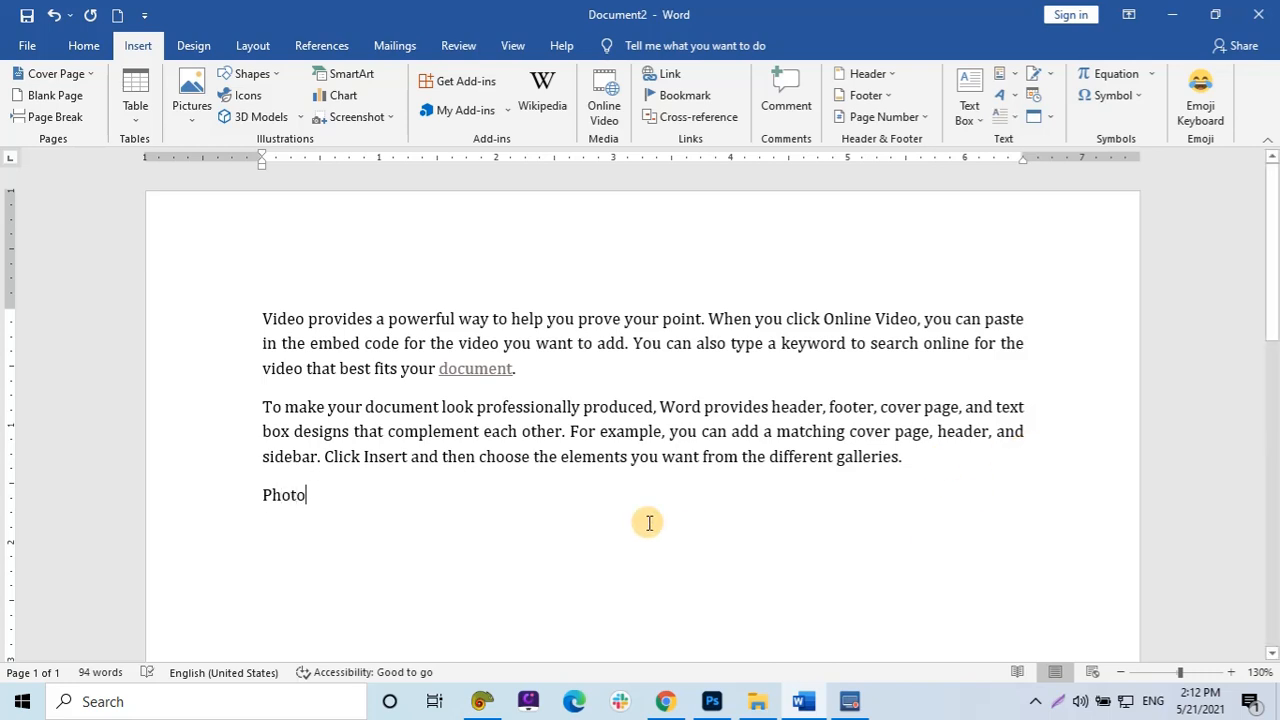
Hyperlink the word Photo to the free image file on the Desktop.
{"action": "triple_click", "coordinate": [284, 497]}
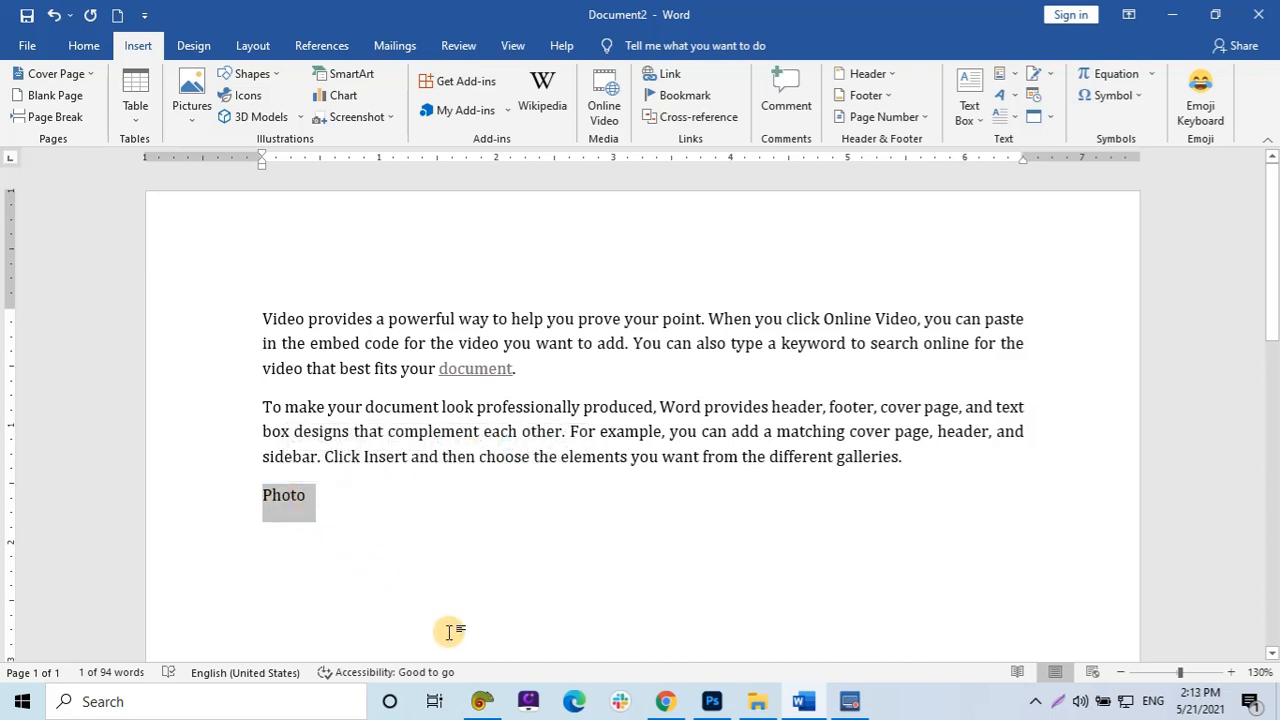
{"action": "key", "text": "ctrl+k"}
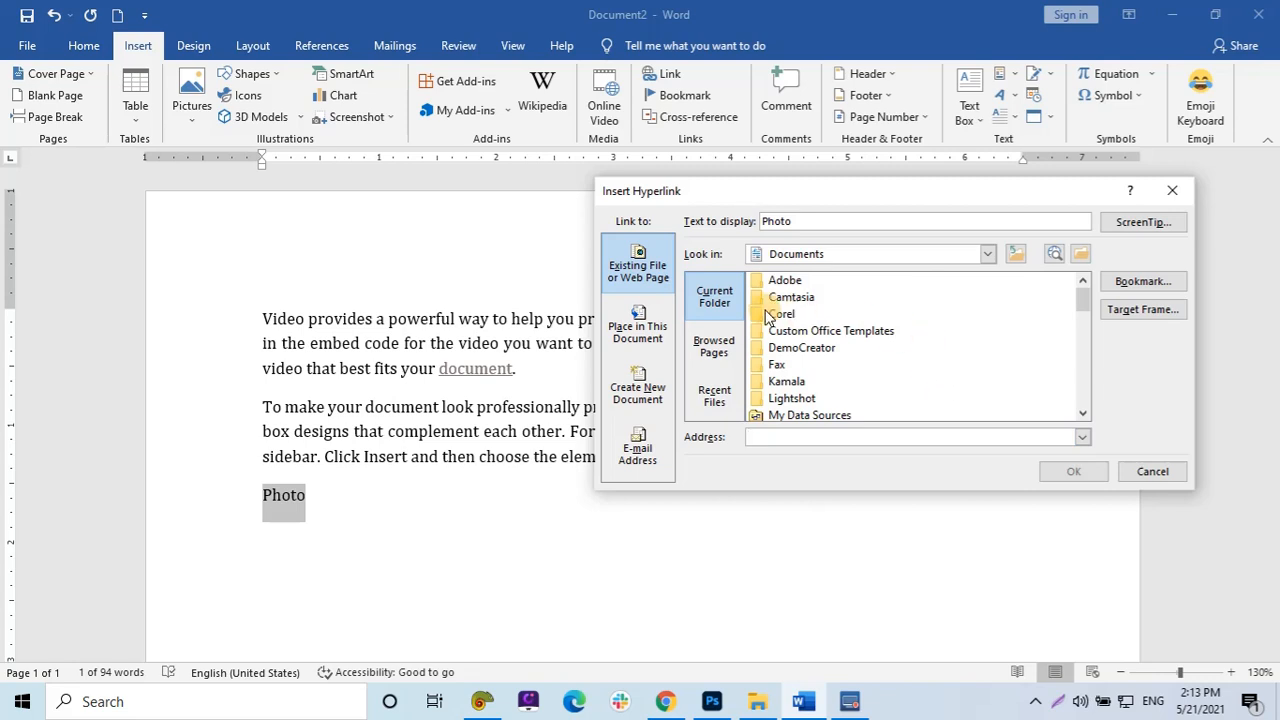
{"action": "left_click", "coordinate": [987, 254]}
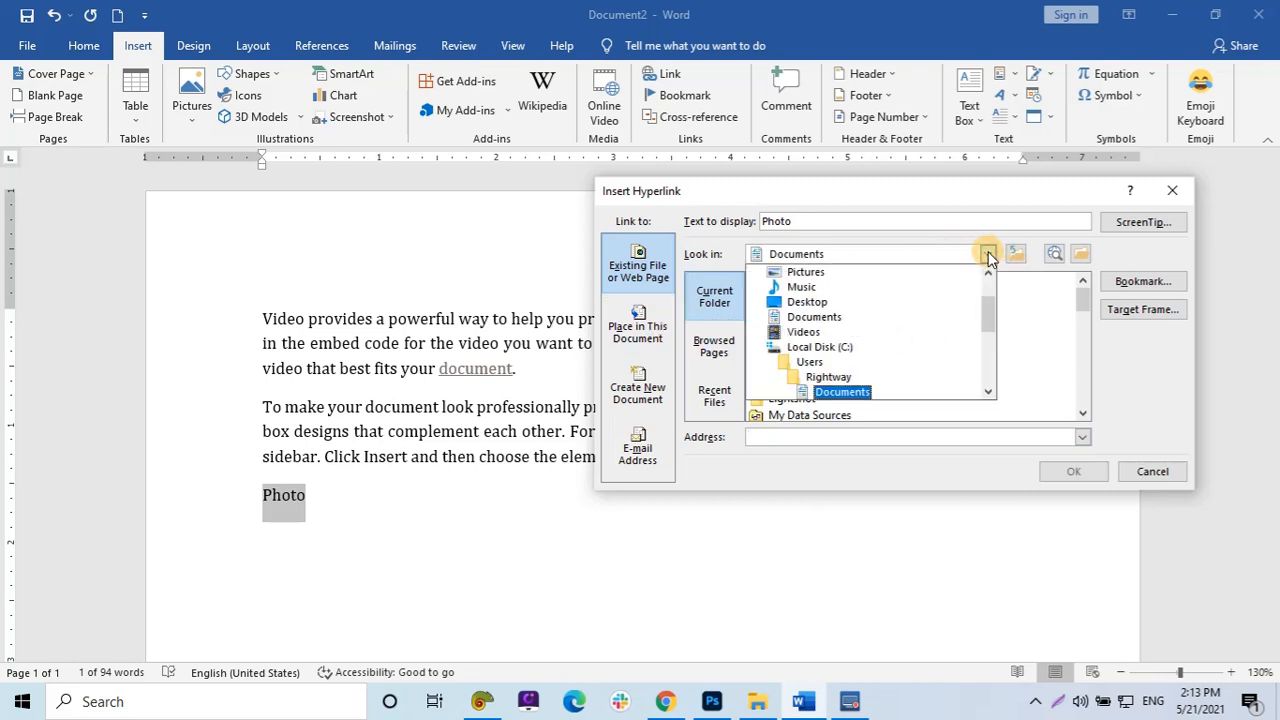
{"action": "left_click", "coordinate": [814, 300]}
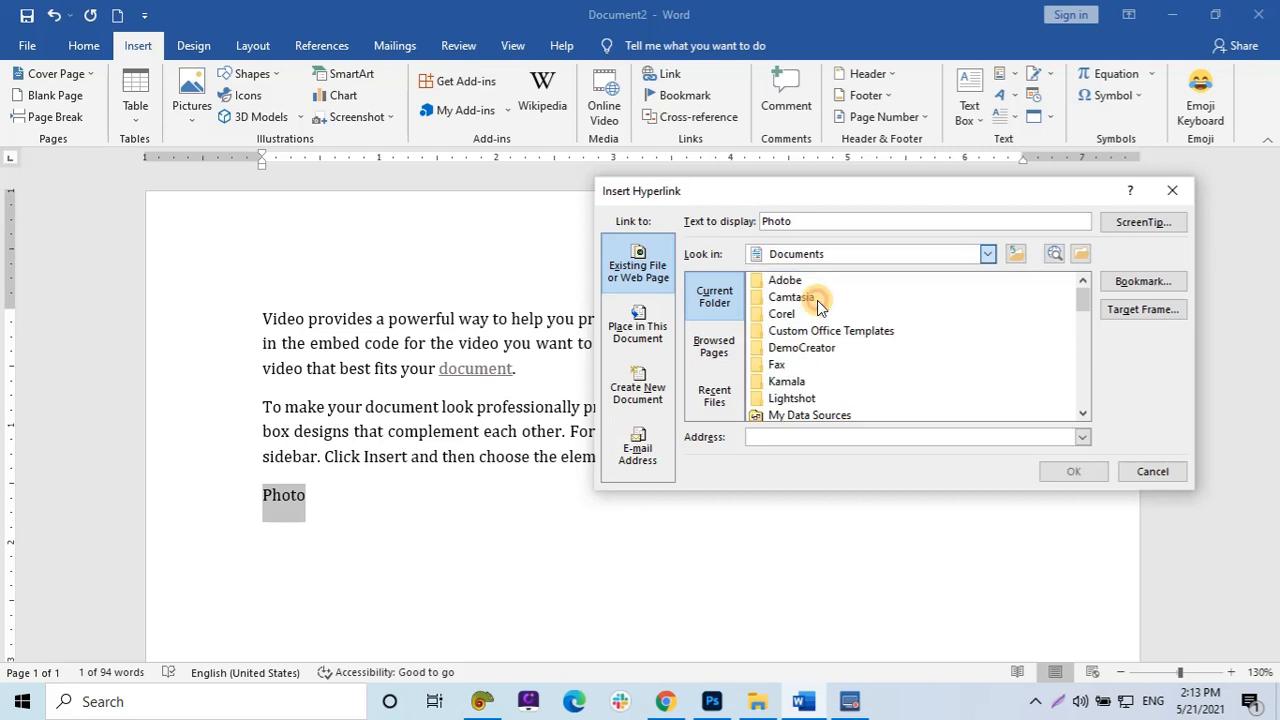
{"action": "scroll", "coordinate": [870, 365], "scroll_direction": "down", "scroll_amount": 4}
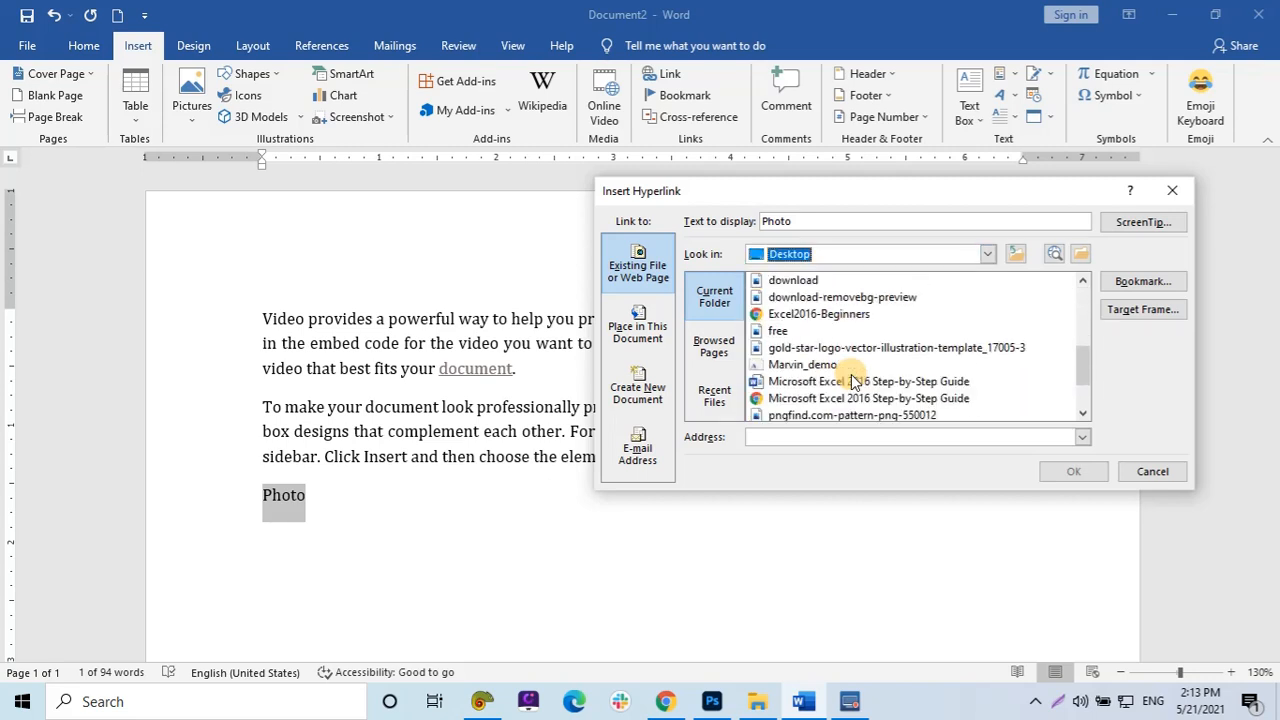
{"action": "left_click", "coordinate": [779, 332]}
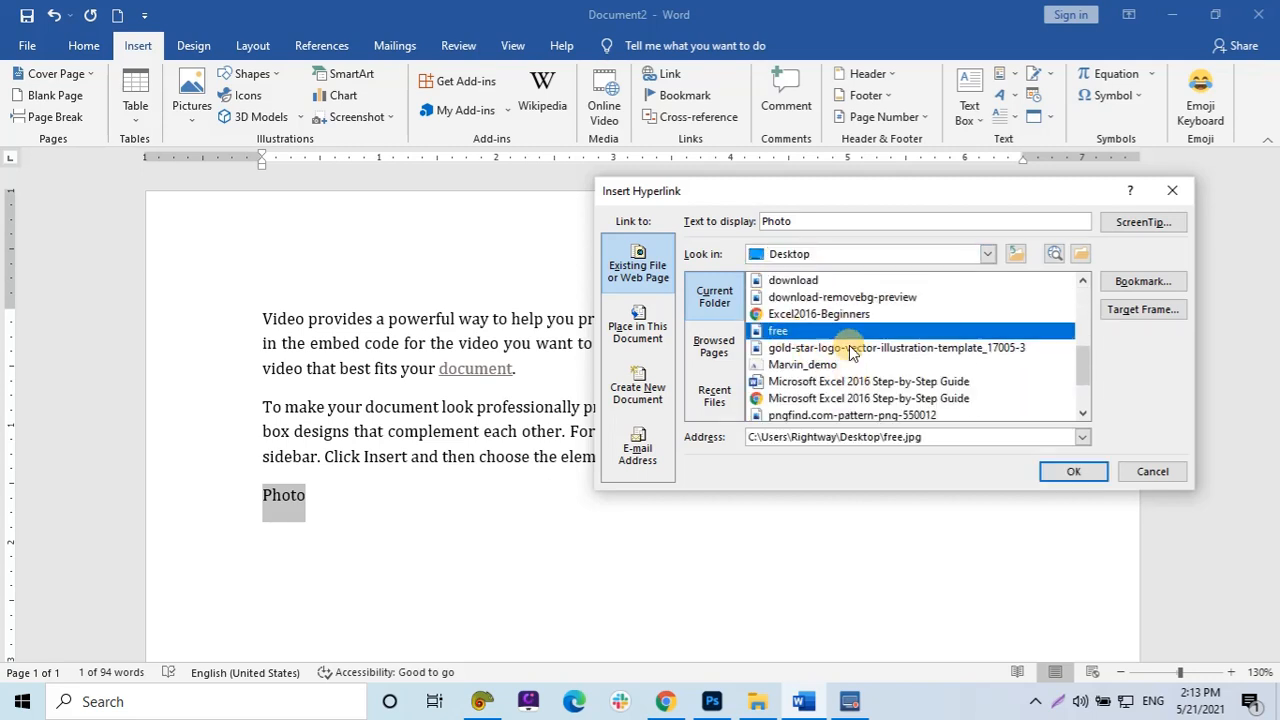
{"action": "left_click", "coordinate": [1073, 472]}
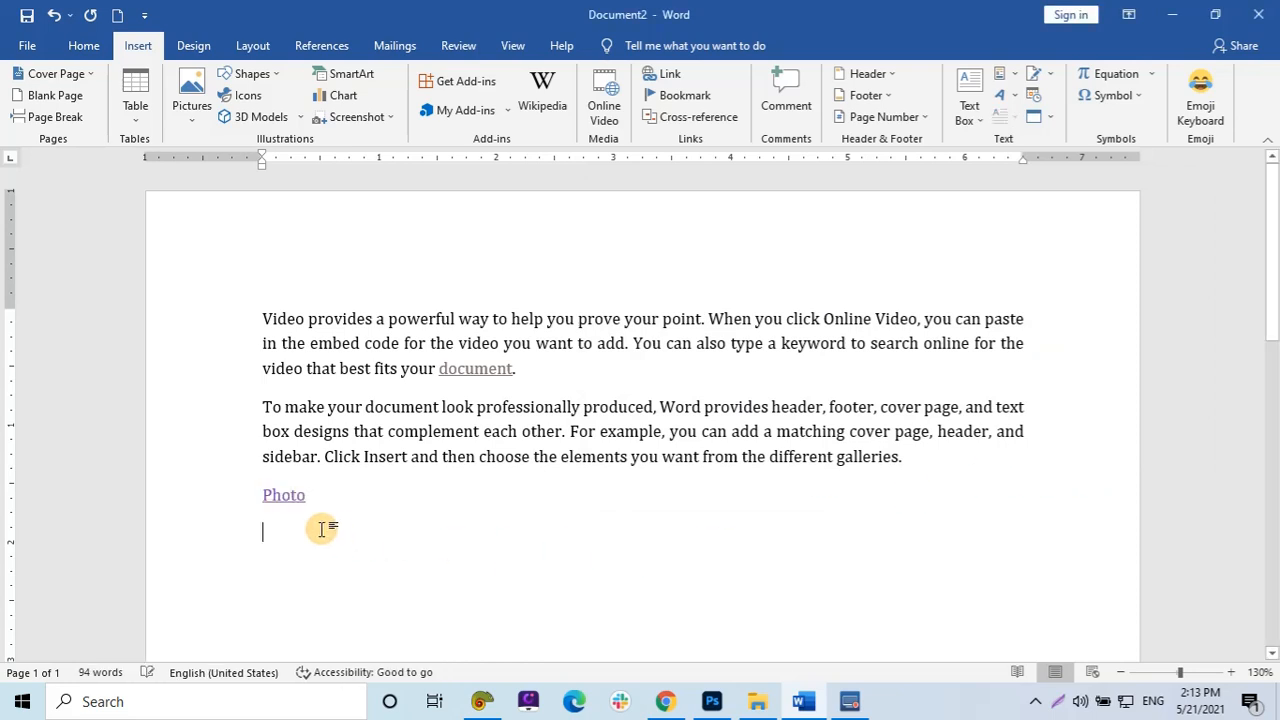
Follow the Photo hyperlink, allow the security notice, and close the opened image viewer.
{"action": "double_click", "coordinate": [284, 506]}
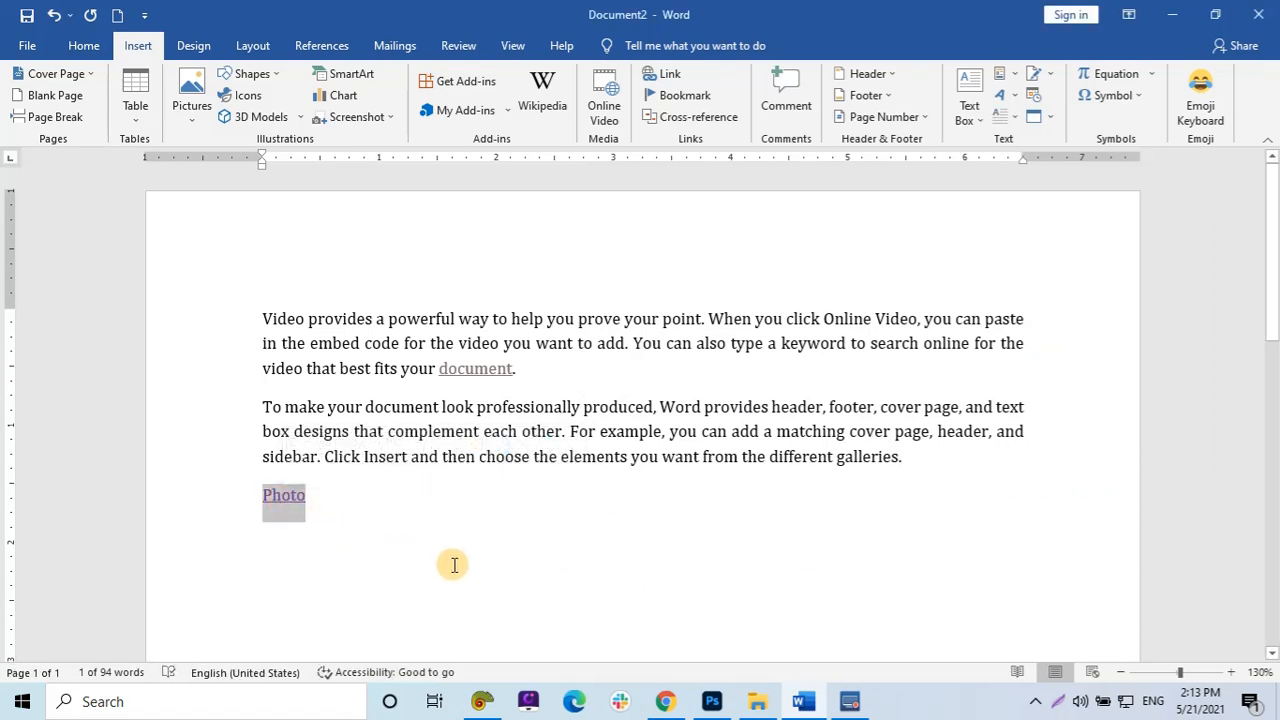
{"action": "left_click", "coordinate": [277, 500]}
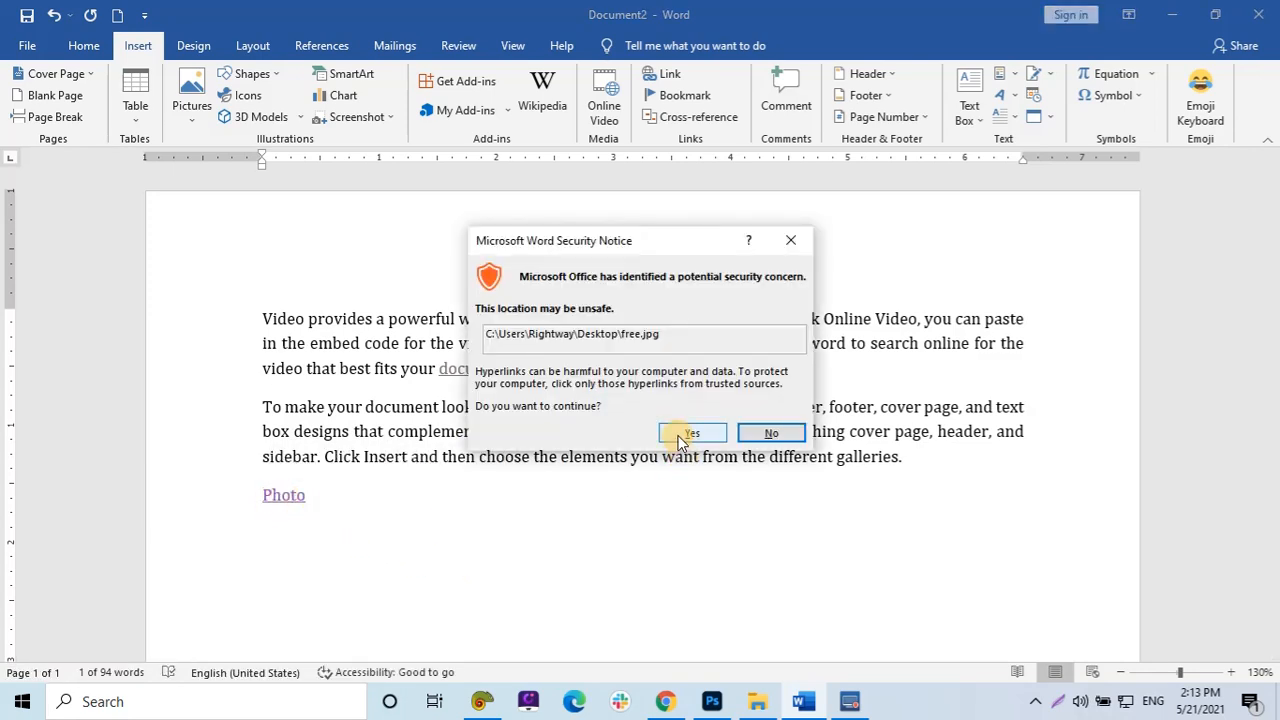
{"action": "left_click", "coordinate": [677, 434]}
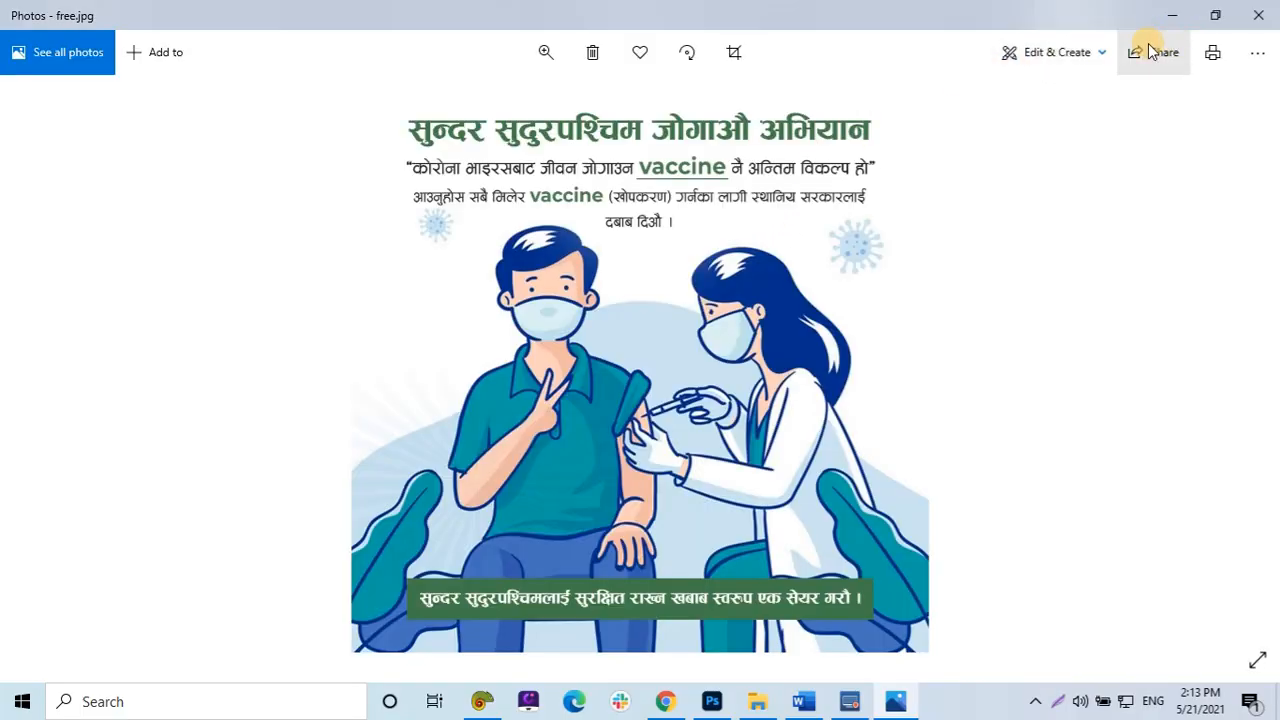
{"action": "left_click", "coordinate": [1255, 28]}
Start a new empty paragraph below the Photo link.
{"action": "left_click", "coordinate": [346, 502]}
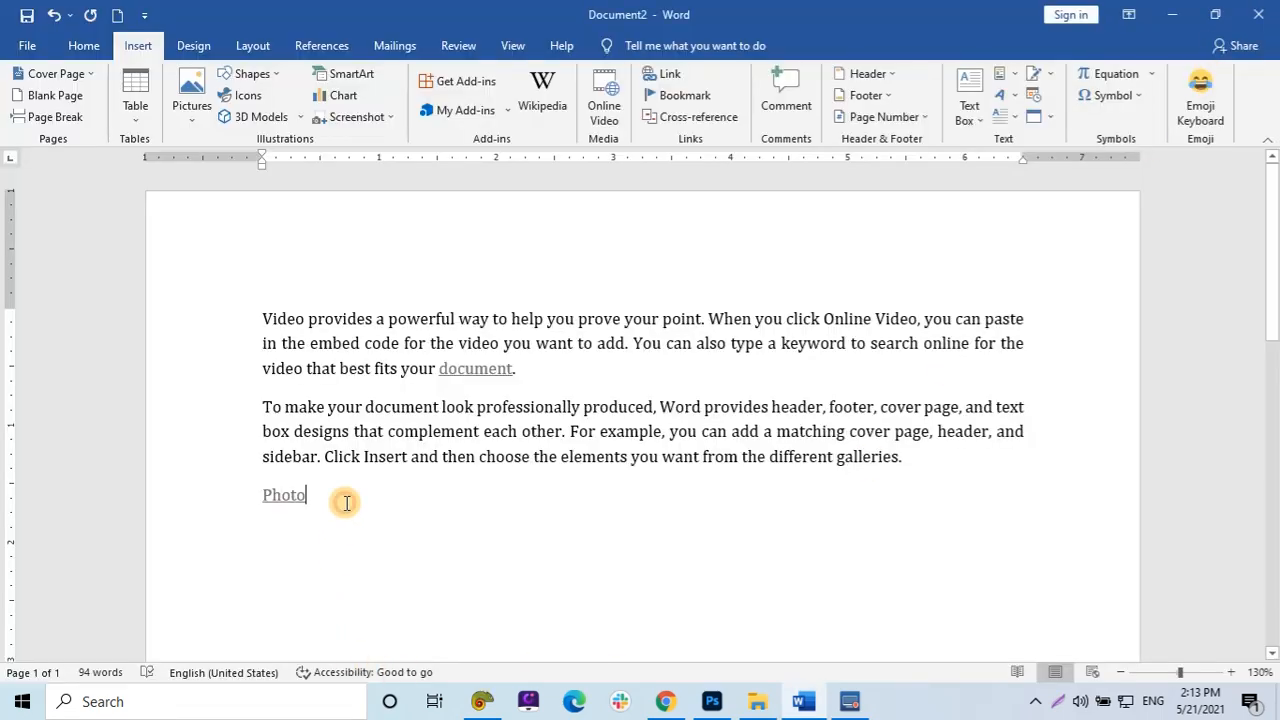
{"action": "key", "text": "Return"}
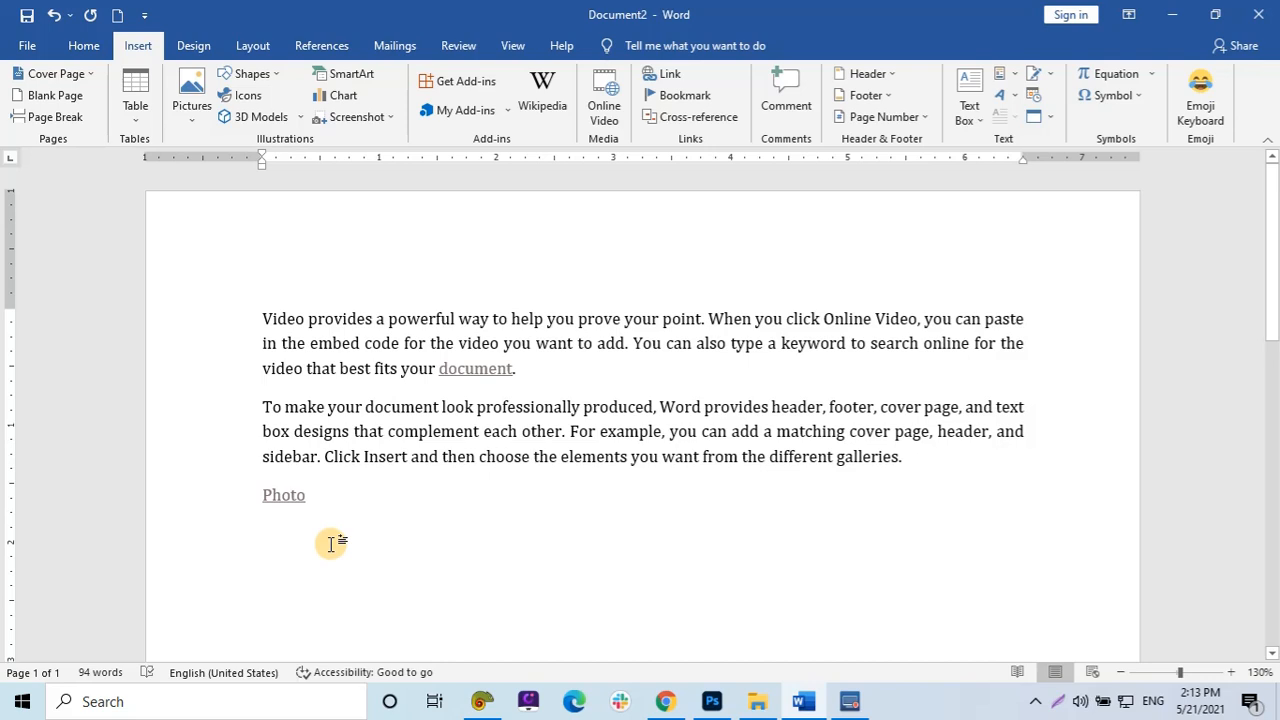
Insert a hyperlink to the com document from Documents on the new line, then delete it.
{"action": "key", "text": "ctrl+k"}
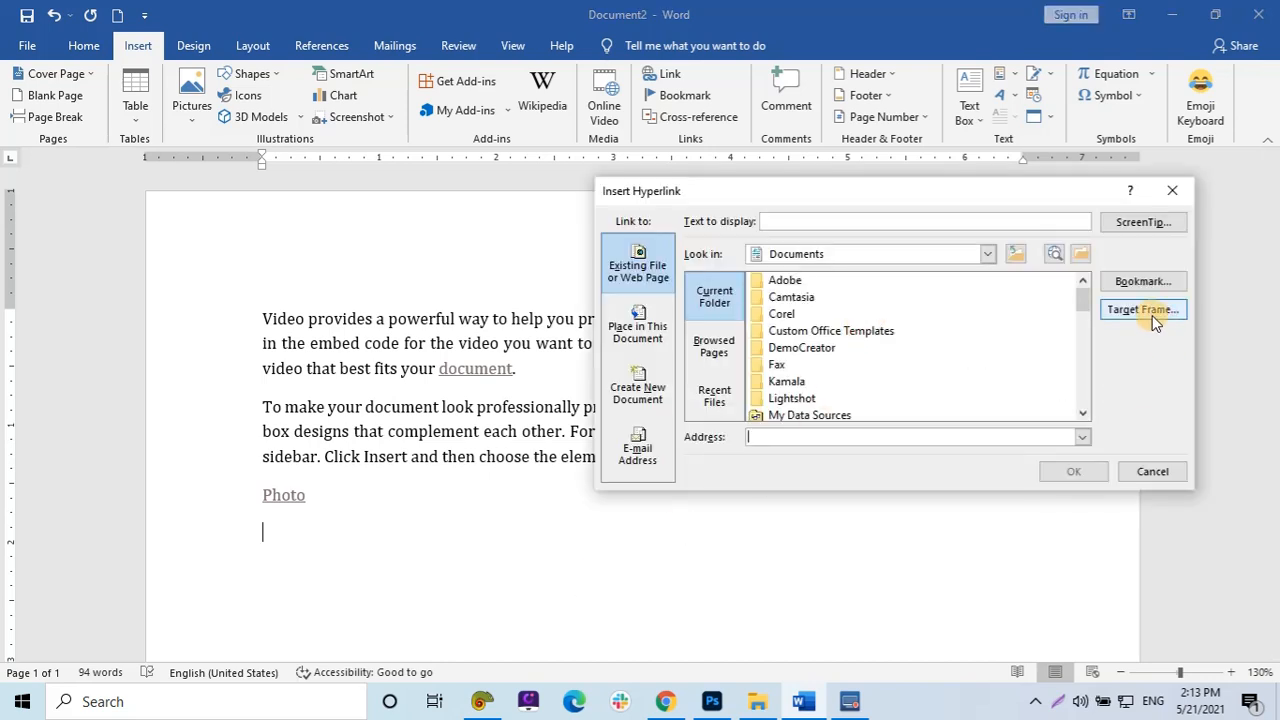
{"action": "left_click_drag", "start_coordinate": [1089, 291], "coordinate": [1085, 326]}
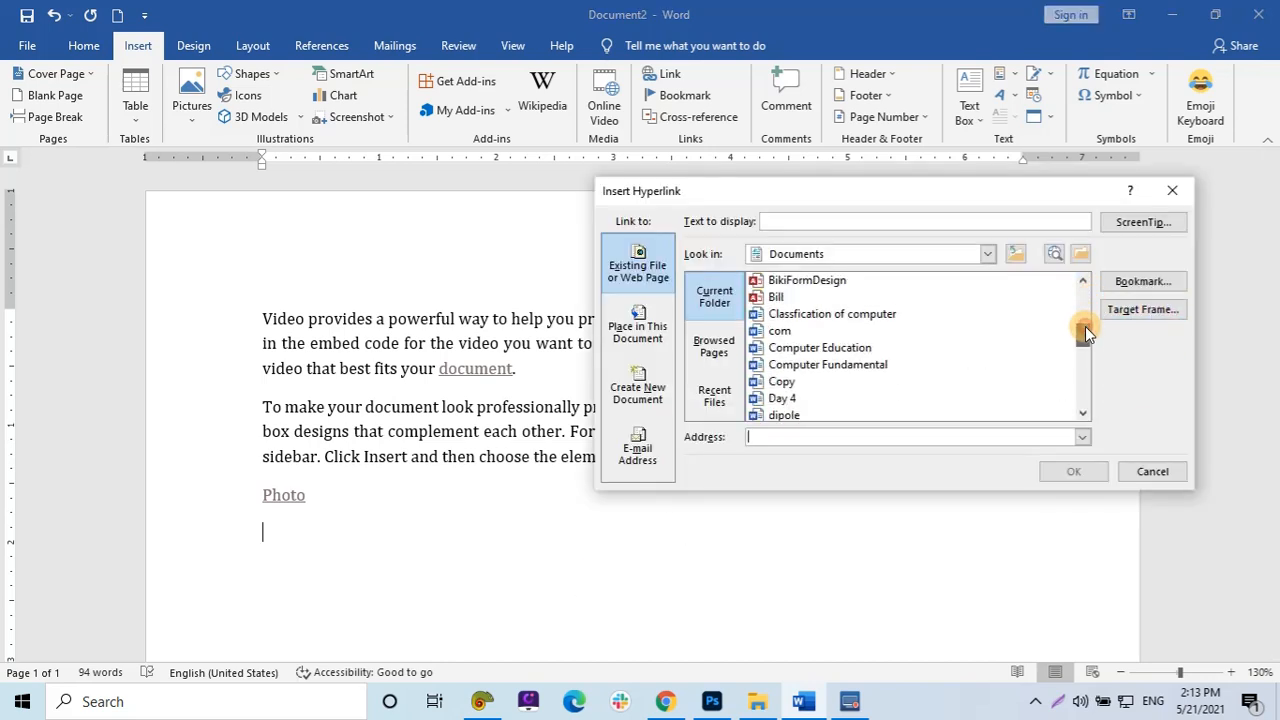
{"action": "left_click", "coordinate": [818, 331]}
{"action": "left_click", "coordinate": [1065, 474]}
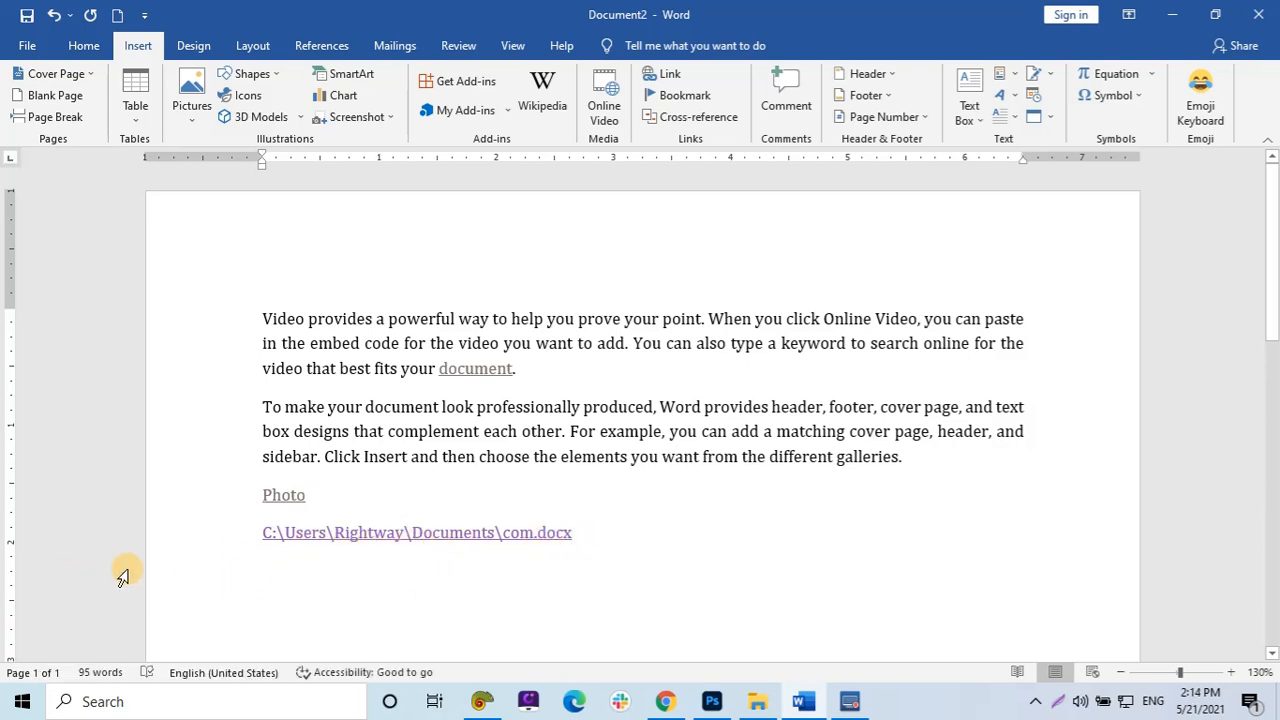
{"action": "left_click", "coordinate": [172, 557]}
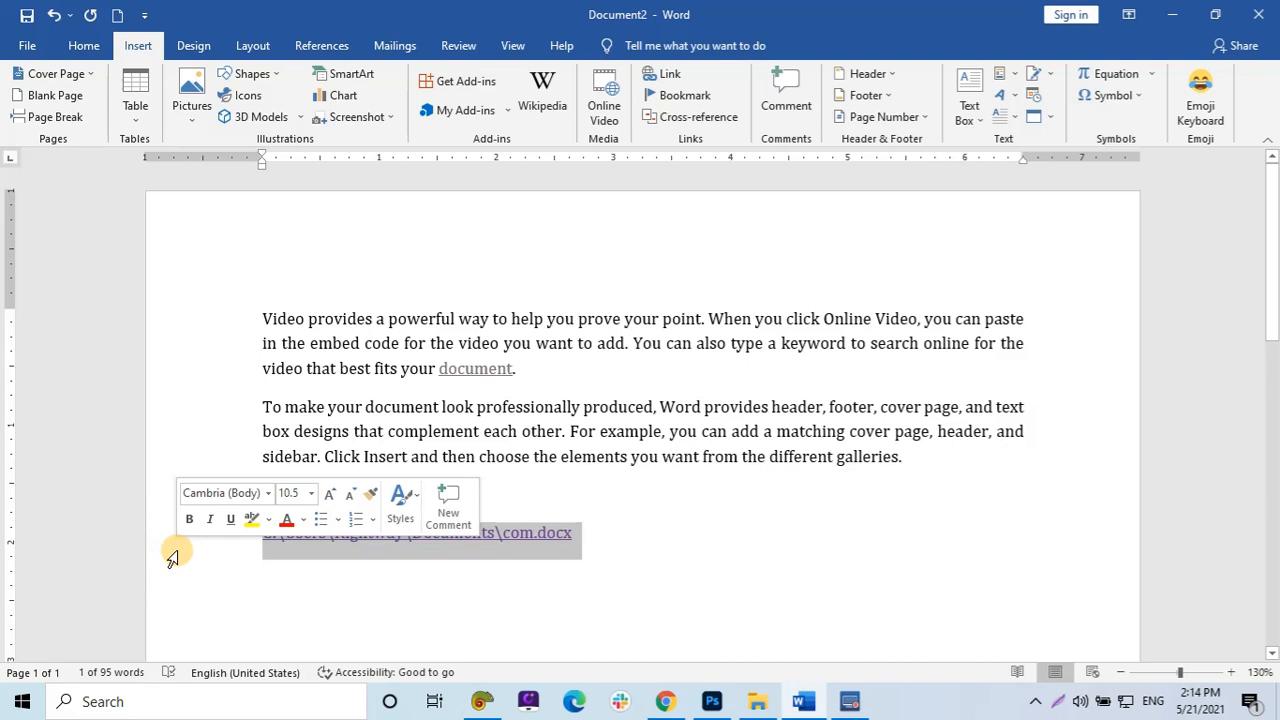
{"action": "key", "text": "Delete"}
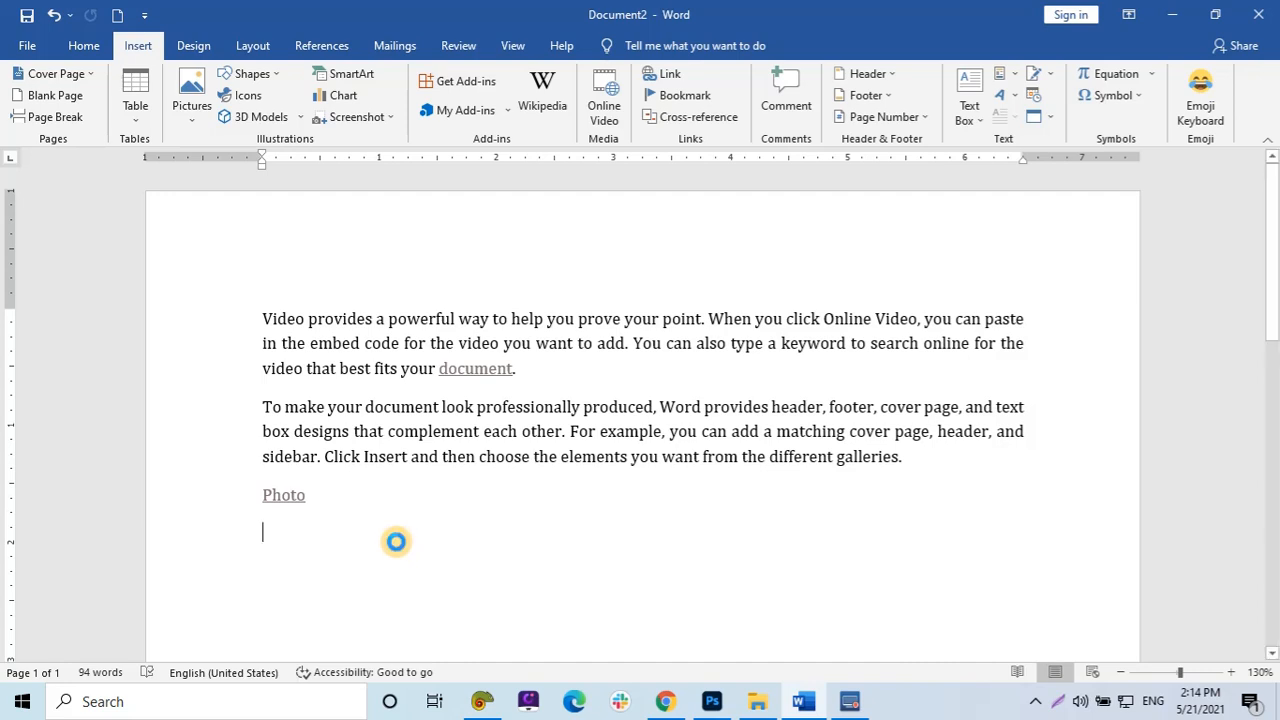
{"action": "key", "text": "ctrl+k"}
{"action": "left_click", "coordinate": [860, 221]}
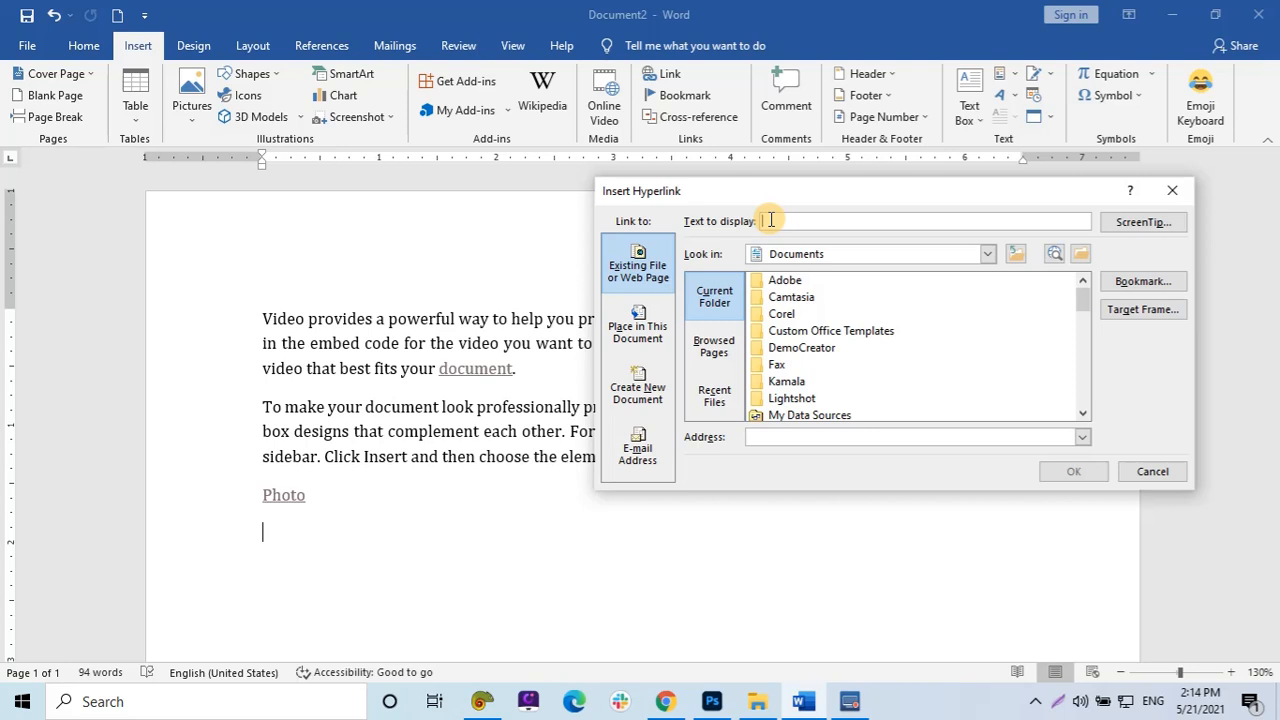
{"action": "type", "text": "Google"}
{"action": "left_click", "coordinate": [800, 437]}
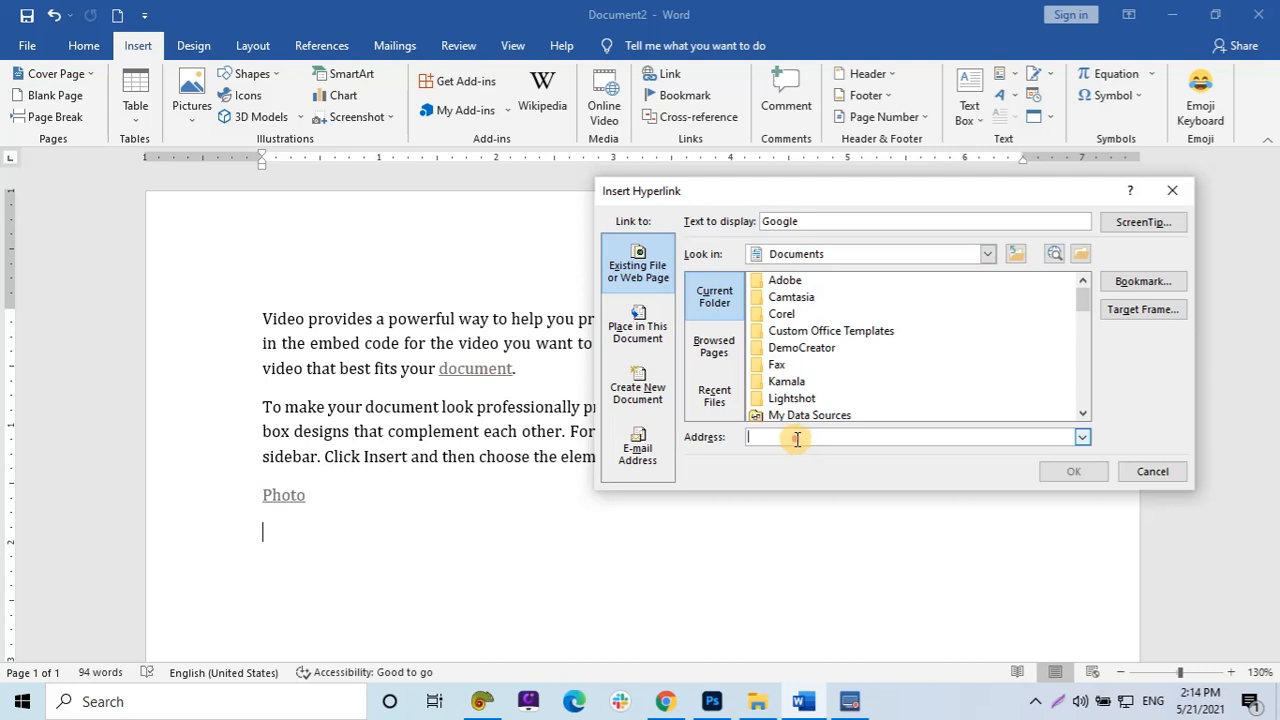
{"action": "type", "text": "www.google.com"}
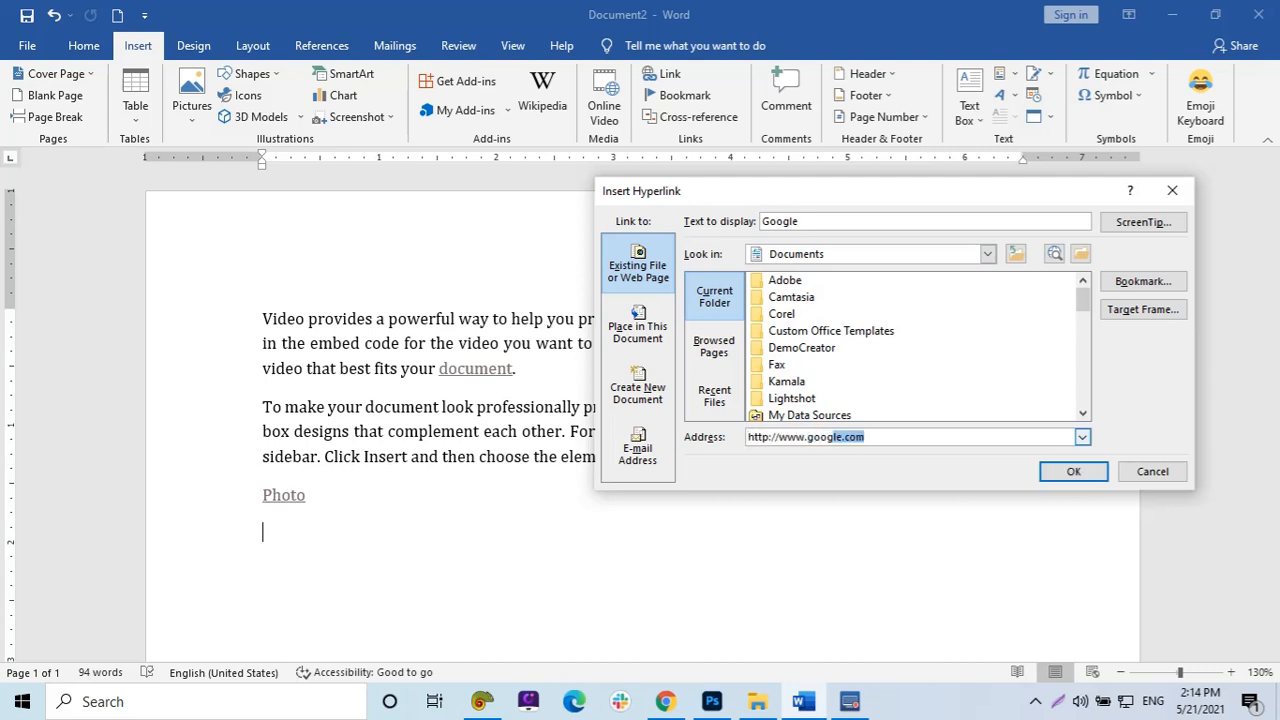
{"action": "key", "text": "End"}
{"action": "left_click", "coordinate": [1055, 473]}
Follow the Google hyperlink in the browser and switch back to the document.
{"action": "mouse_move", "coordinate": [298, 535]}
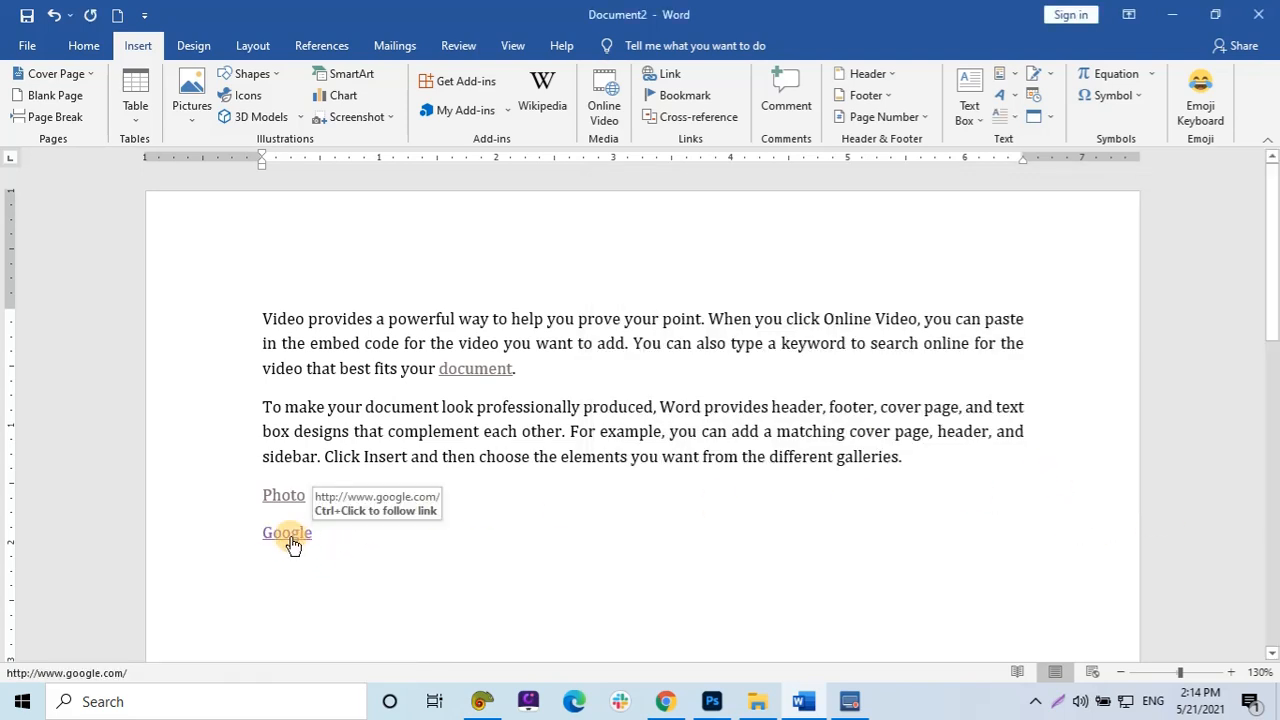
{"action": "left_click", "coordinate": [291, 538], "text": "ctrl"}
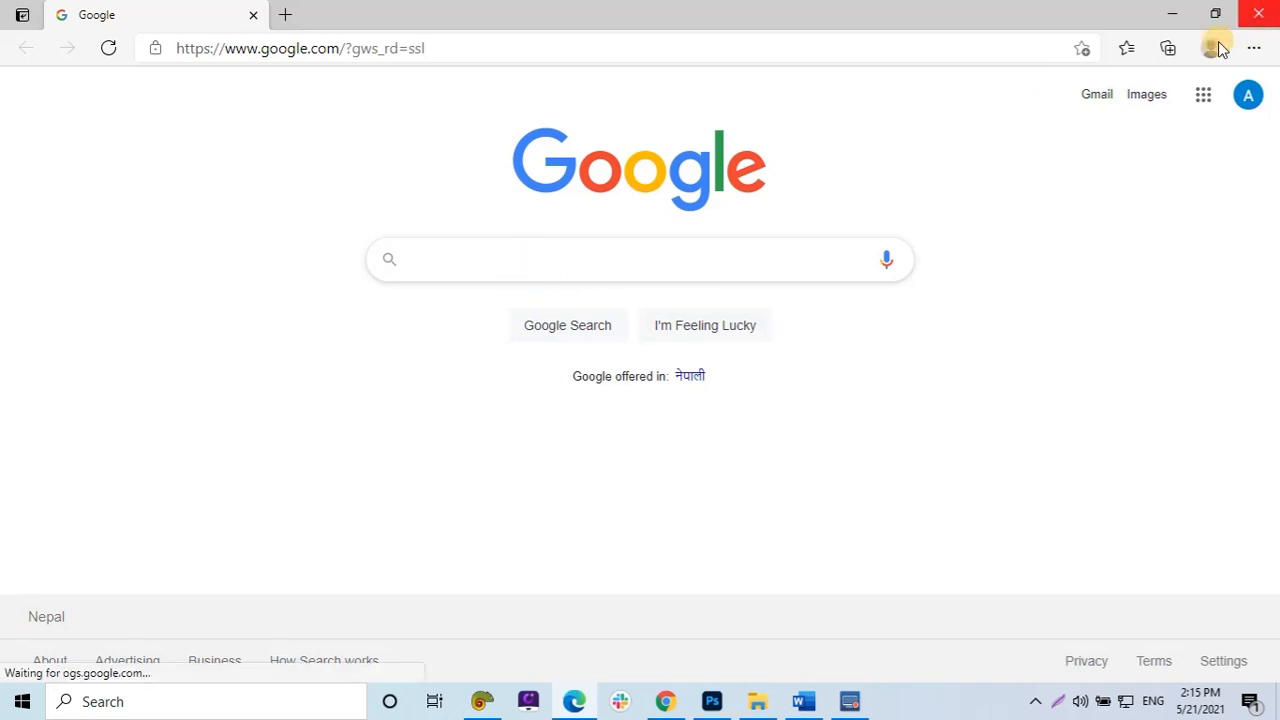
{"action": "key", "text": "alt+Tab"}
Add a new paragraph with the word Facebook below the Google link.
{"action": "key", "text": "Return"}
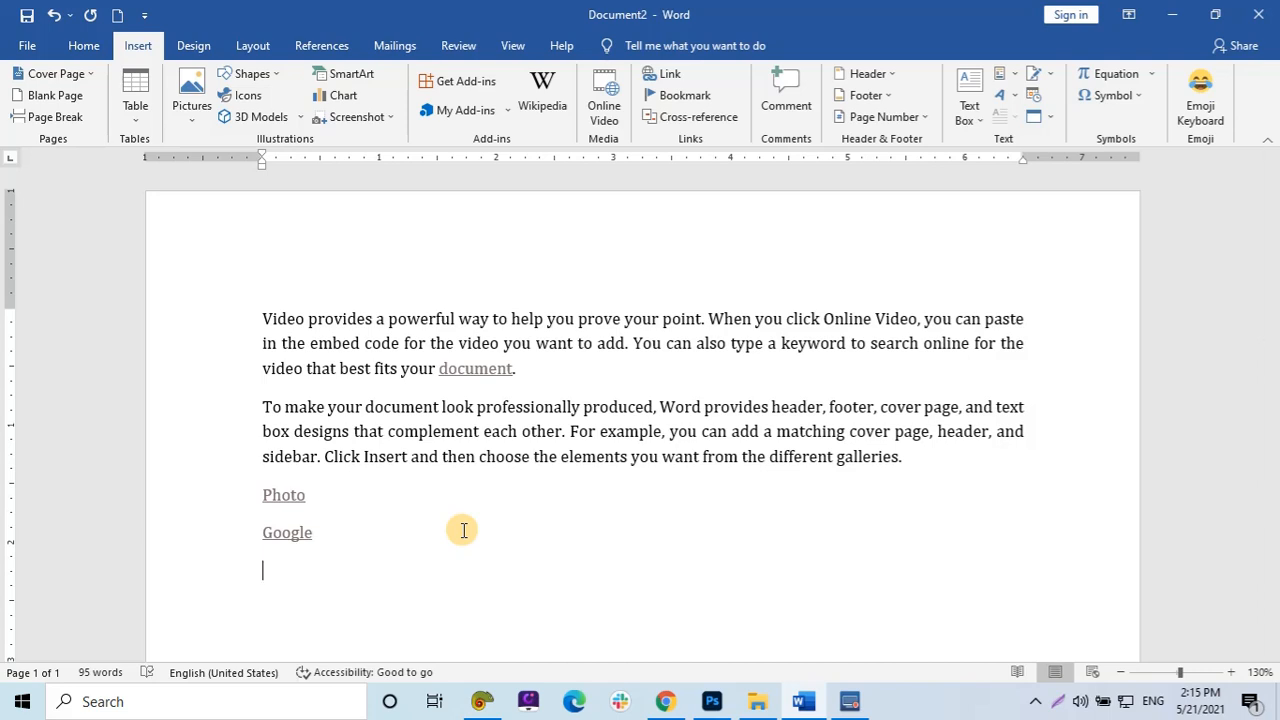
{"action": "key", "text": "ctrl+k"}
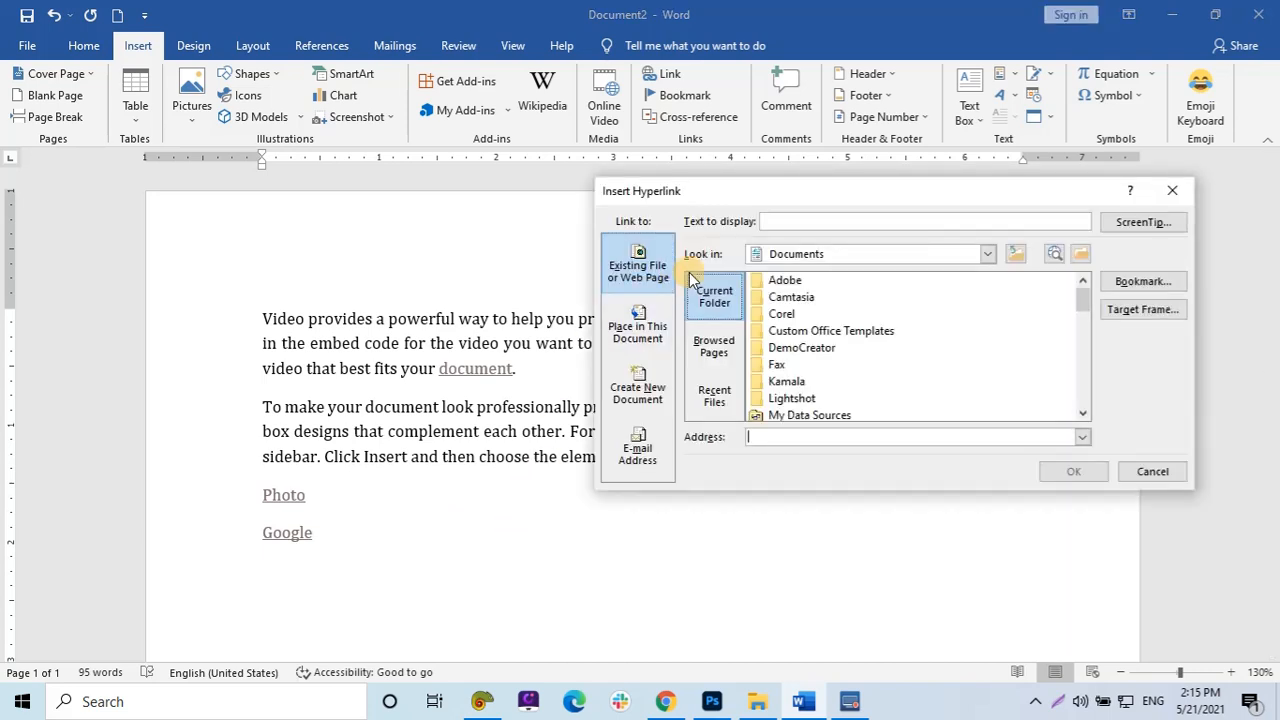
{"action": "left_click", "coordinate": [771, 219]}
{"action": "left_click", "coordinate": [1173, 193]}
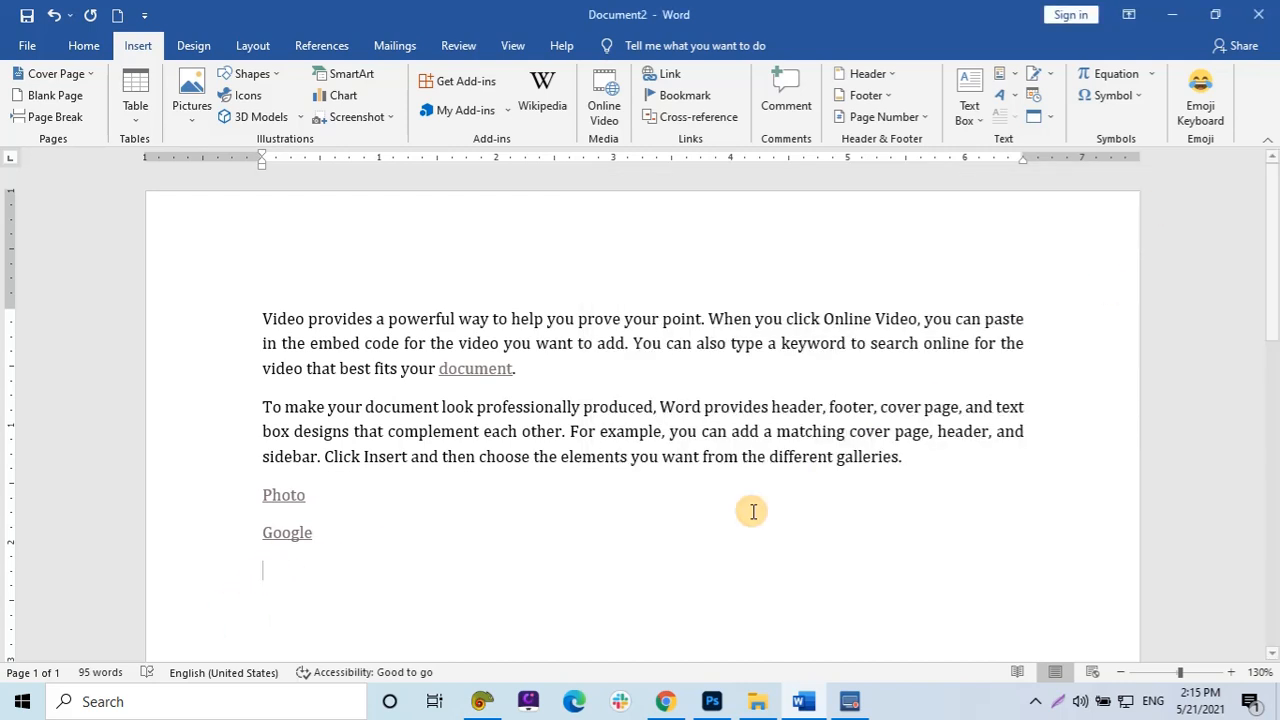
{"action": "type", "text": "Facebook"}
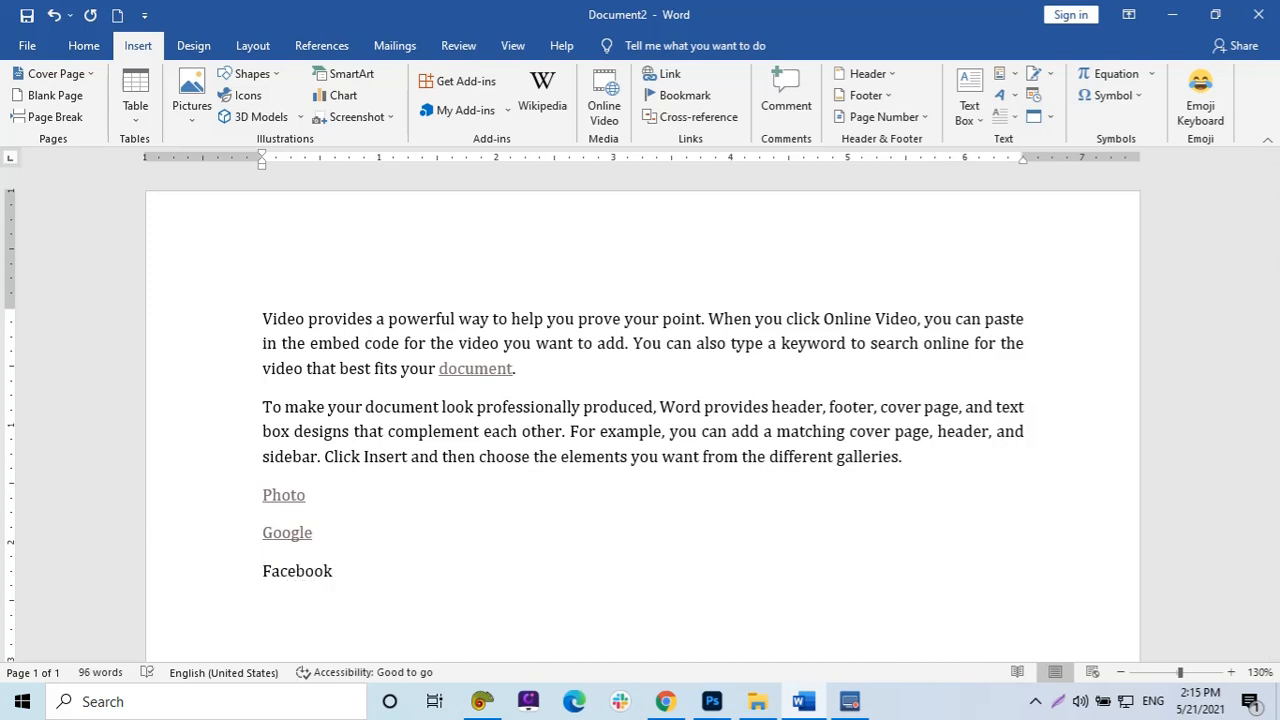
{"action": "double_click", "coordinate": [298, 573]}
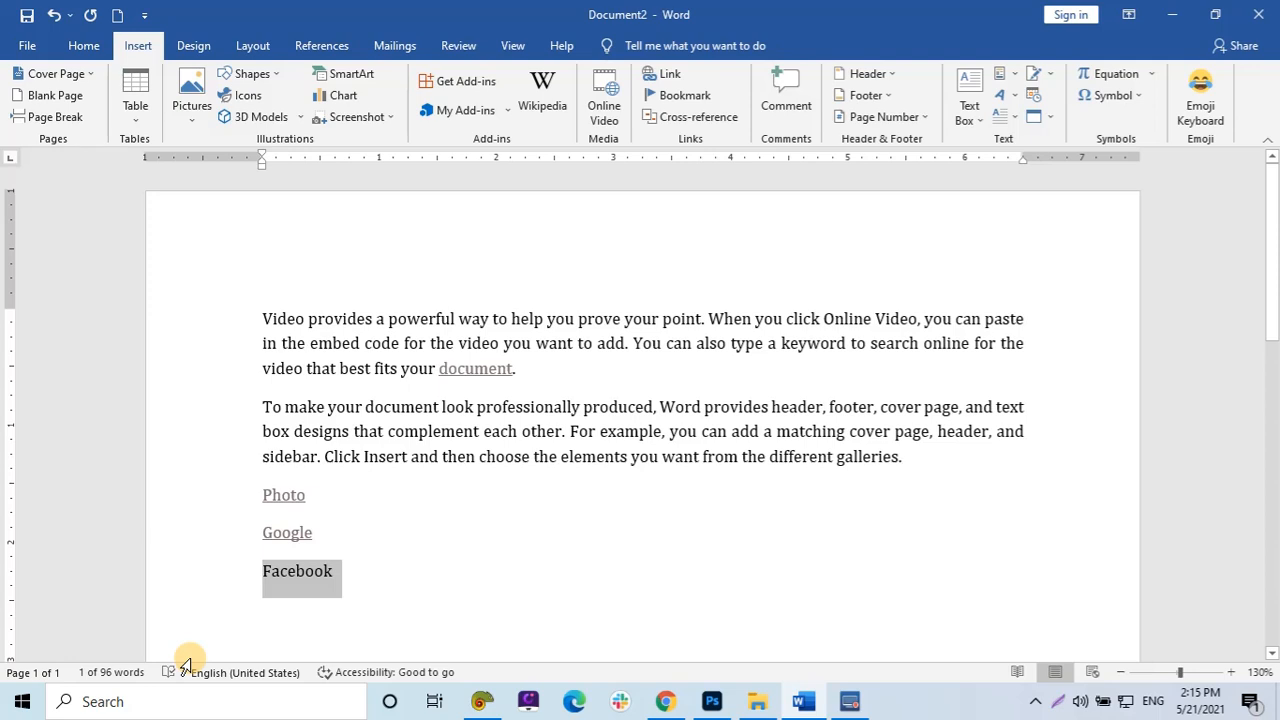
{"action": "key", "text": "ctrl+k"}
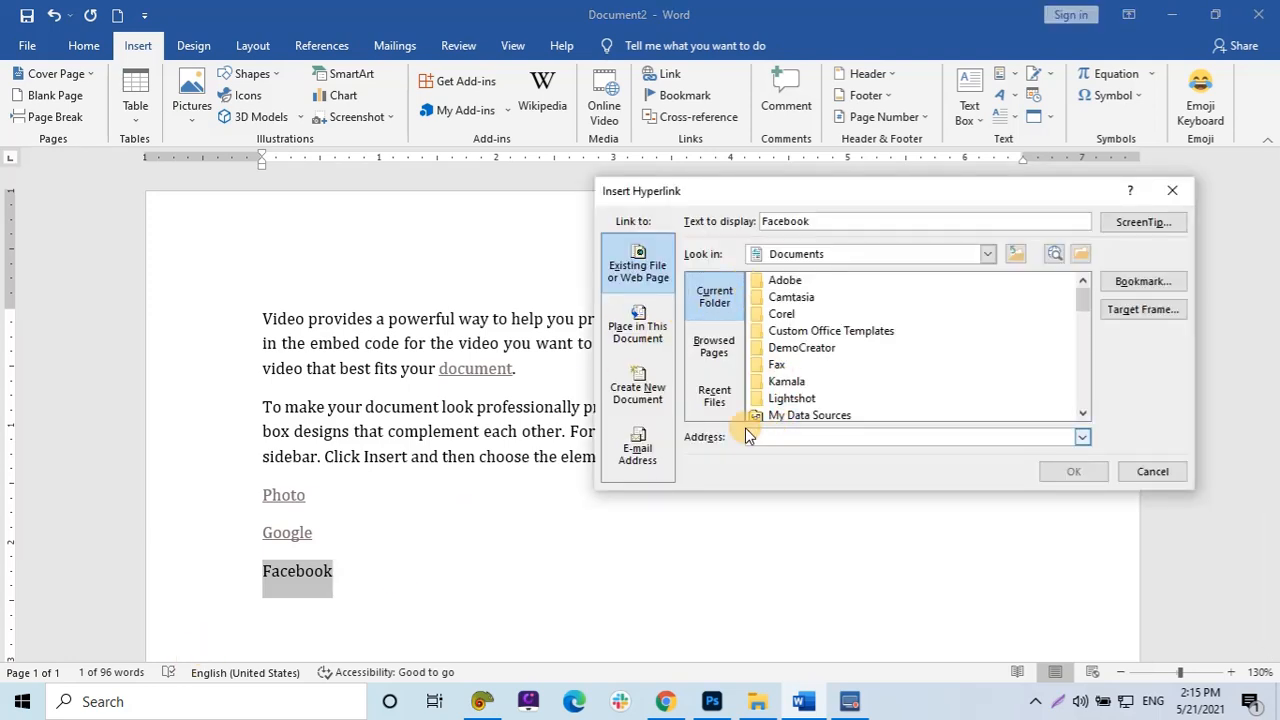
{"action": "type", "text": "www."}
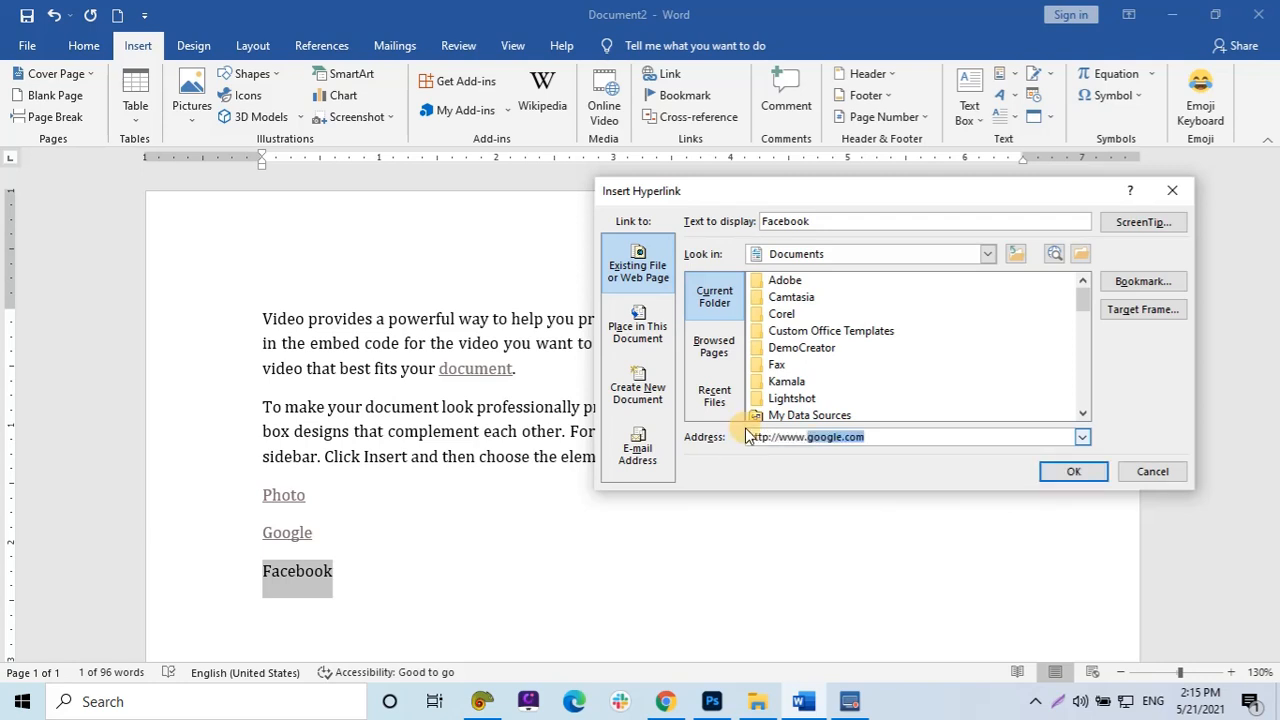
{"action": "type", "text": "facebook.com"}
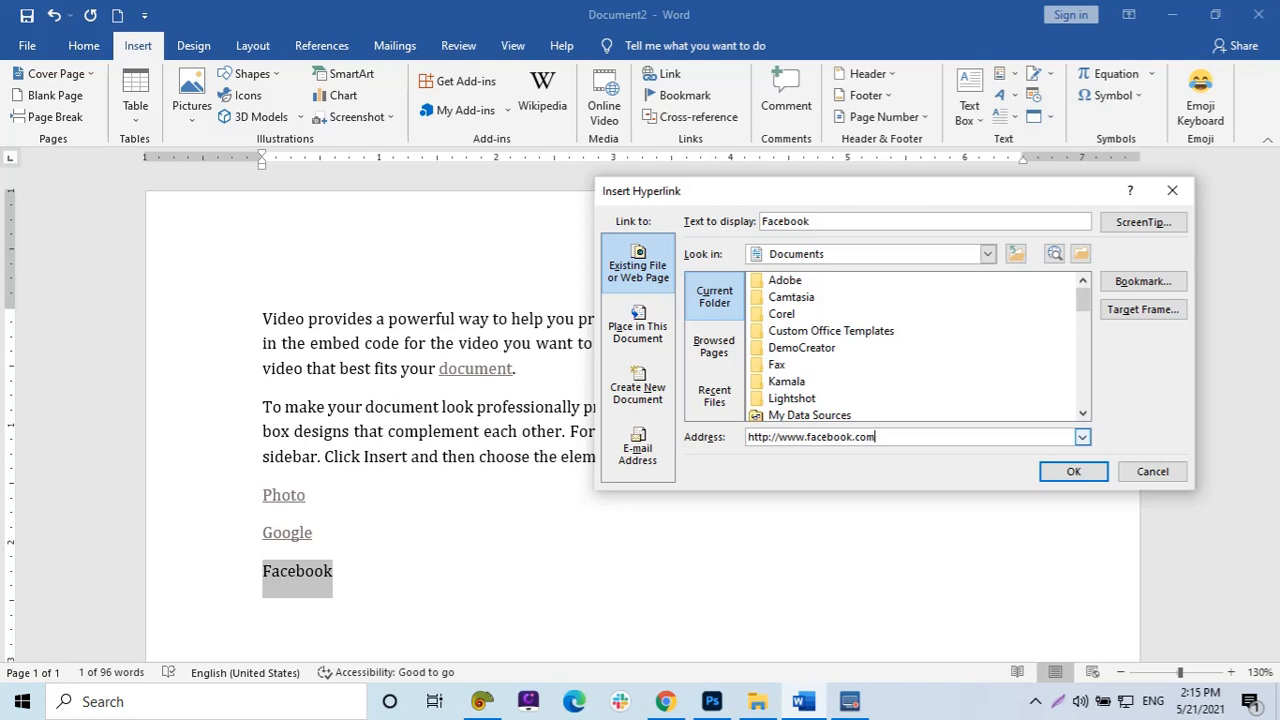
{"action": "key", "text": "Return"}
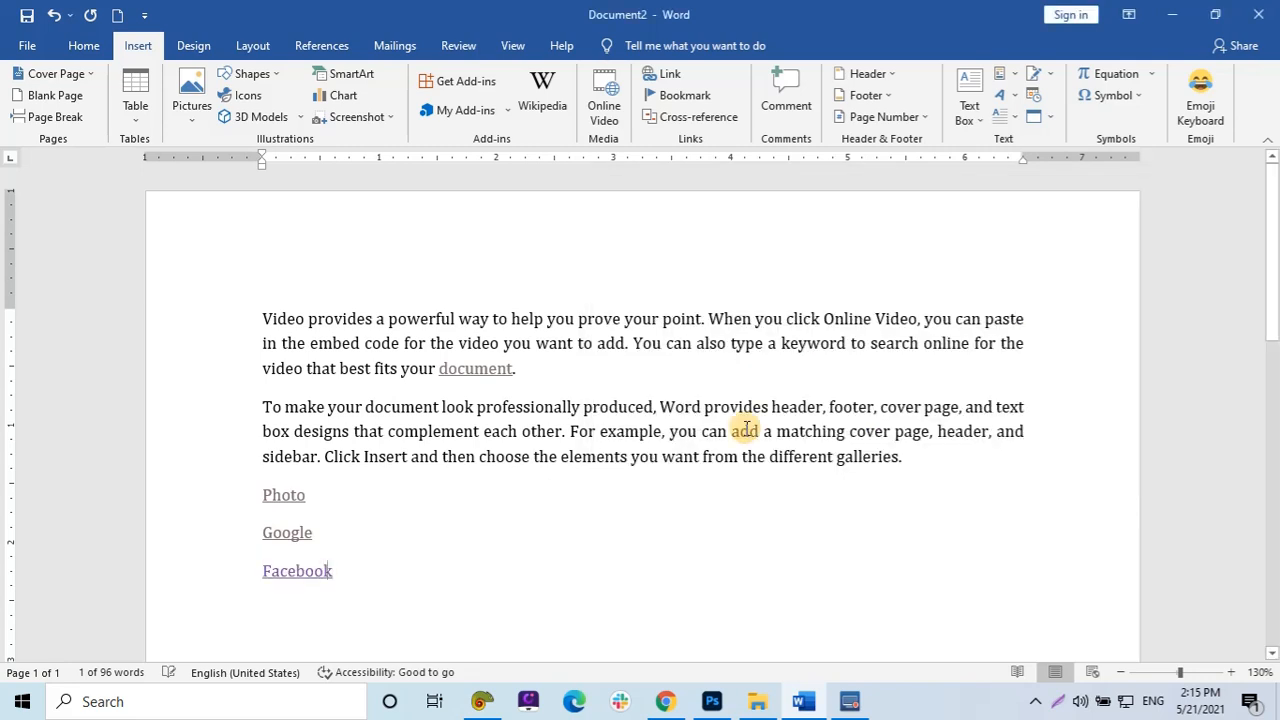
Follow the Facebook hyperlink in the browser and minimize the browser window.
{"action": "left_click", "coordinate": [287, 571], "text": "ctrl"}
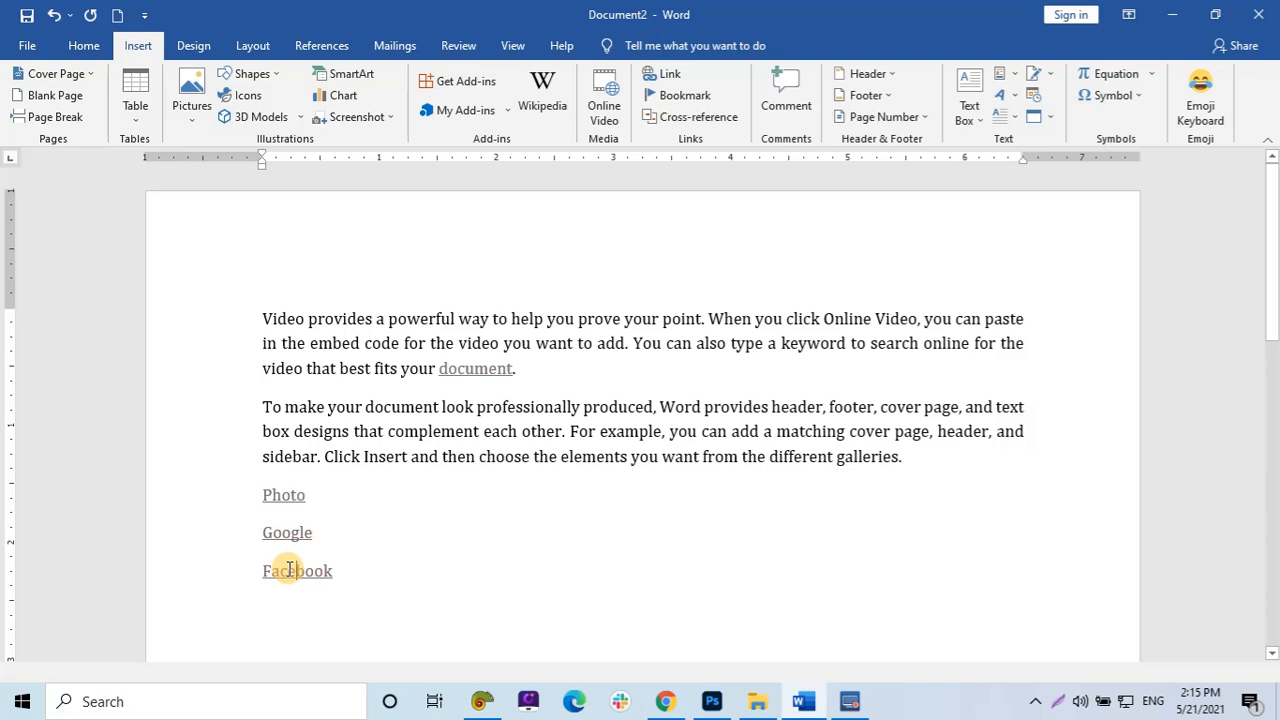
{"action": "left_click", "coordinate": [292, 571]}
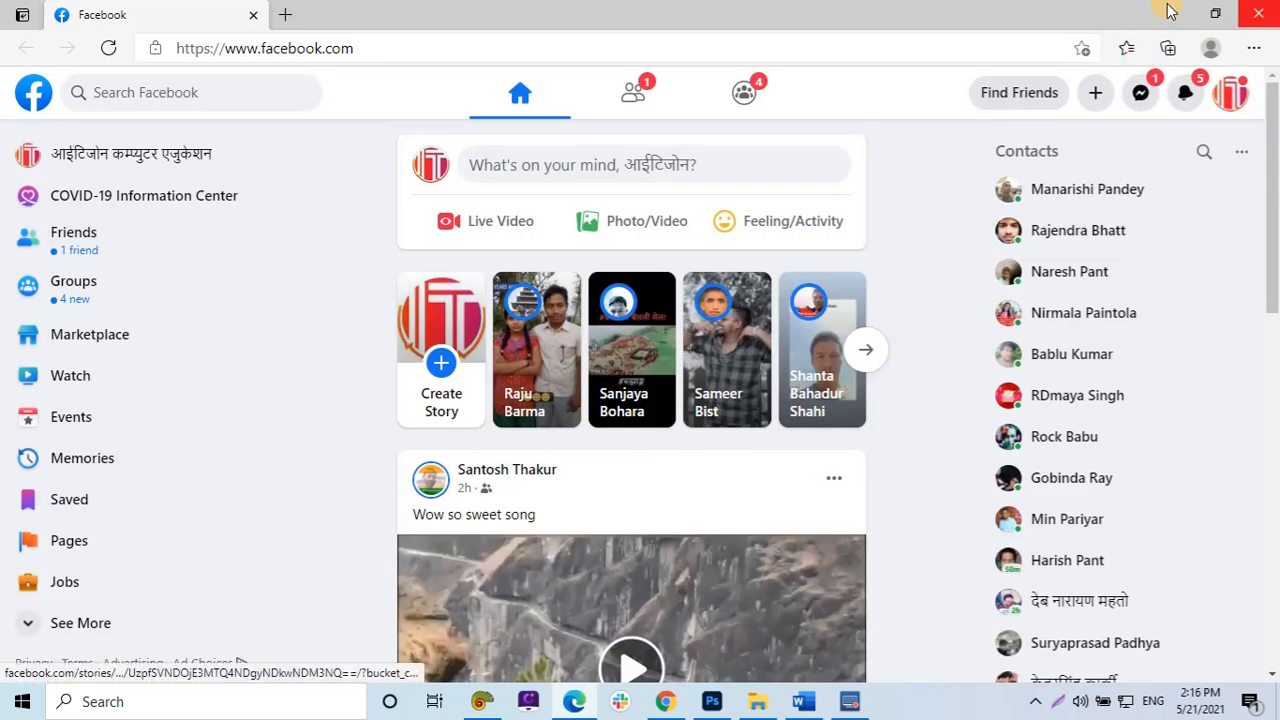
{"action": "left_click", "coordinate": [1171, 12]}
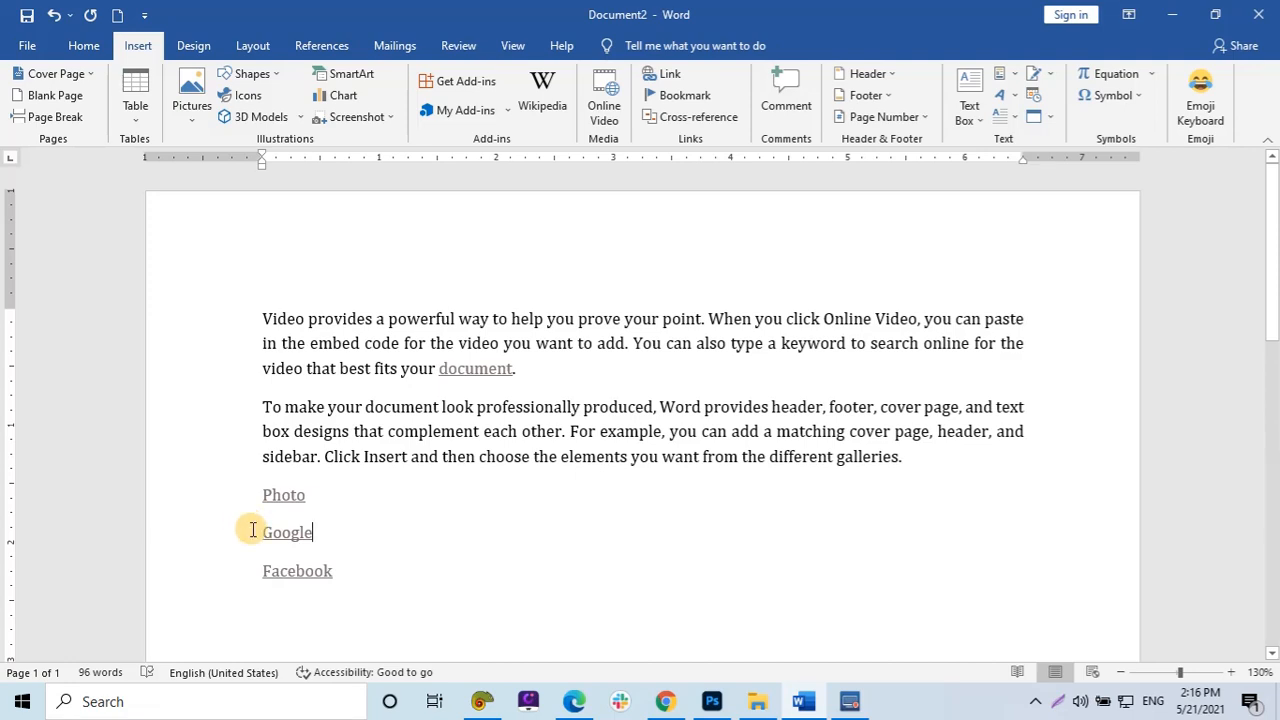
Remove the hyperlinks from the Photo, Google and Facebook words.
{"action": "left_click", "coordinate": [281, 500]}
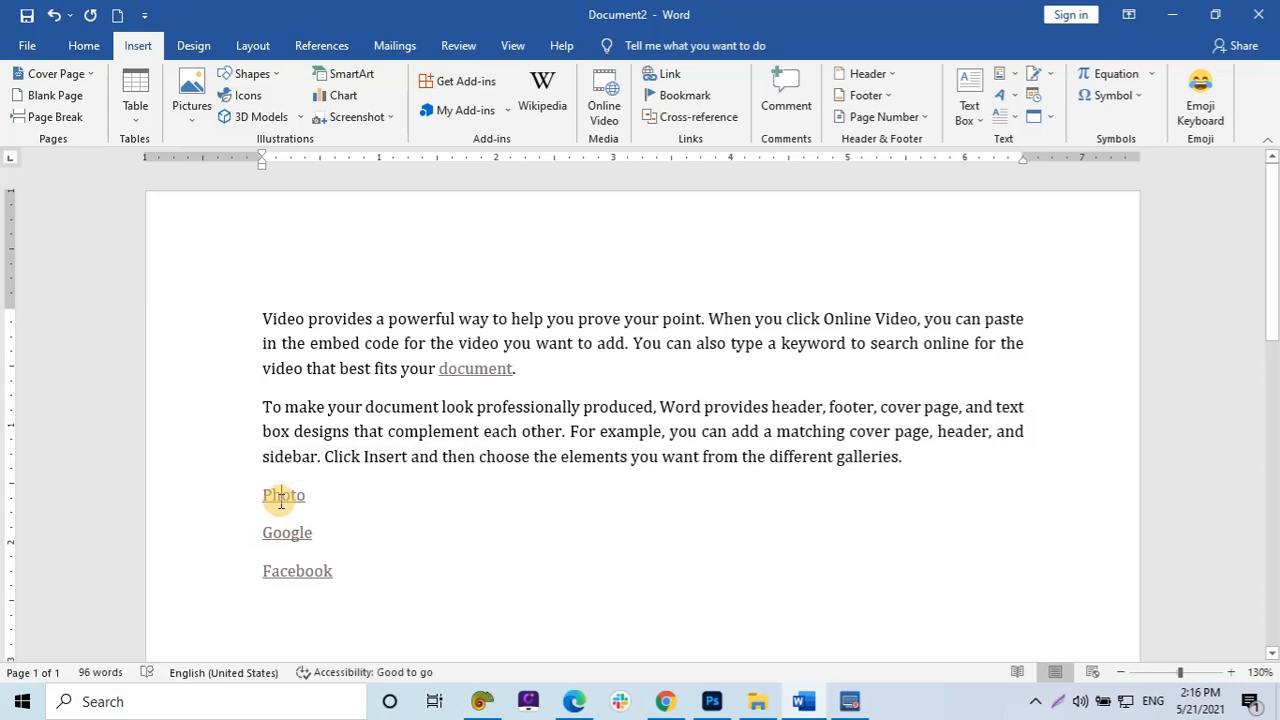
{"action": "right_click", "coordinate": [281, 498]}
{"action": "left_click", "coordinate": [337, 348]}
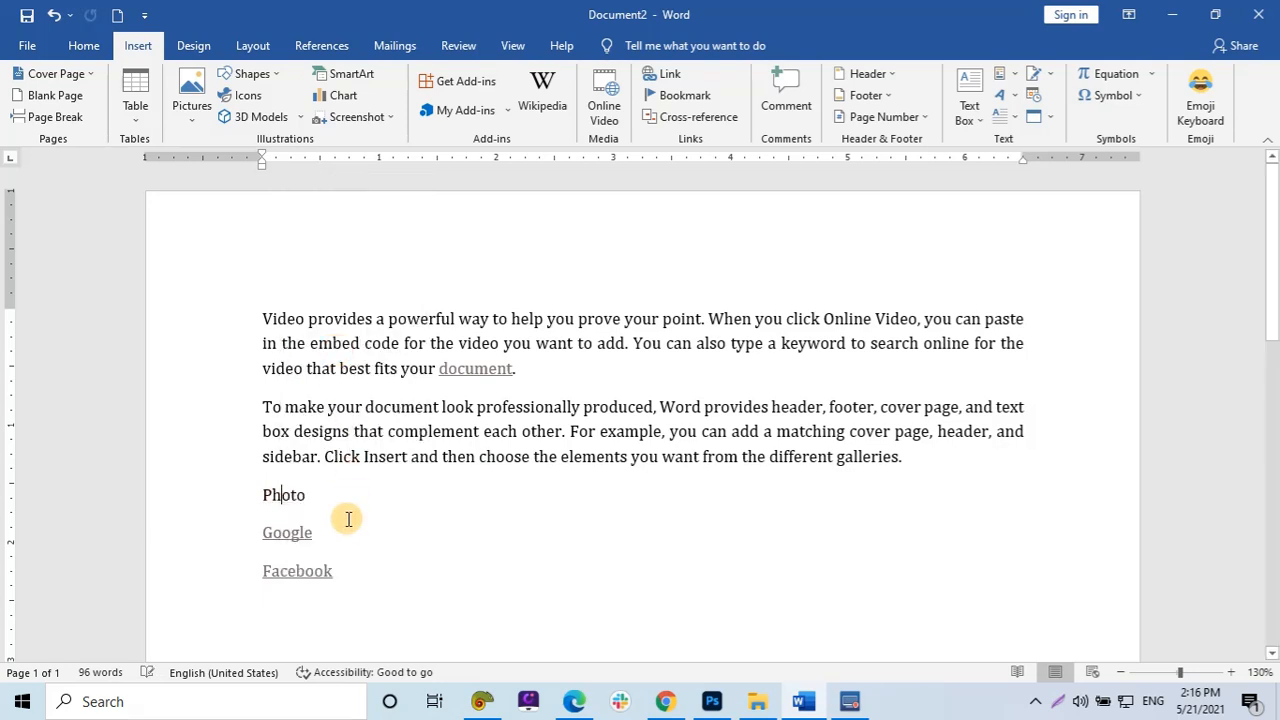
{"action": "right_click", "coordinate": [297, 532]}
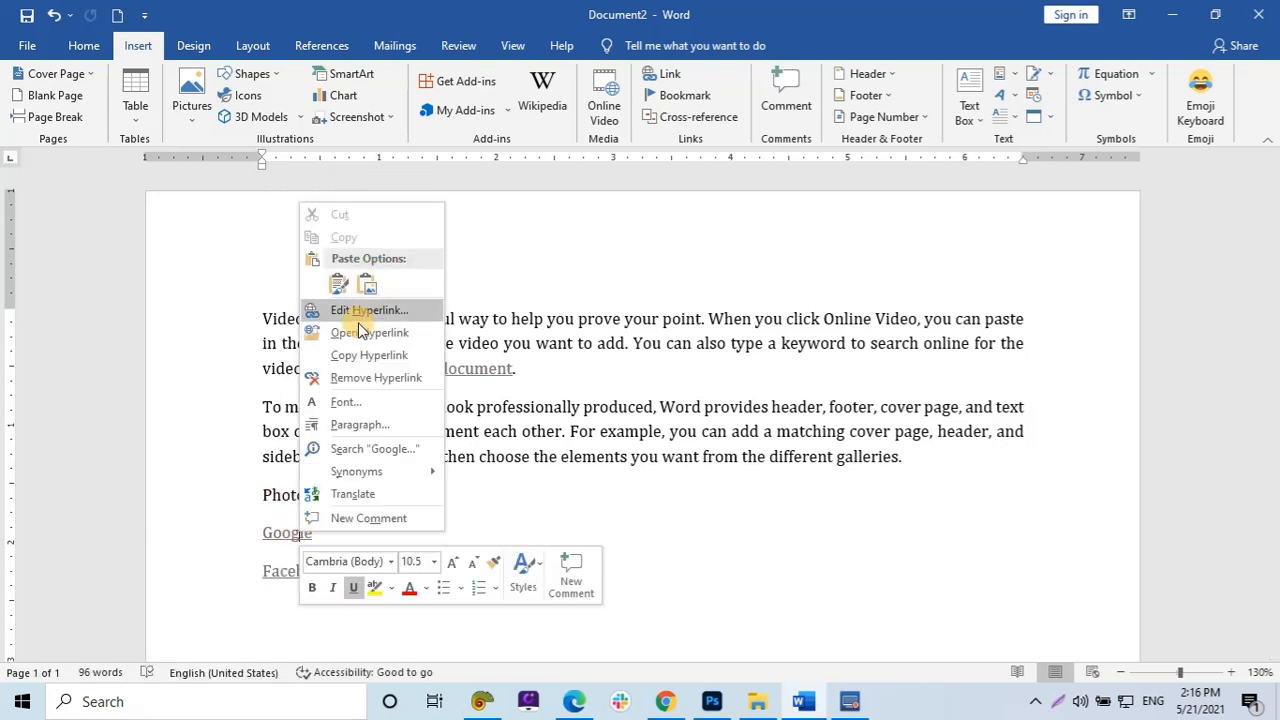
{"action": "left_click", "coordinate": [355, 378]}
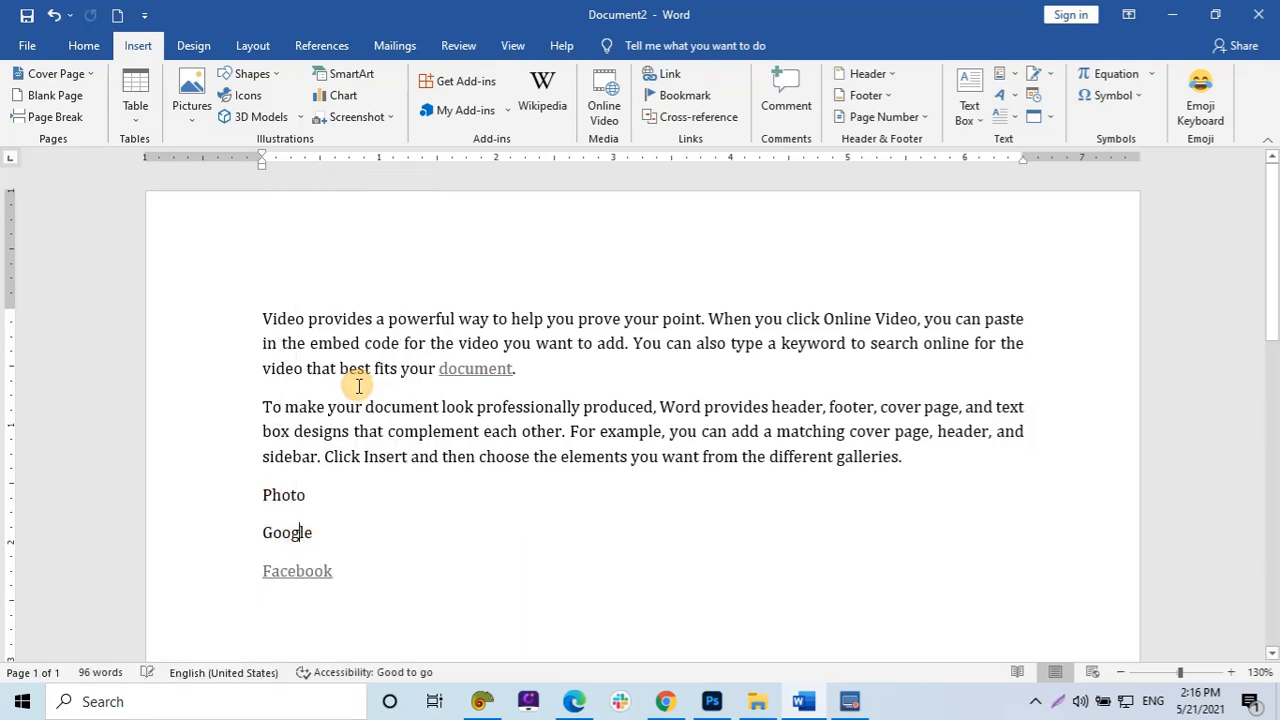
{"action": "right_click", "coordinate": [294, 573]}
{"action": "left_click", "coordinate": [320, 420]}
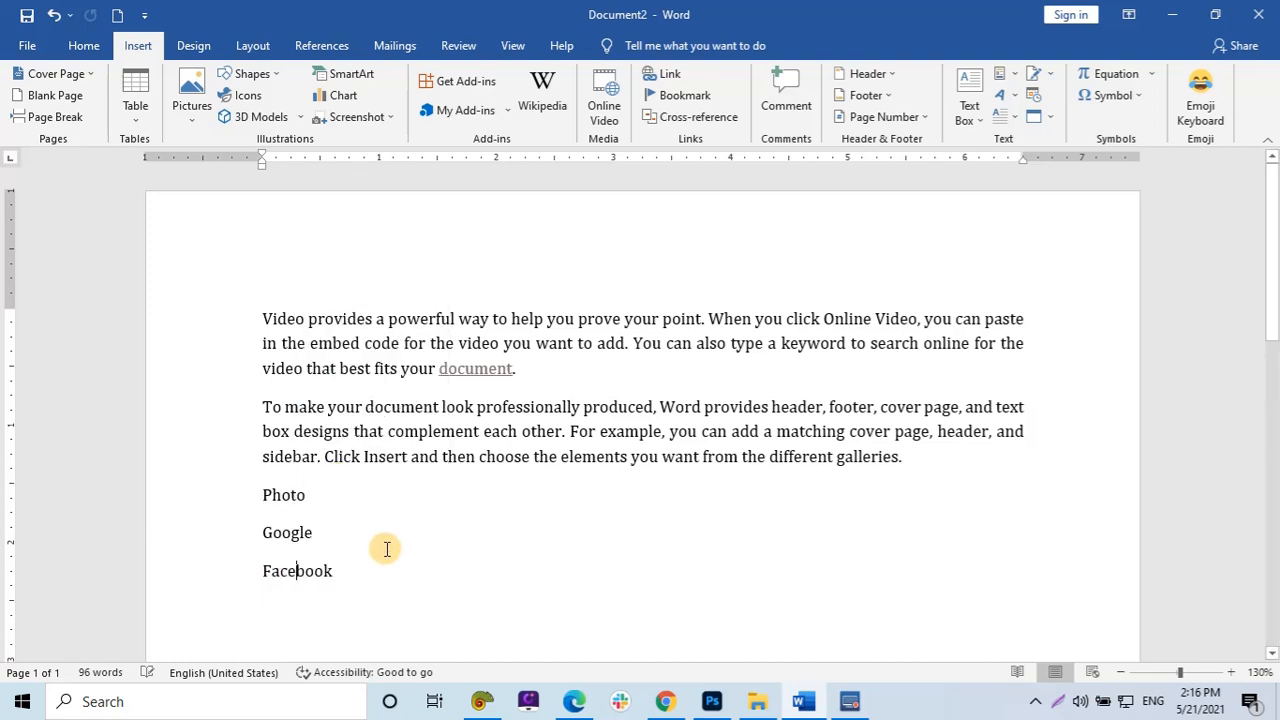
Delete the Photo, Google and Facebook lines below the second paragraph.
{"action": "left_click_drag", "start_coordinate": [366, 580], "coordinate": [249, 503]}
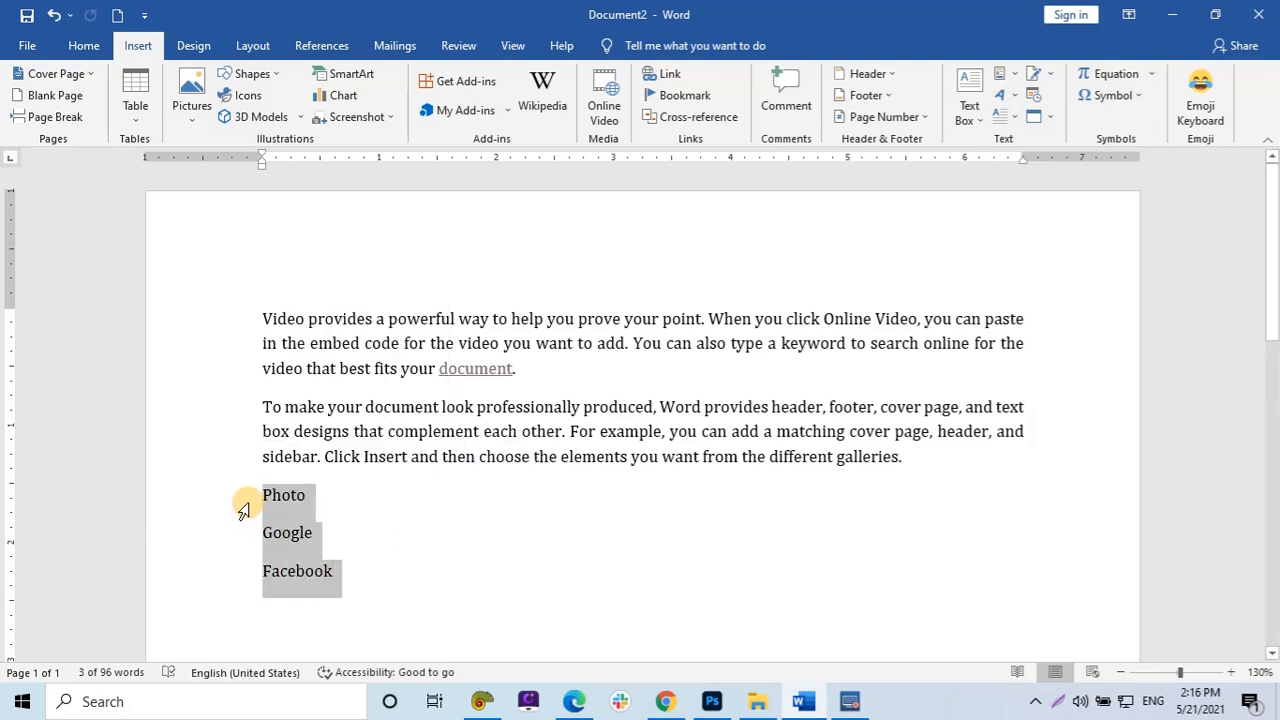
{"action": "key", "text": "Delete"}
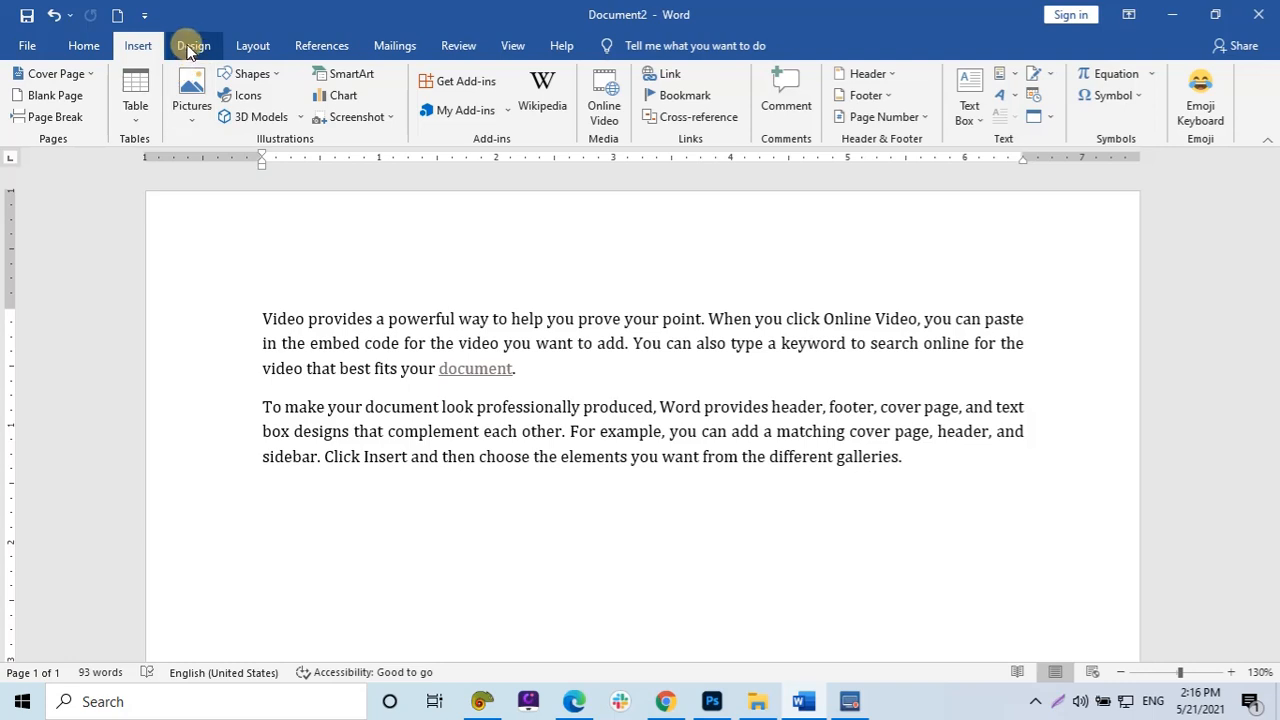
Insert the picture Labor day Jagadamba from the Learn (F:) drive below the text.
{"action": "left_click", "coordinate": [194, 110]}
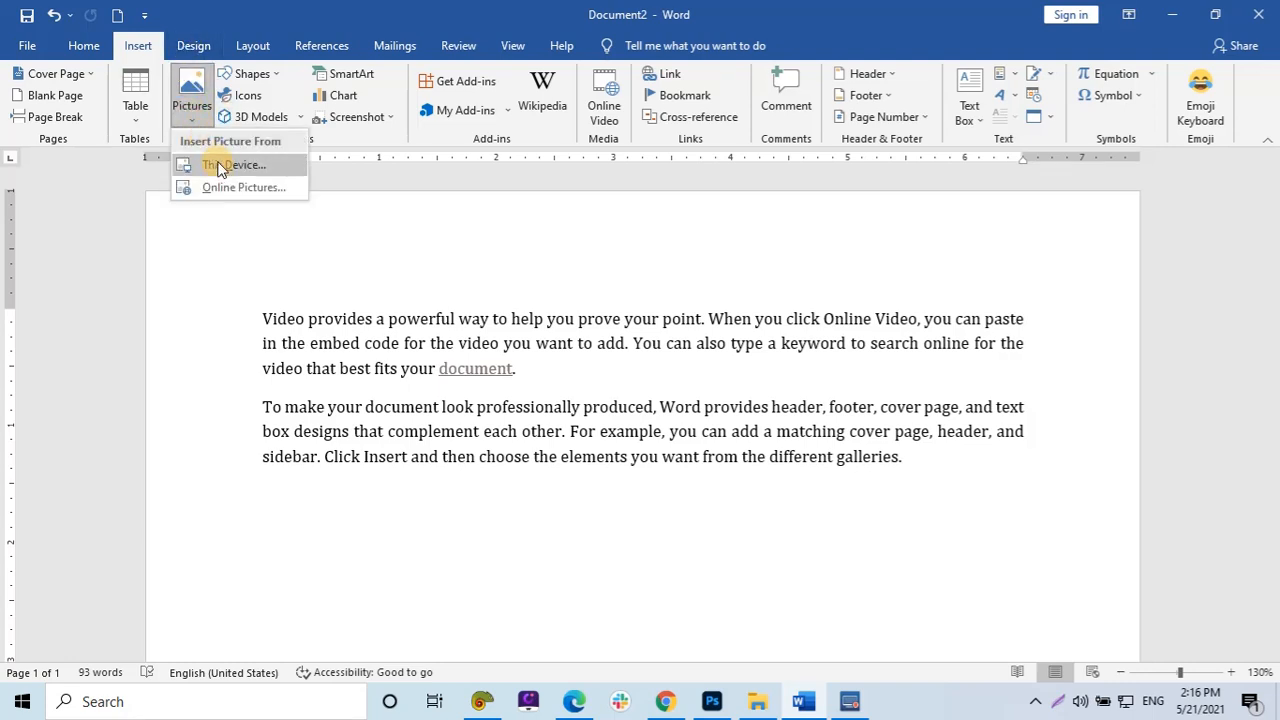
{"action": "left_click", "coordinate": [224, 164]}
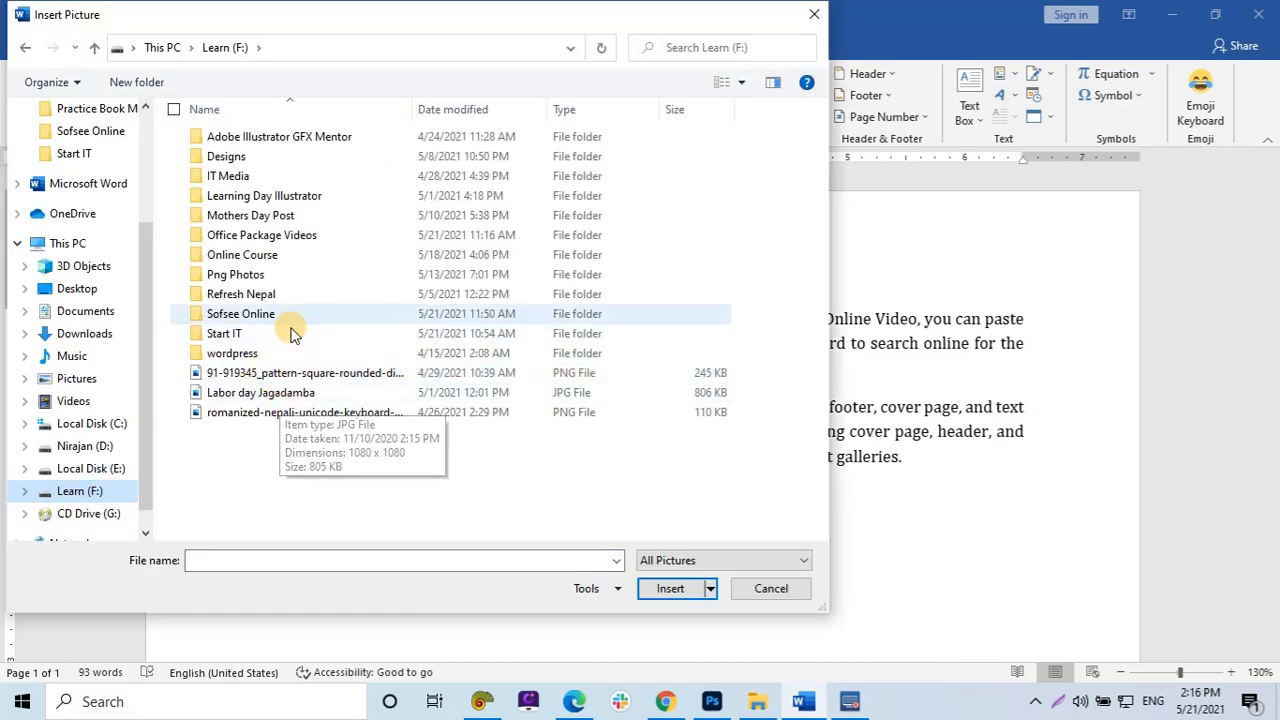
{"action": "left_click", "coordinate": [290, 394]}
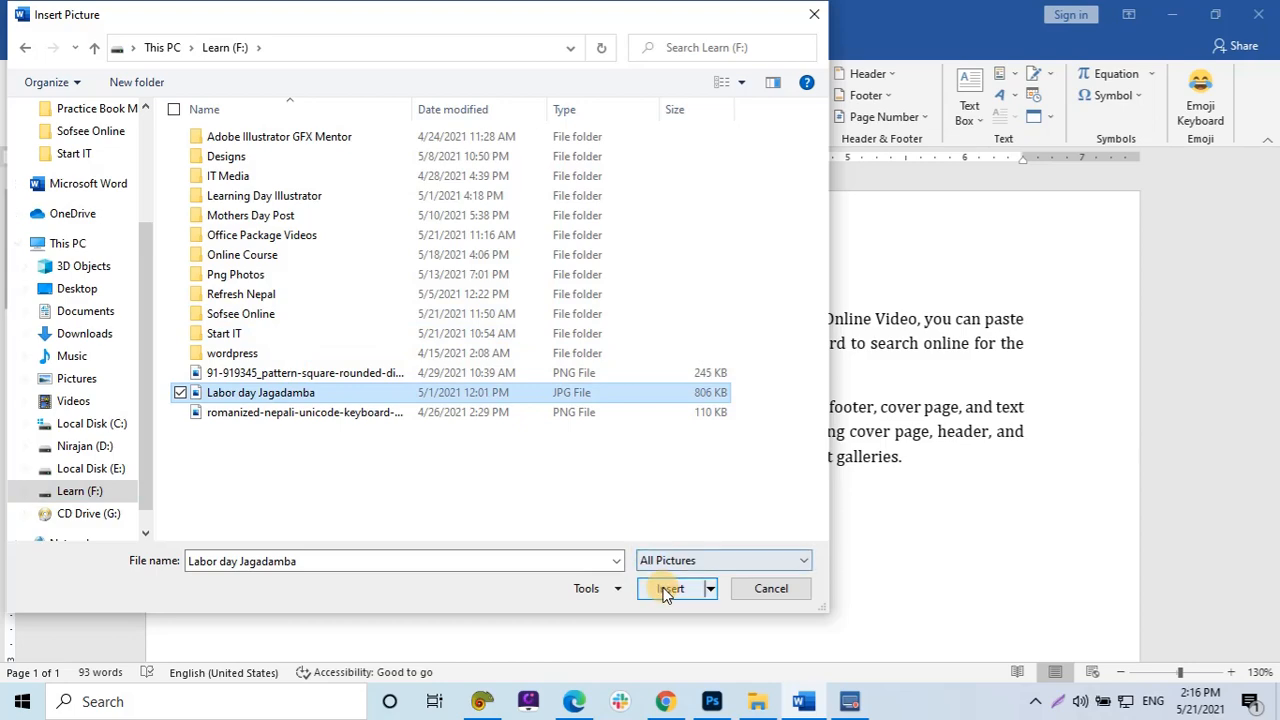
{"action": "left_click", "coordinate": [667, 590]}
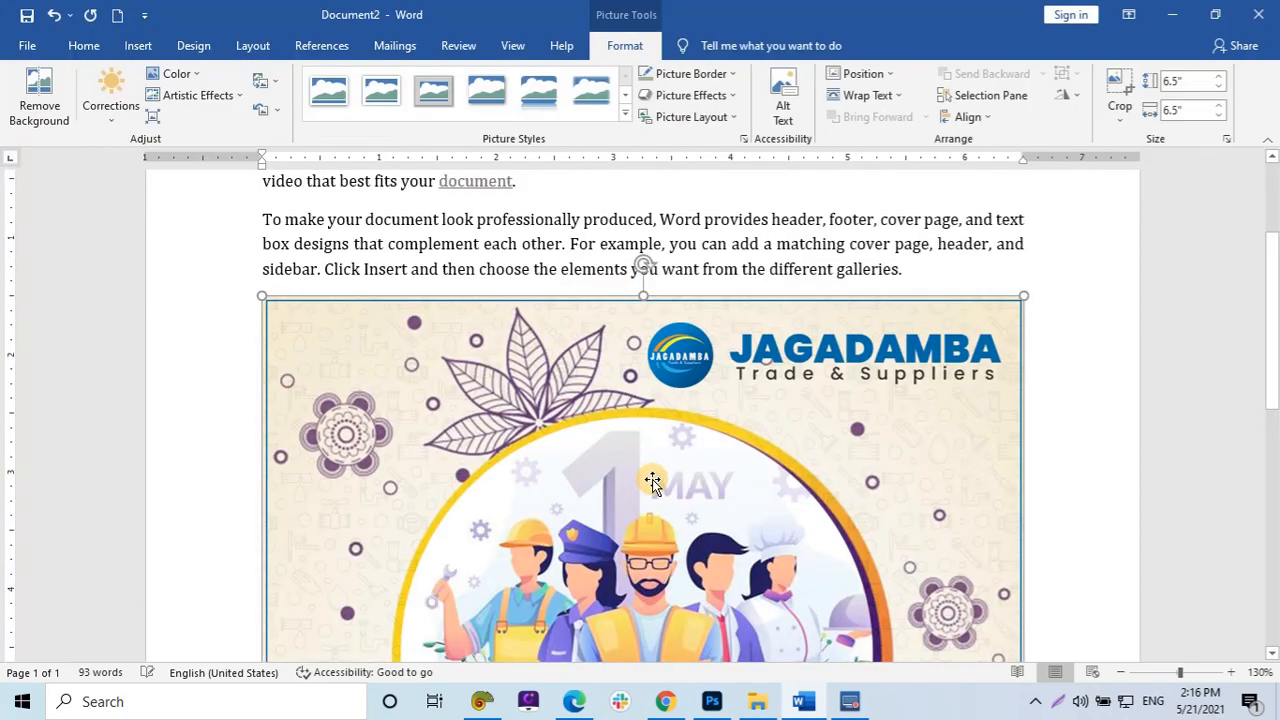
Resize the inserted picture proportionally to about 1.77 inches square.
{"action": "scroll", "coordinate": [652, 479], "scroll_direction": "down", "scroll_amount": 5}
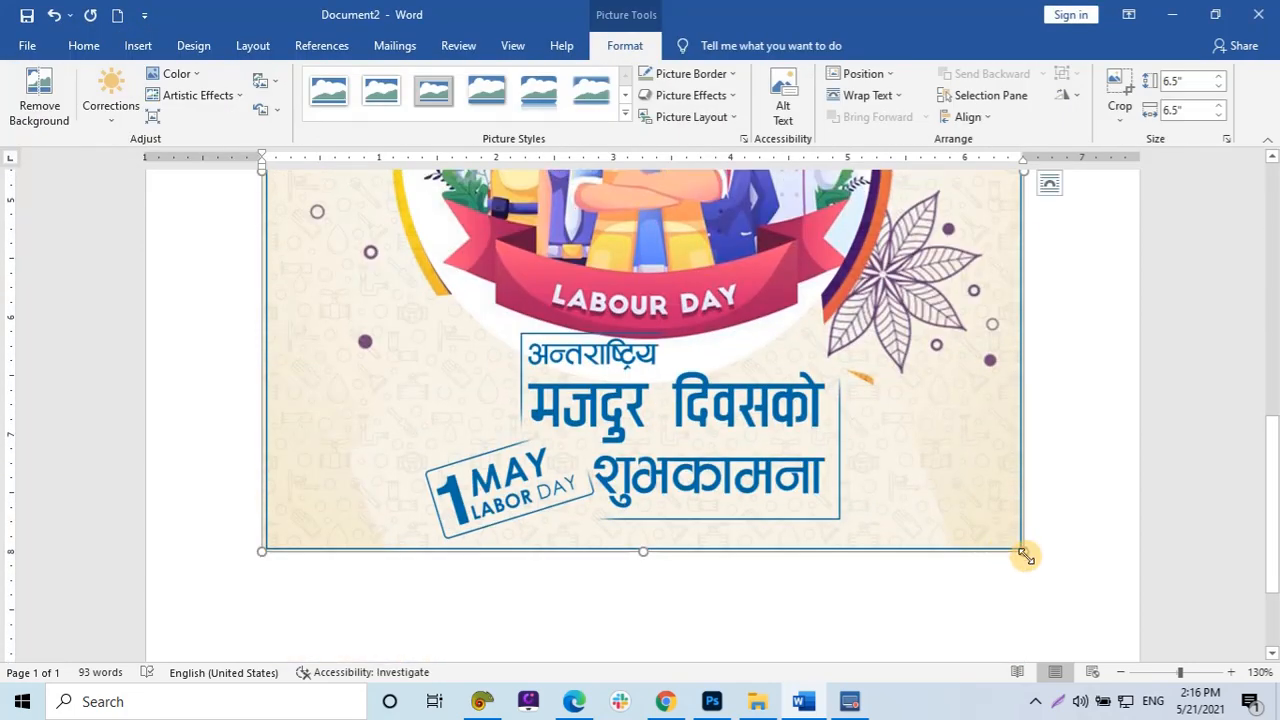
{"action": "left_click", "coordinate": [625, 329]}
{"action": "scroll", "coordinate": [625, 331], "scroll_direction": "up", "scroll_amount": 5}
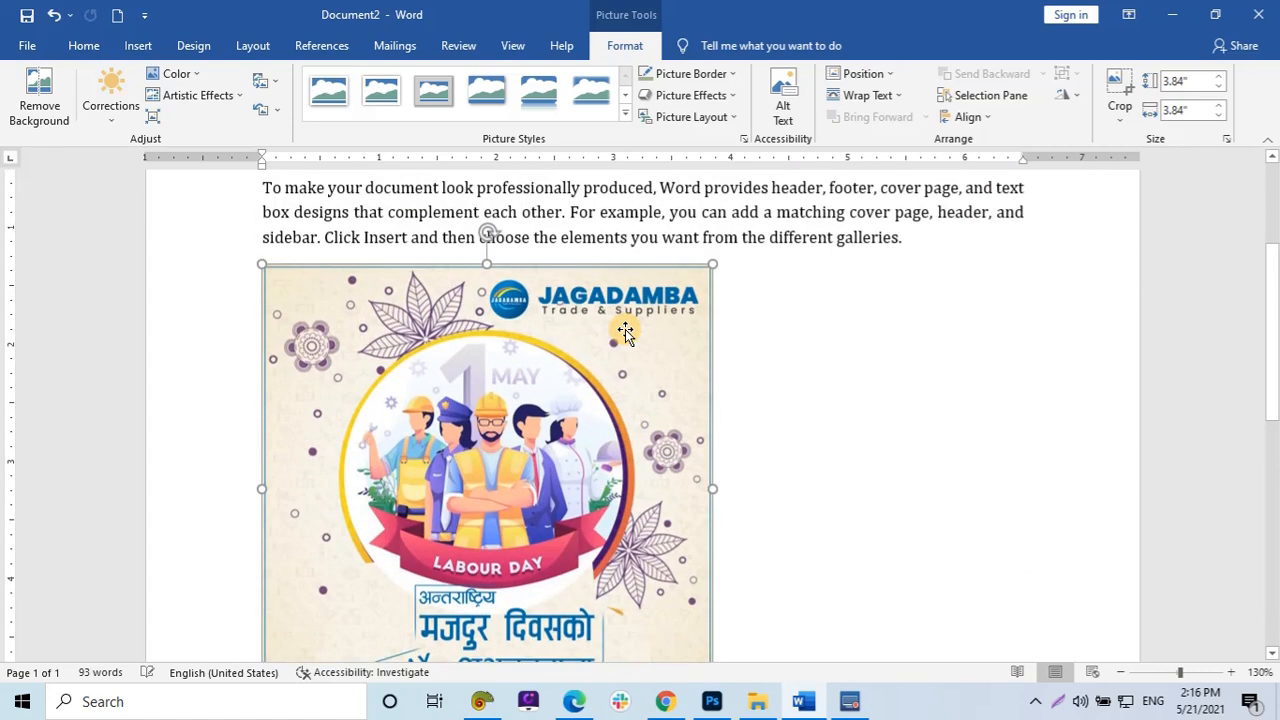
{"action": "left_click_drag", "start_coordinate": [712, 285], "coordinate": [408, 531]}
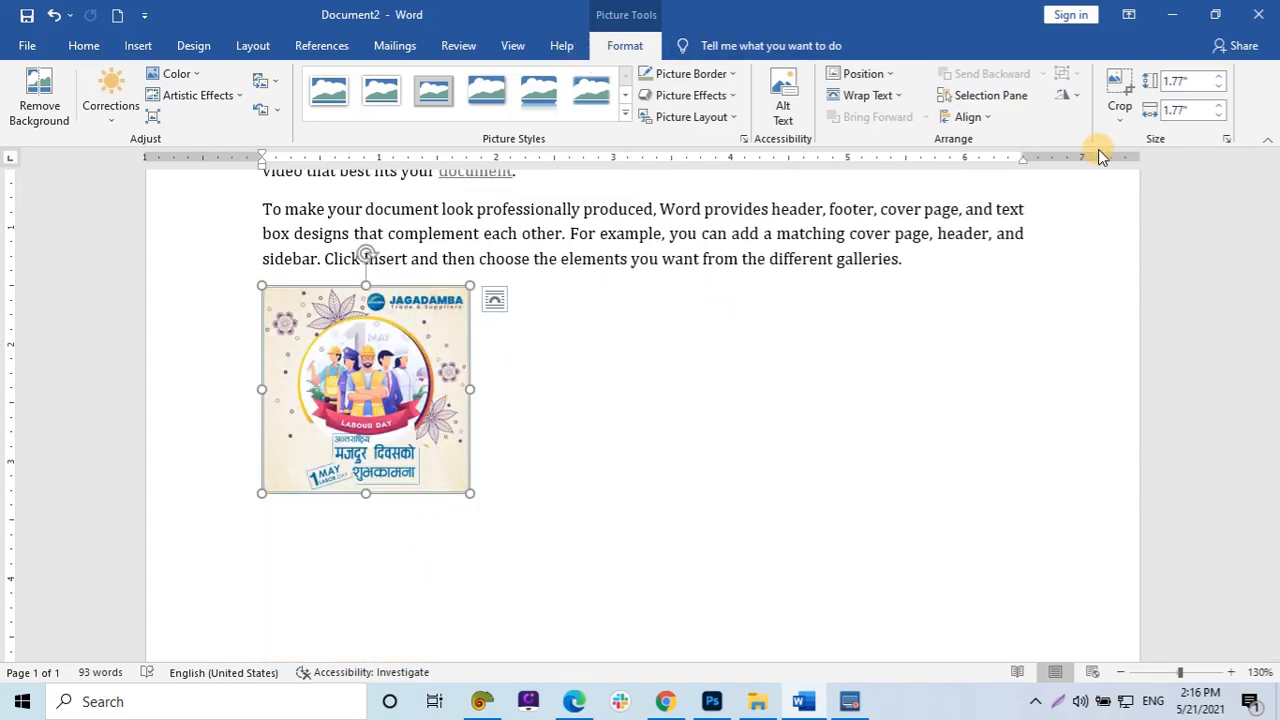
Crop the picture down to the Jagadamba logo strip at its top.
{"action": "left_click", "coordinate": [1118, 116]}
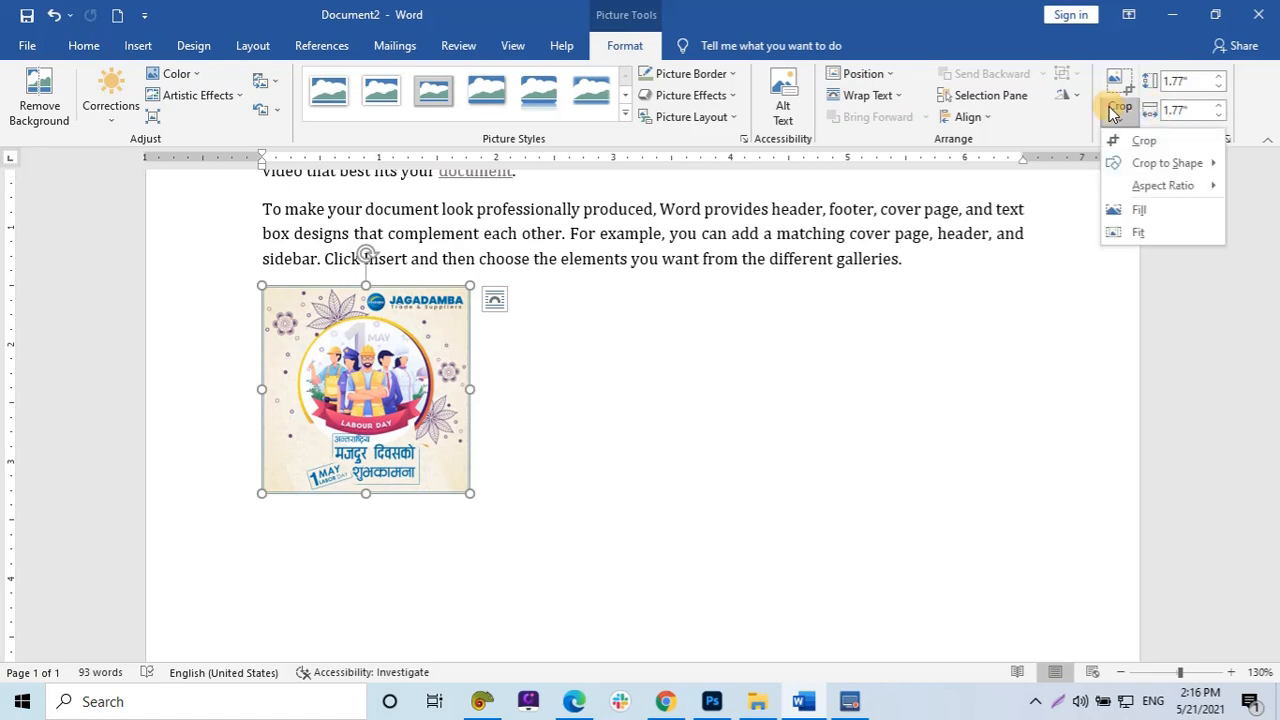
{"action": "left_click", "coordinate": [1146, 142]}
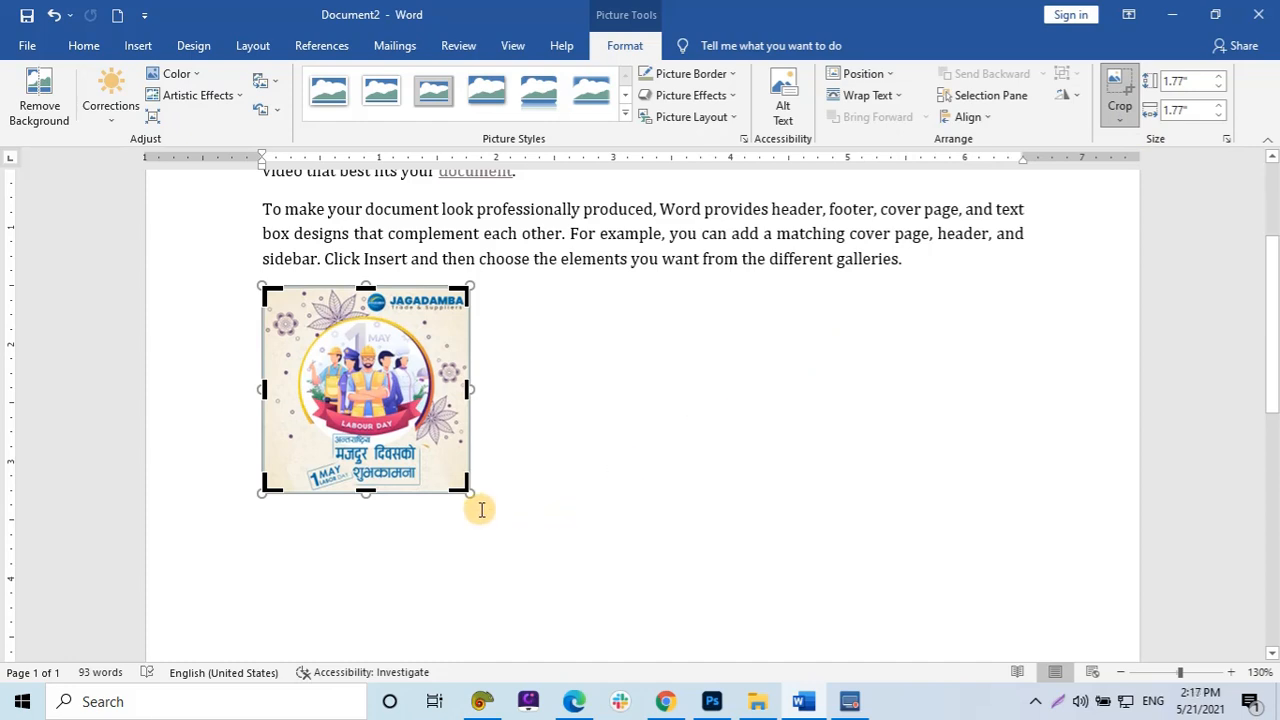
{"action": "left_click_drag", "start_coordinate": [365, 492], "coordinate": [394, 314]}
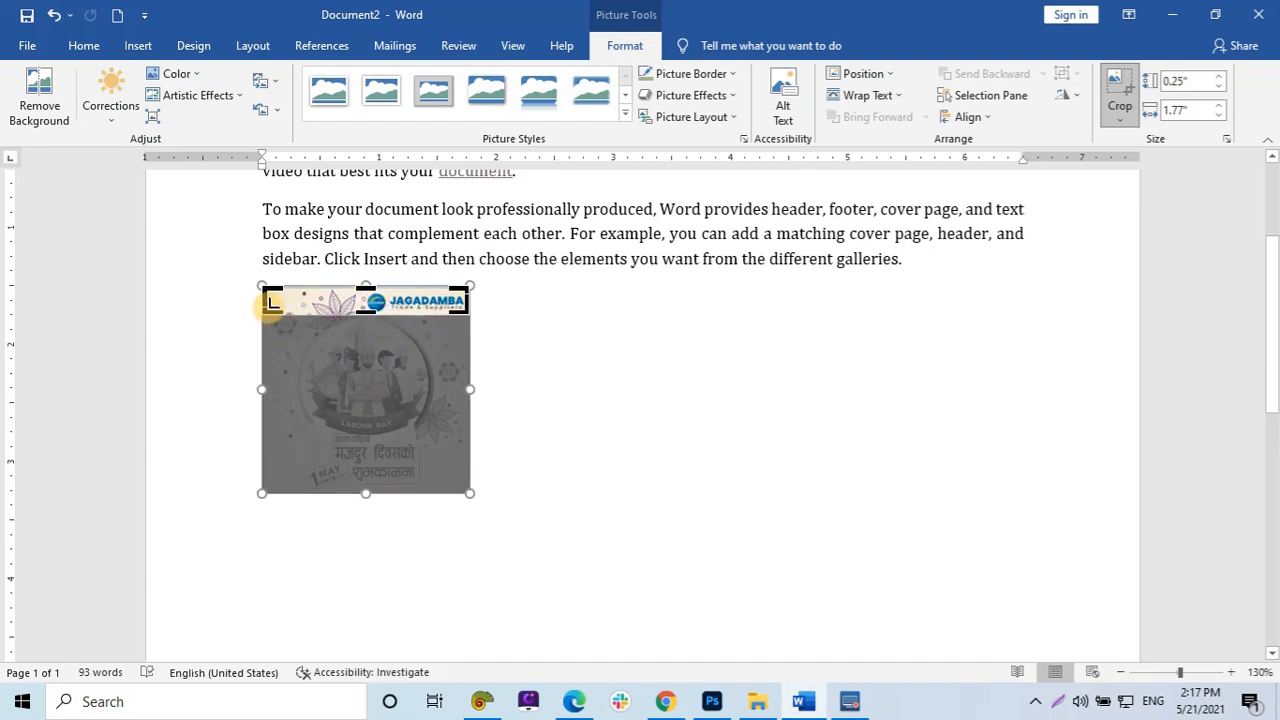
{"action": "left_click_drag", "start_coordinate": [263, 292], "coordinate": [365, 295]}
{"action": "left_click", "coordinate": [388, 315]}
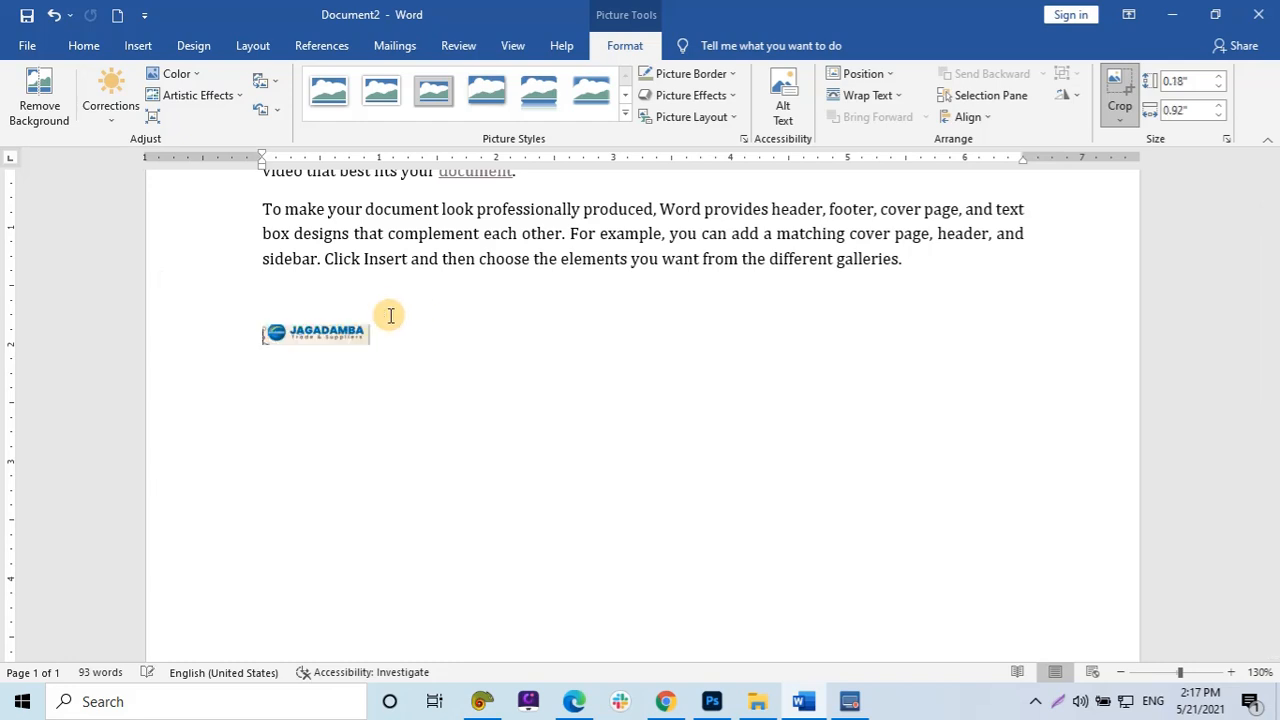
Hyperlink the cropped logo picture to the DemoCreator folder in Documents.
{"action": "left_click", "coordinate": [345, 338]}
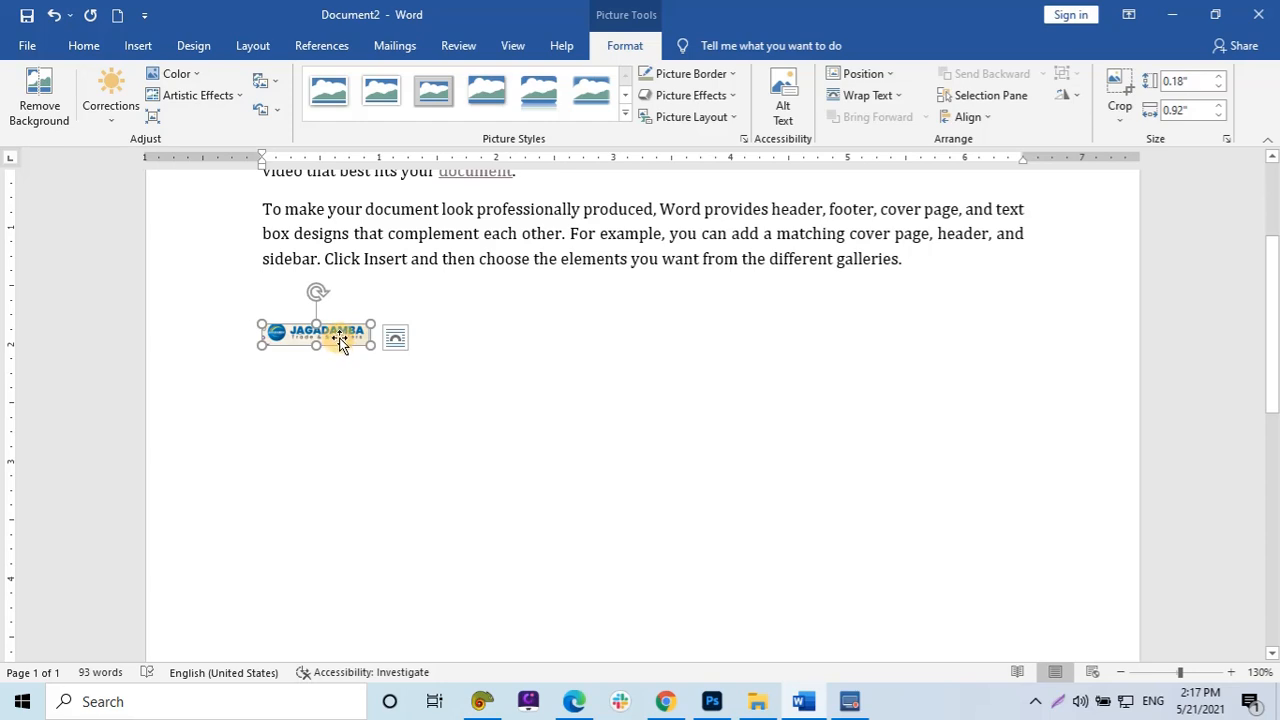
{"action": "key", "text": "ctrl+k"}
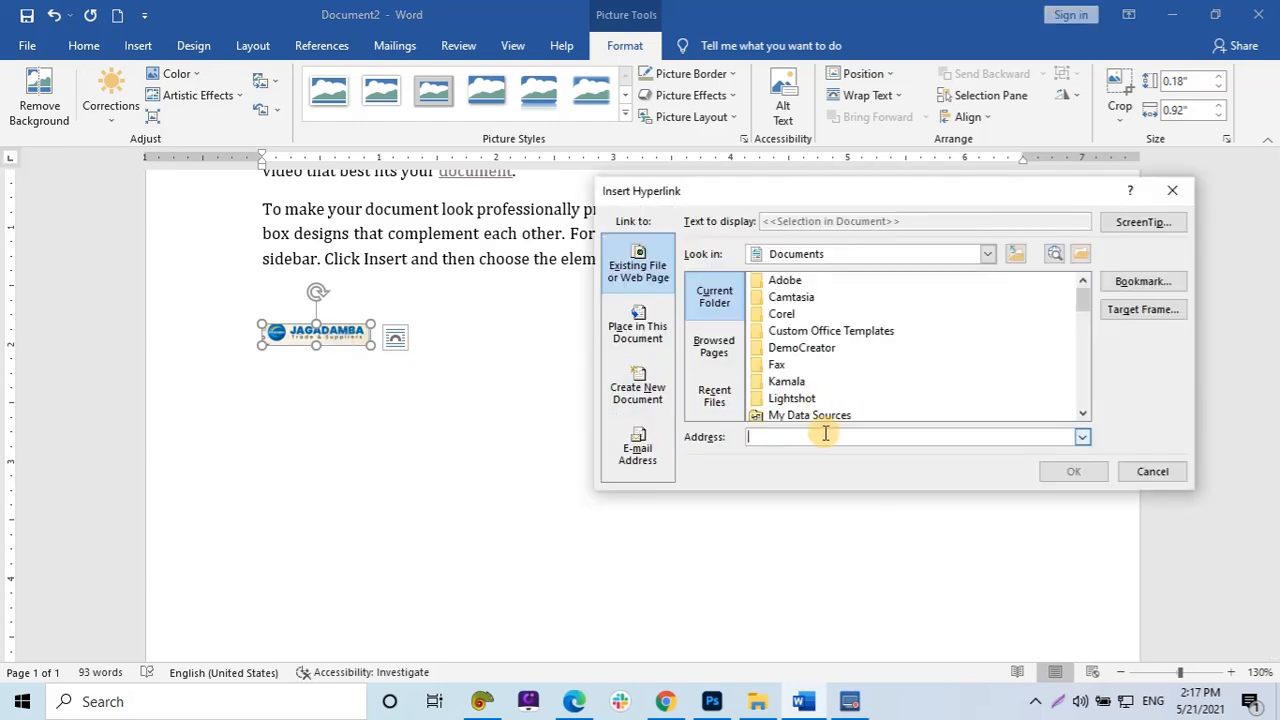
{"action": "left_click", "coordinate": [805, 397]}
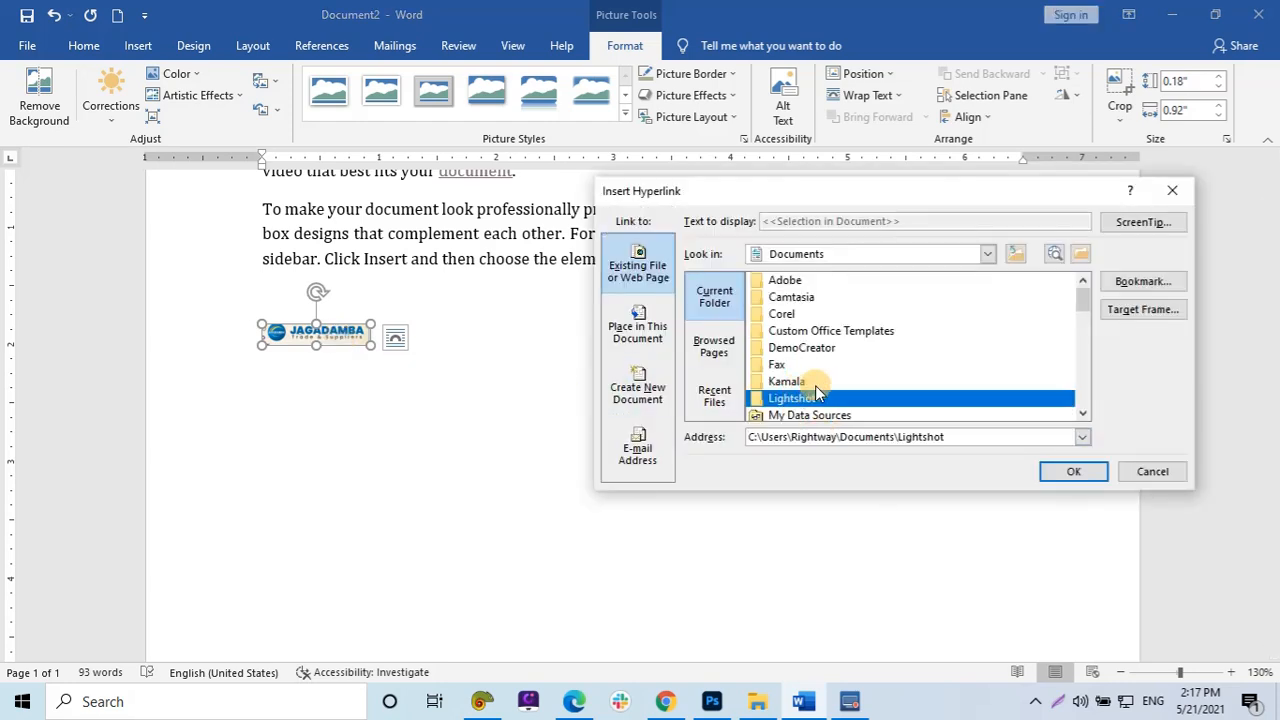
{"action": "left_click", "coordinate": [828, 350]}
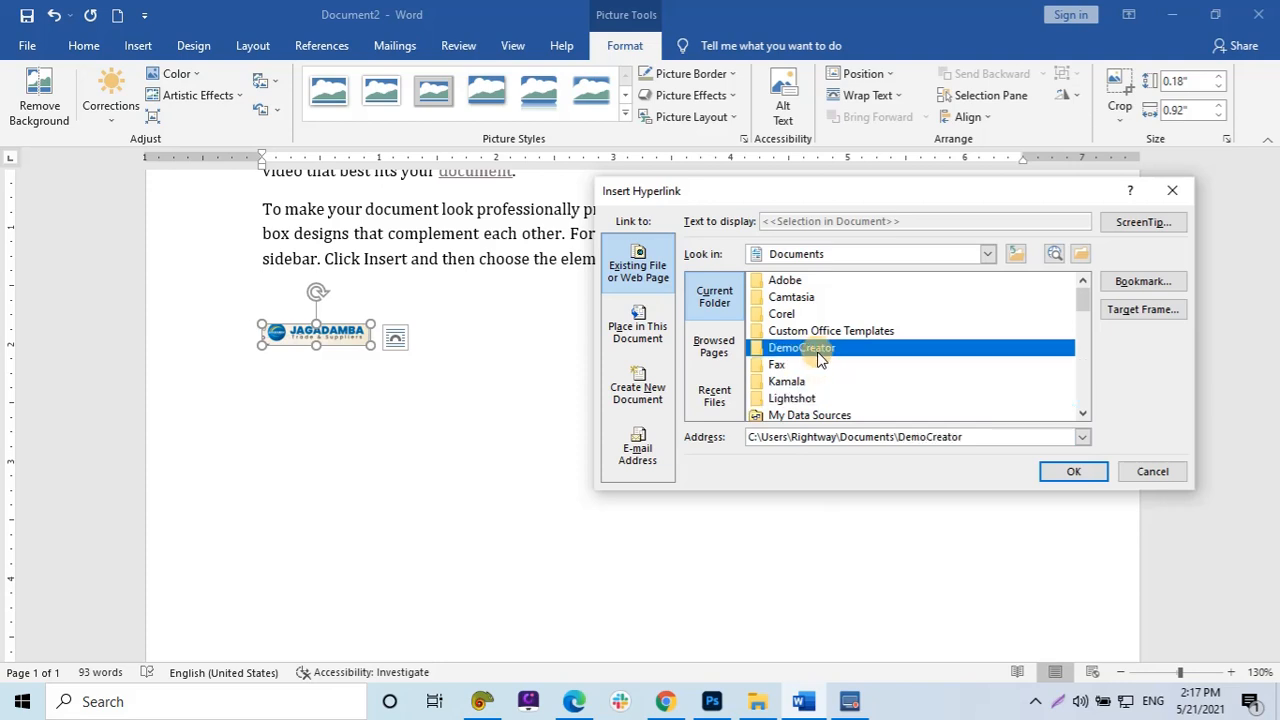
{"action": "left_click", "coordinate": [1060, 473]}
Follow the picture's hyperlink, allow it in the security notice, and close the opened DemoCreator folder window.
{"action": "left_click", "coordinate": [799, 446]}
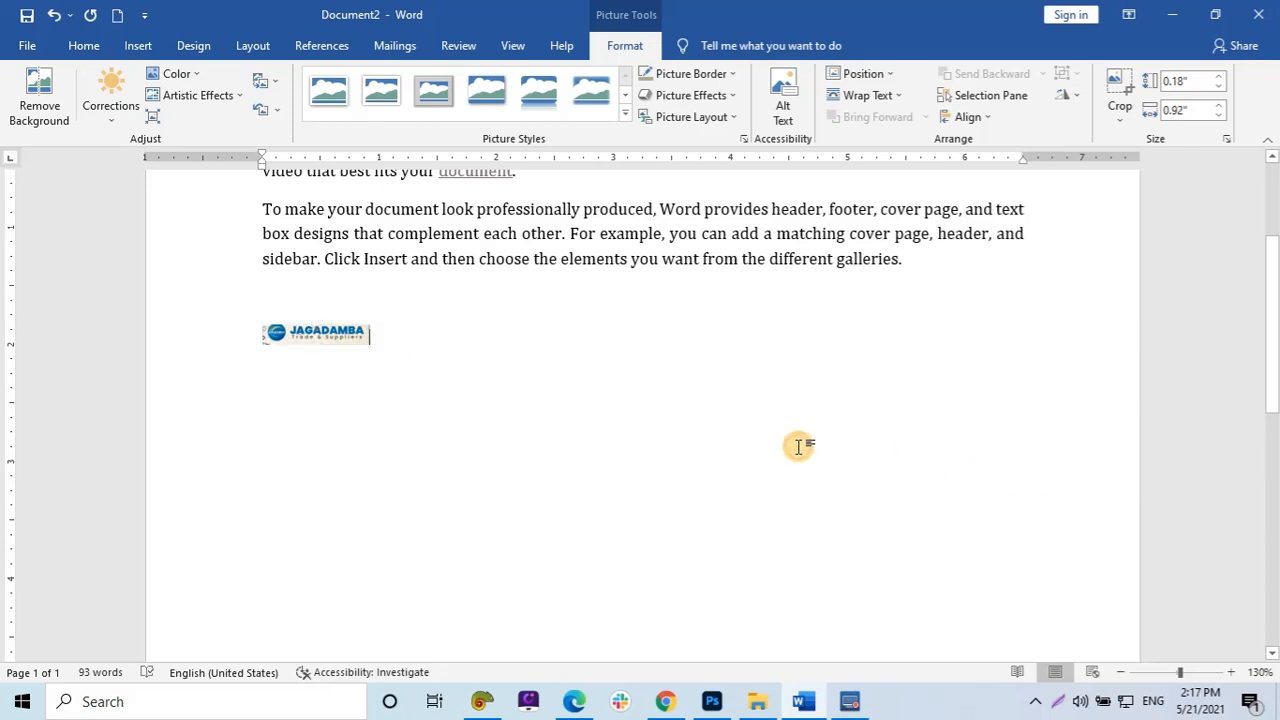
{"action": "left_click", "coordinate": [350, 345], "text": "ctrl"}
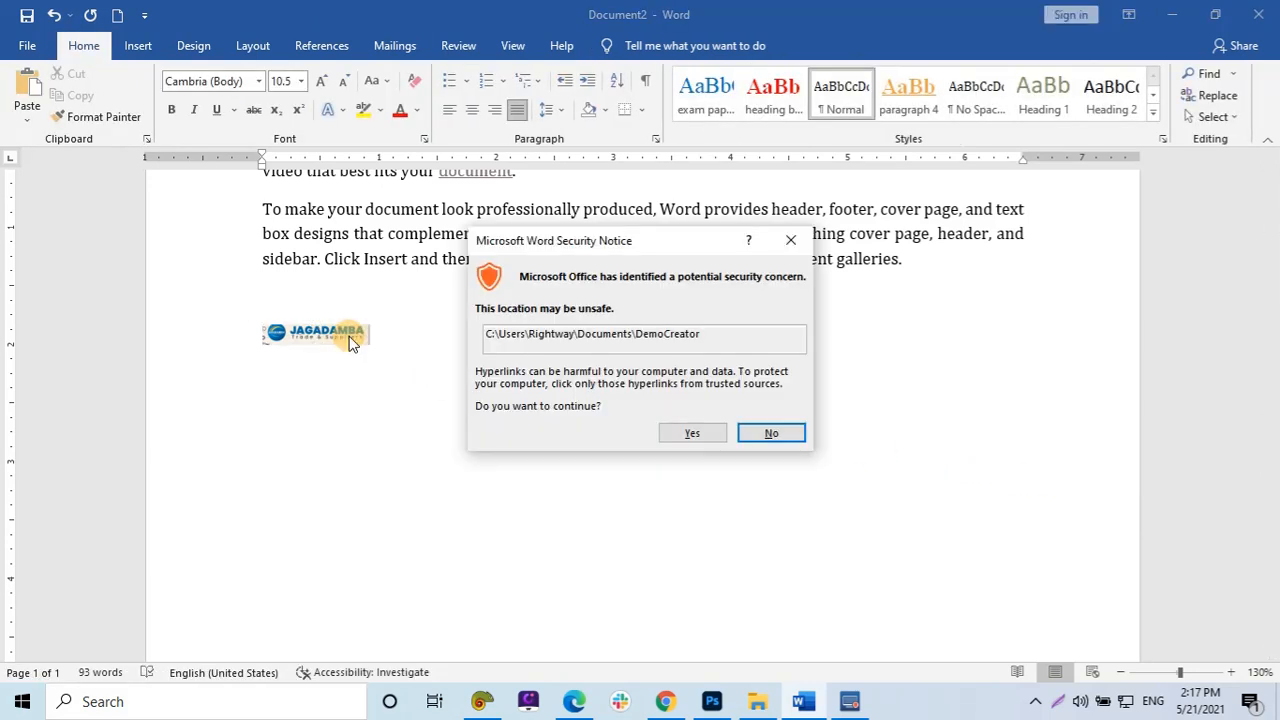
{"action": "left_click", "coordinate": [676, 437]}
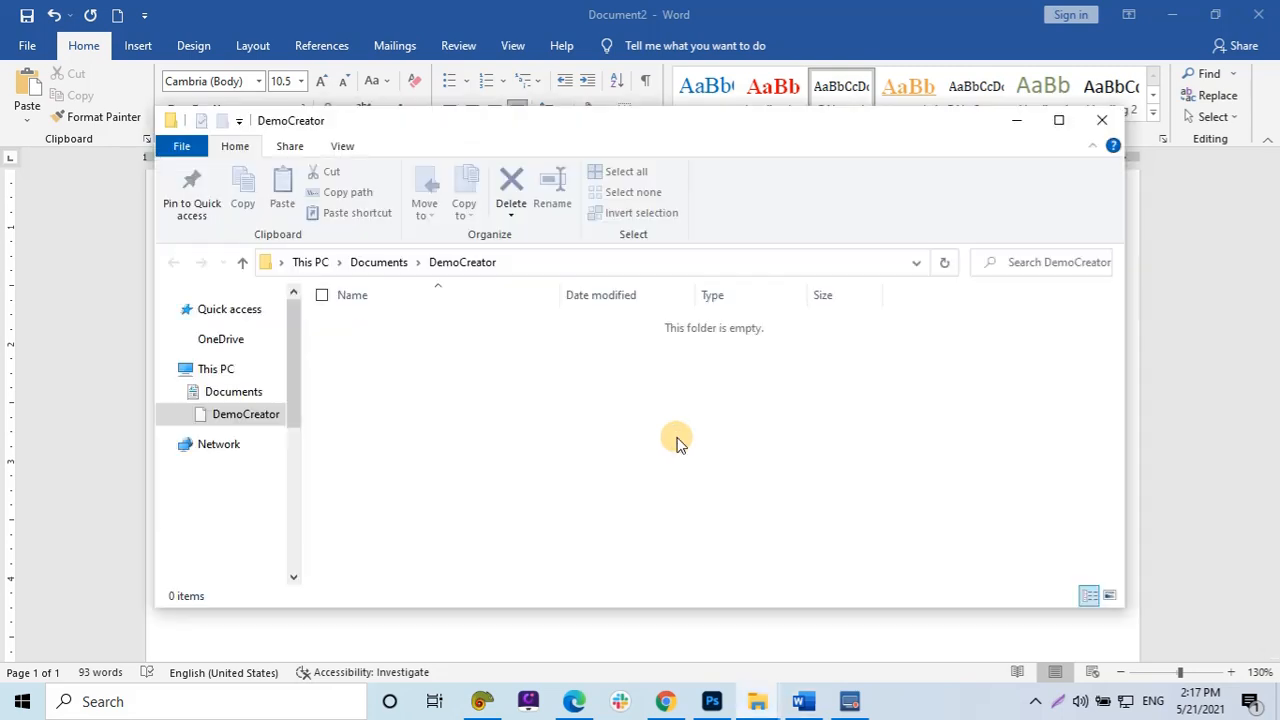
{"action": "left_click", "coordinate": [1102, 120]}
Remove the hyperlink from the logo picture.
{"action": "left_click", "coordinate": [362, 344]}
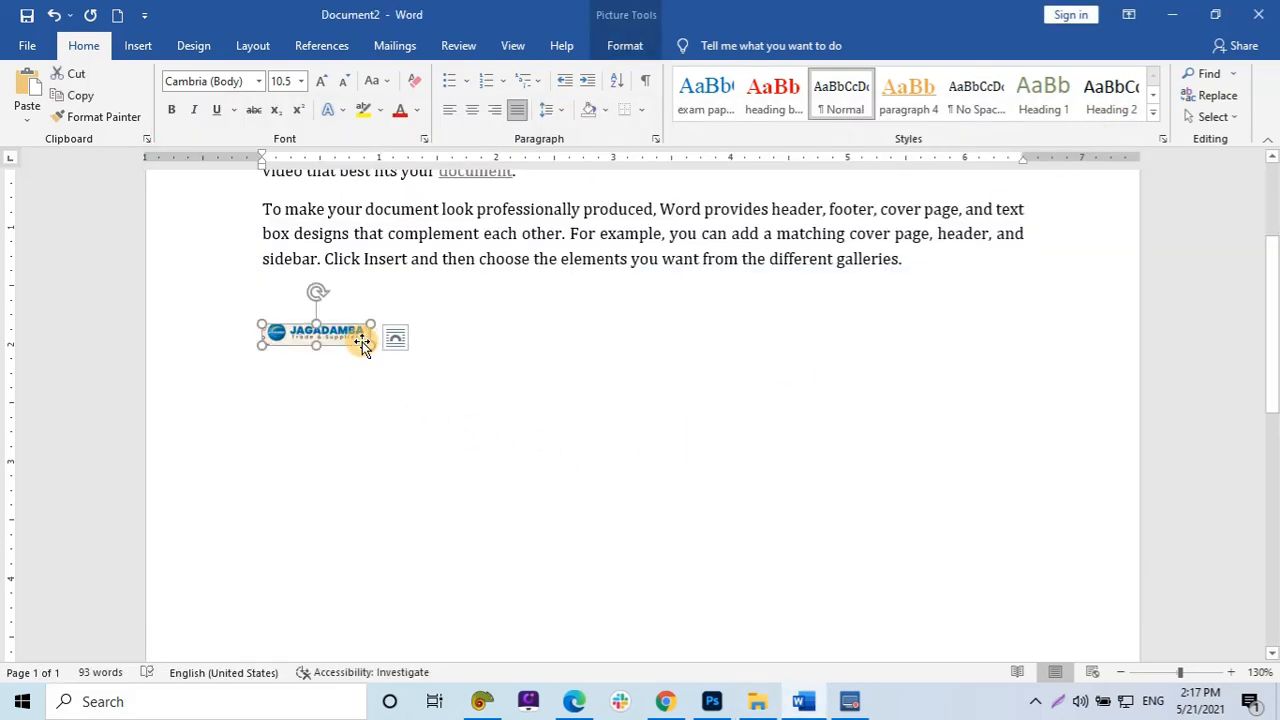
{"action": "right_click", "coordinate": [362, 344]}
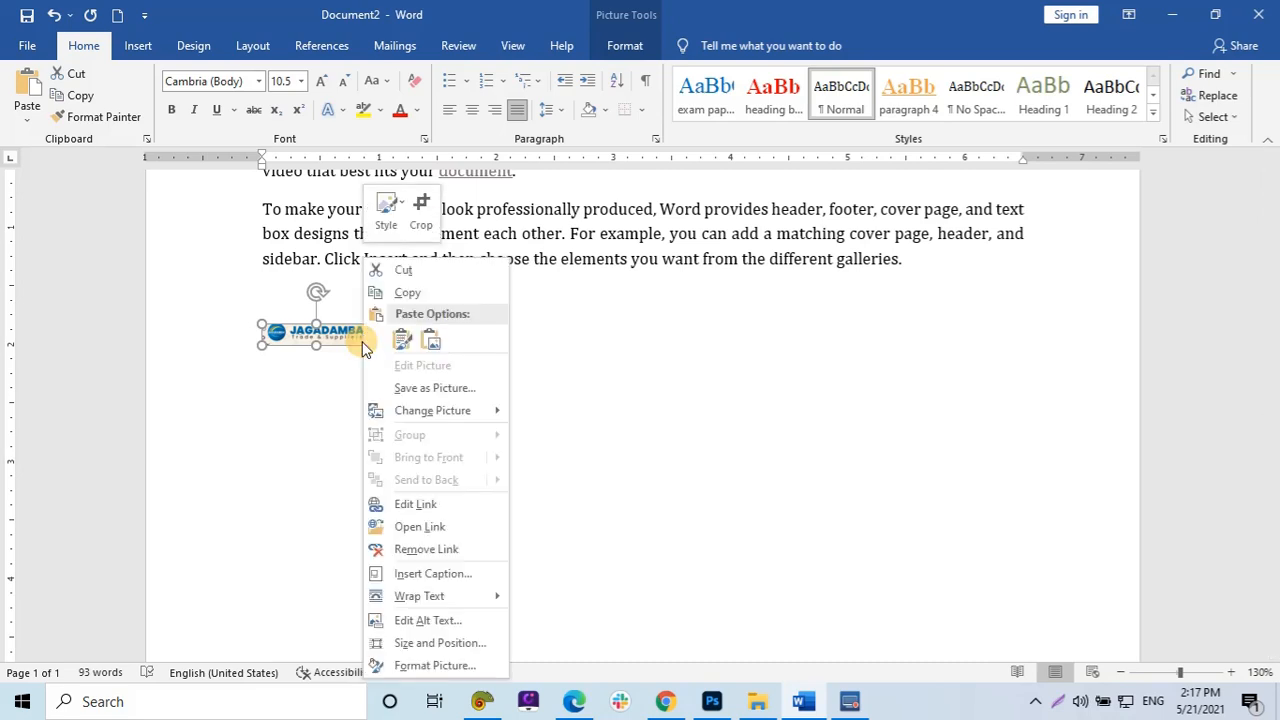
{"action": "left_click", "coordinate": [428, 549]}
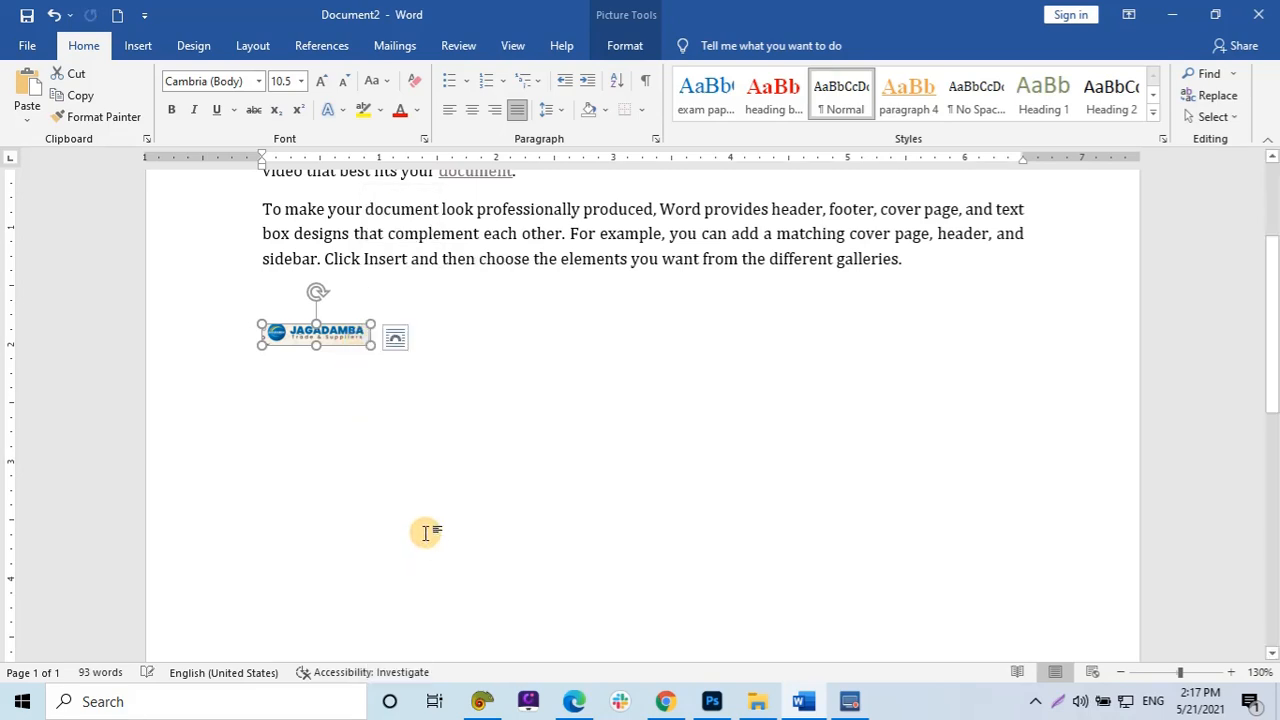
Select the logo picture and delete it.
{"action": "left_click", "coordinate": [323, 351]}
{"action": "left_click", "coordinate": [323, 337]}
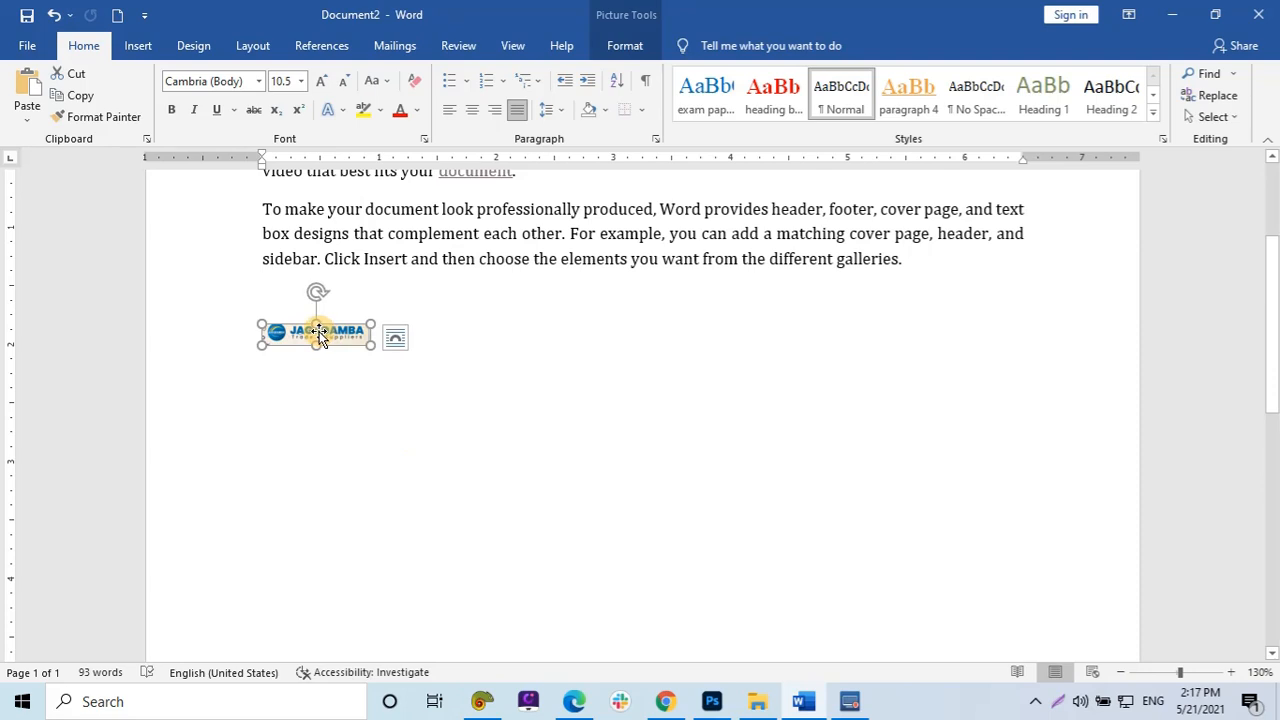
{"action": "key", "text": "Delete"}
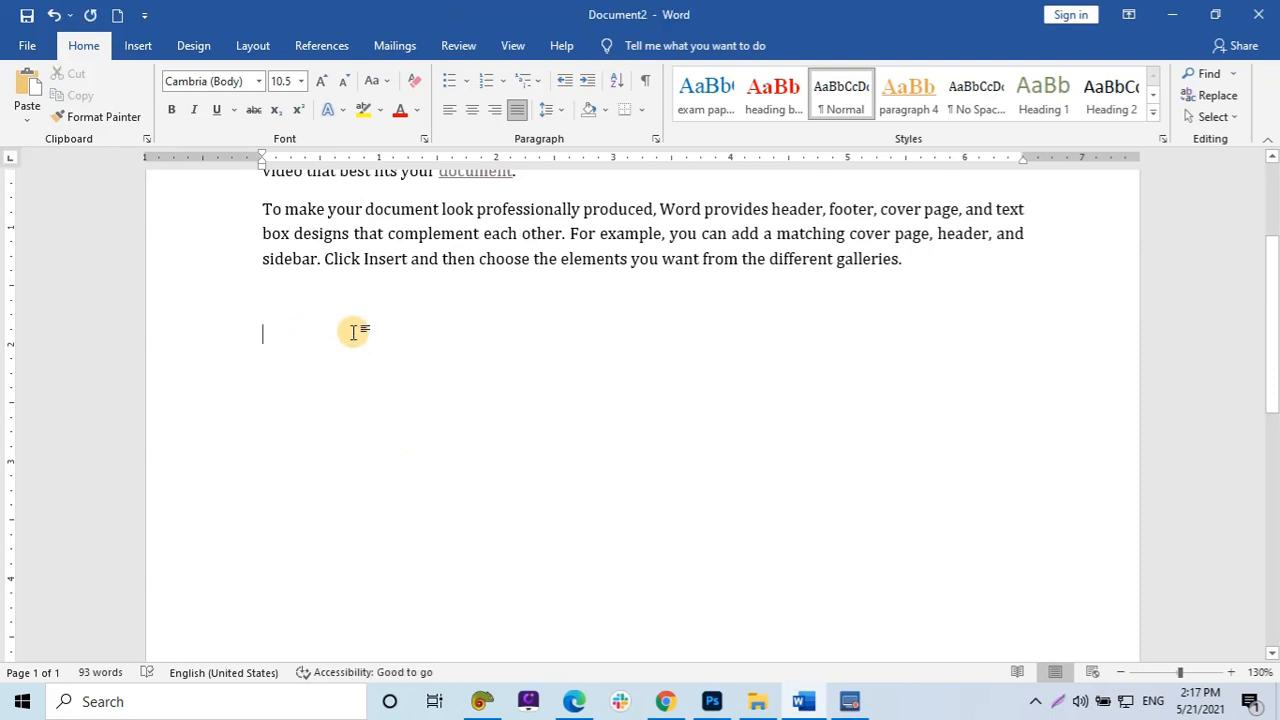
Select all the document content and delete it.
{"action": "left_click", "coordinate": [138, 47]}
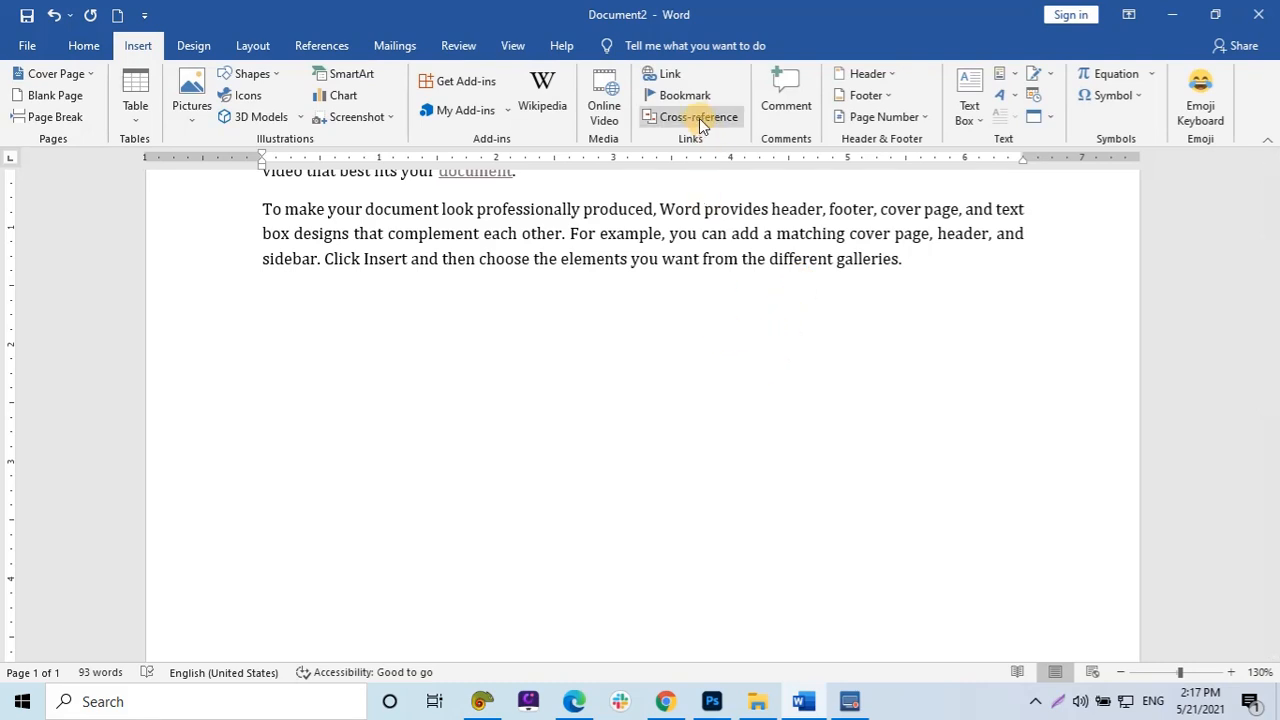
{"action": "scroll", "coordinate": [600, 440], "scroll_direction": "up", "scroll_amount": 3}
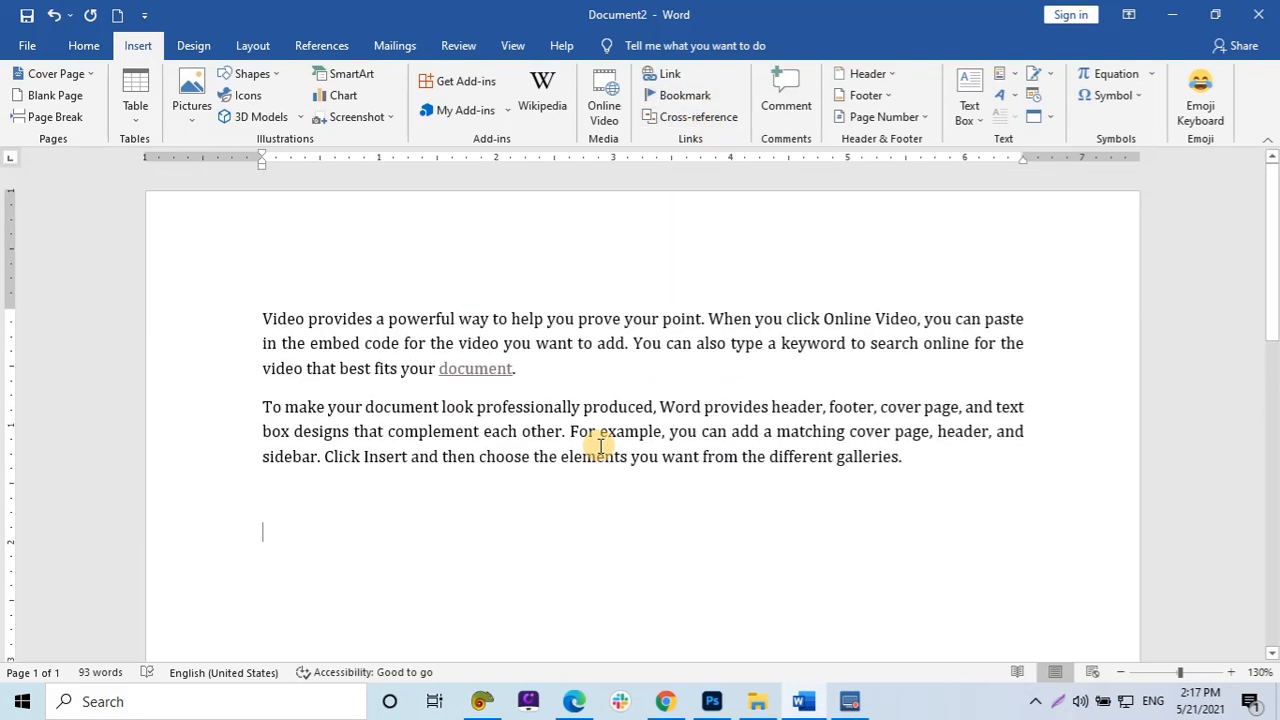
{"action": "key", "text": "ctrl+a"}
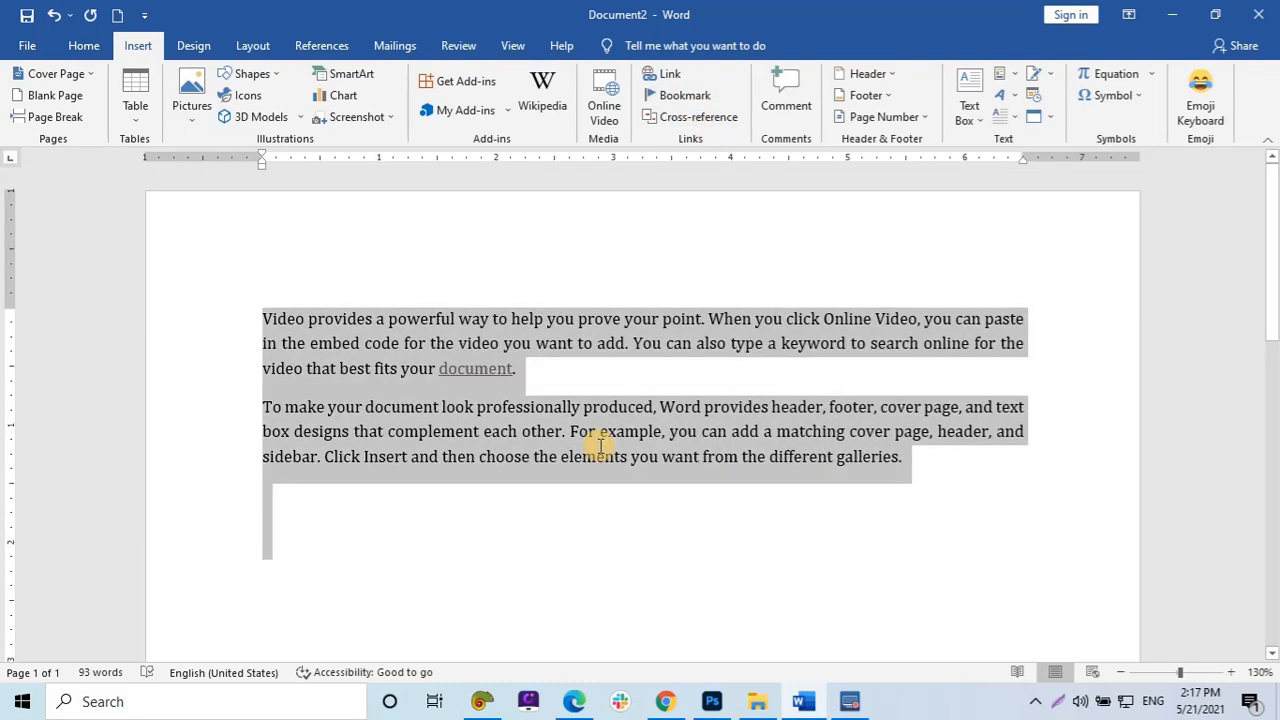
{"action": "key", "text": "Delete"}
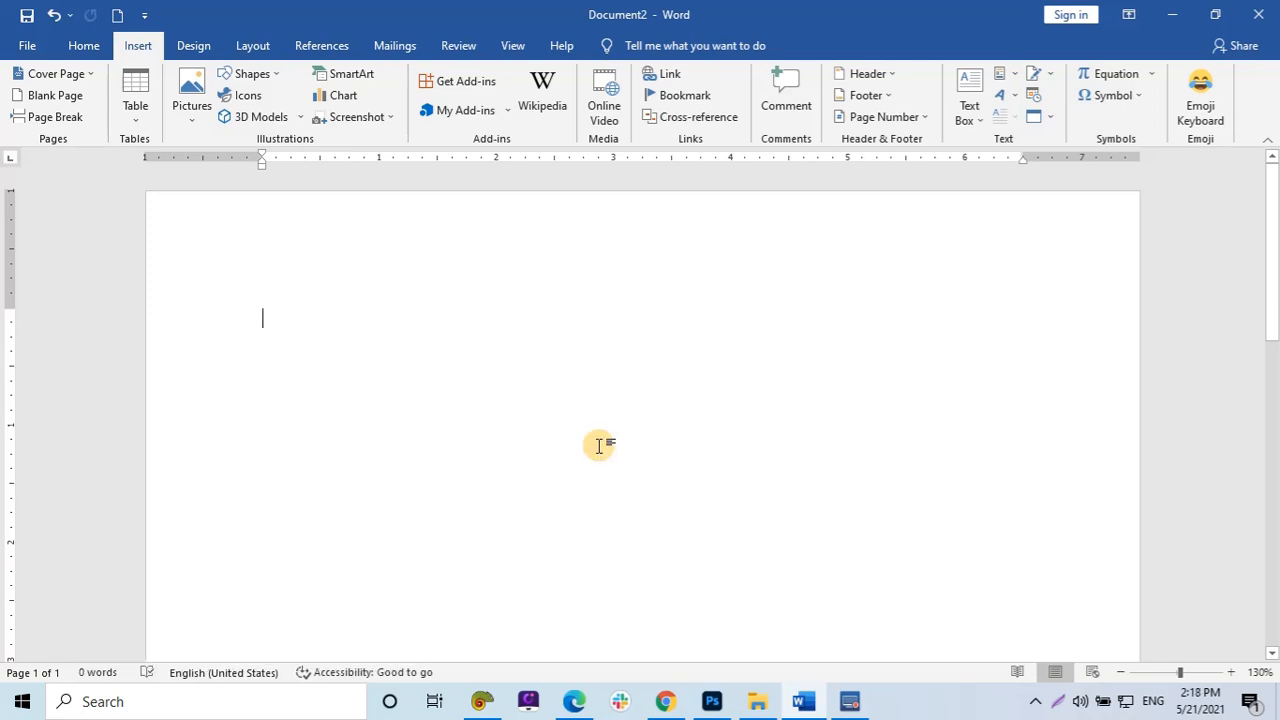
Generate sample paragraphs by entering =rand() in the empty document.
{"action": "type", "text": "=rand"}
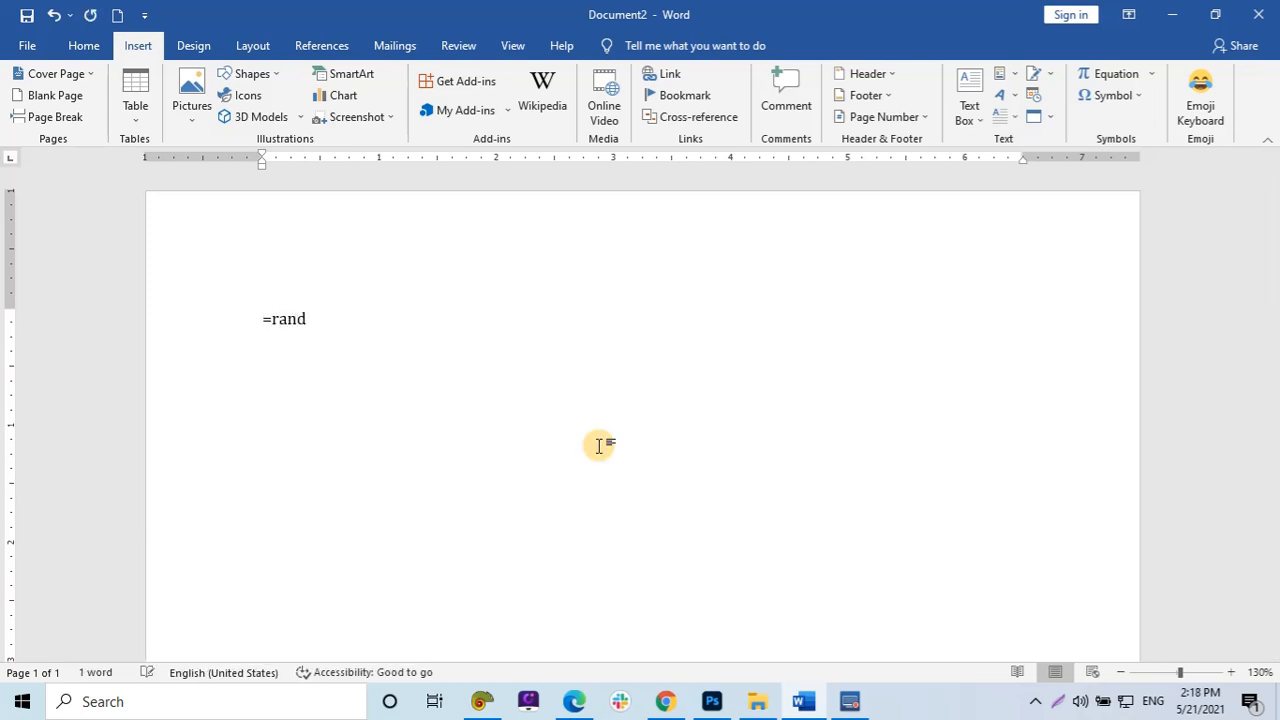
{"action": "type", "text": "("}
{"action": "key", "text": "Return"}
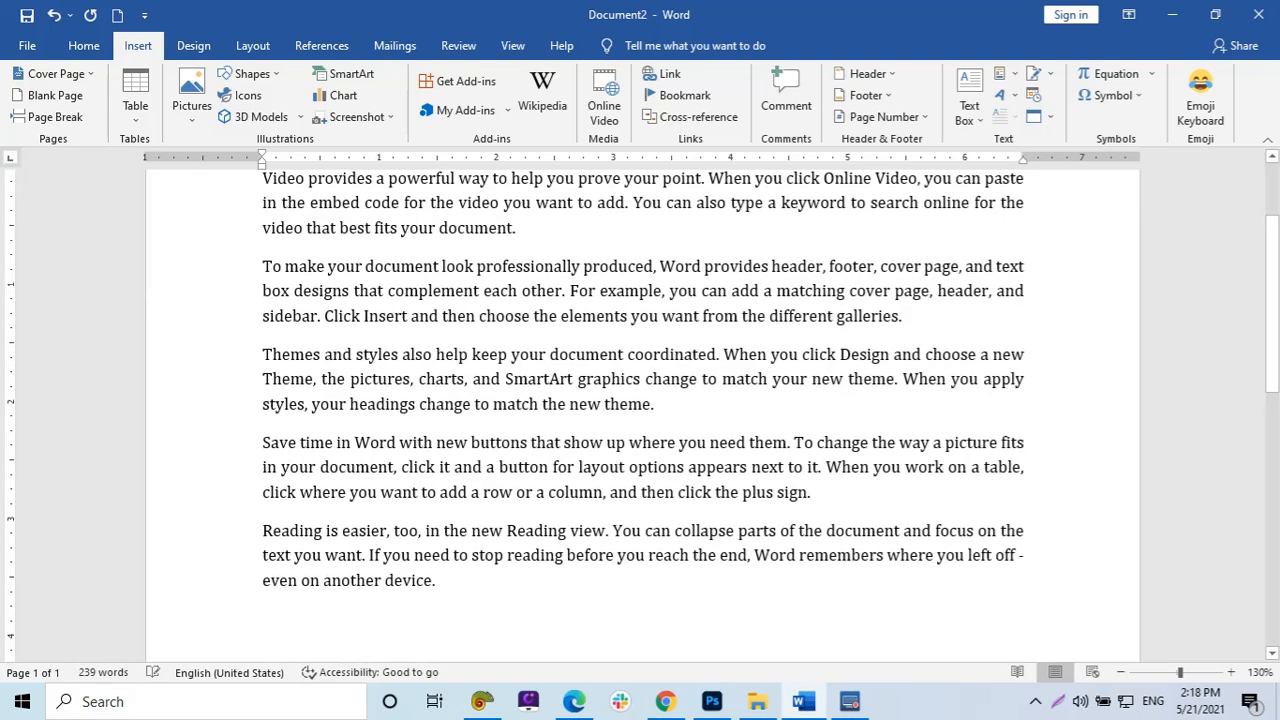
Select all the sample text and left-align it.
{"action": "key", "text": "ctrl+a"}
{"action": "key", "text": "ctrl+l"}
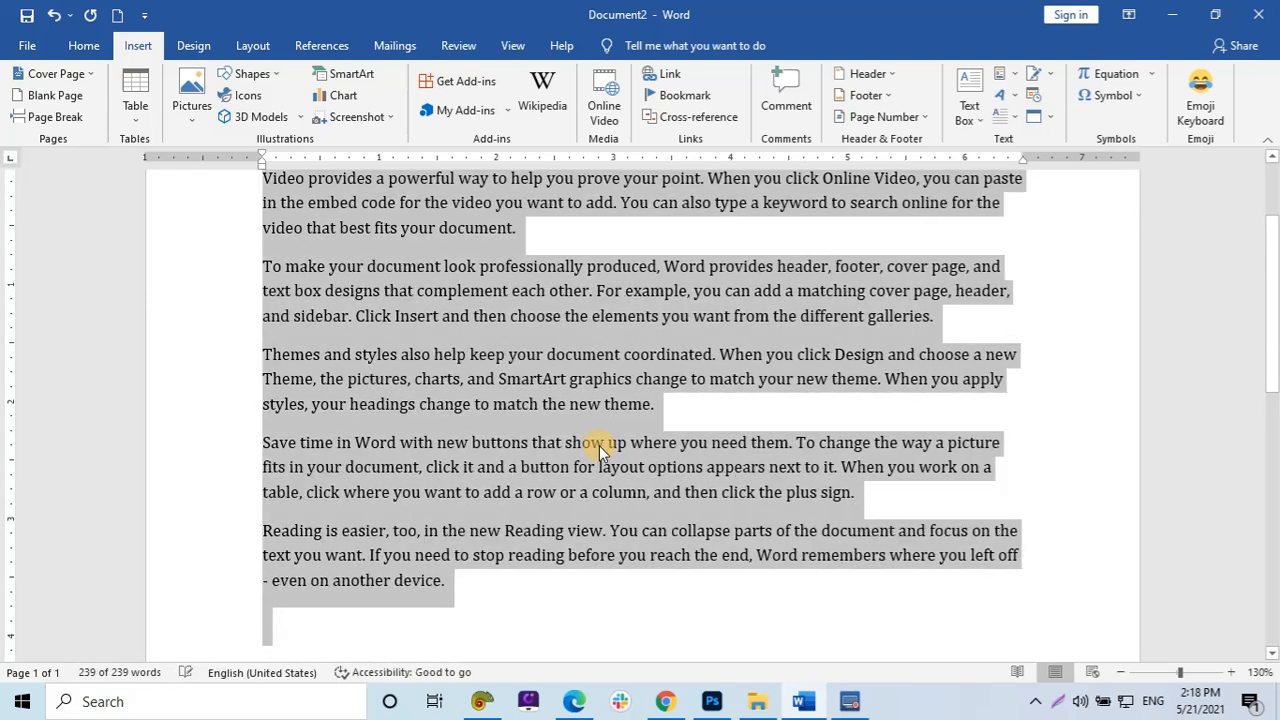
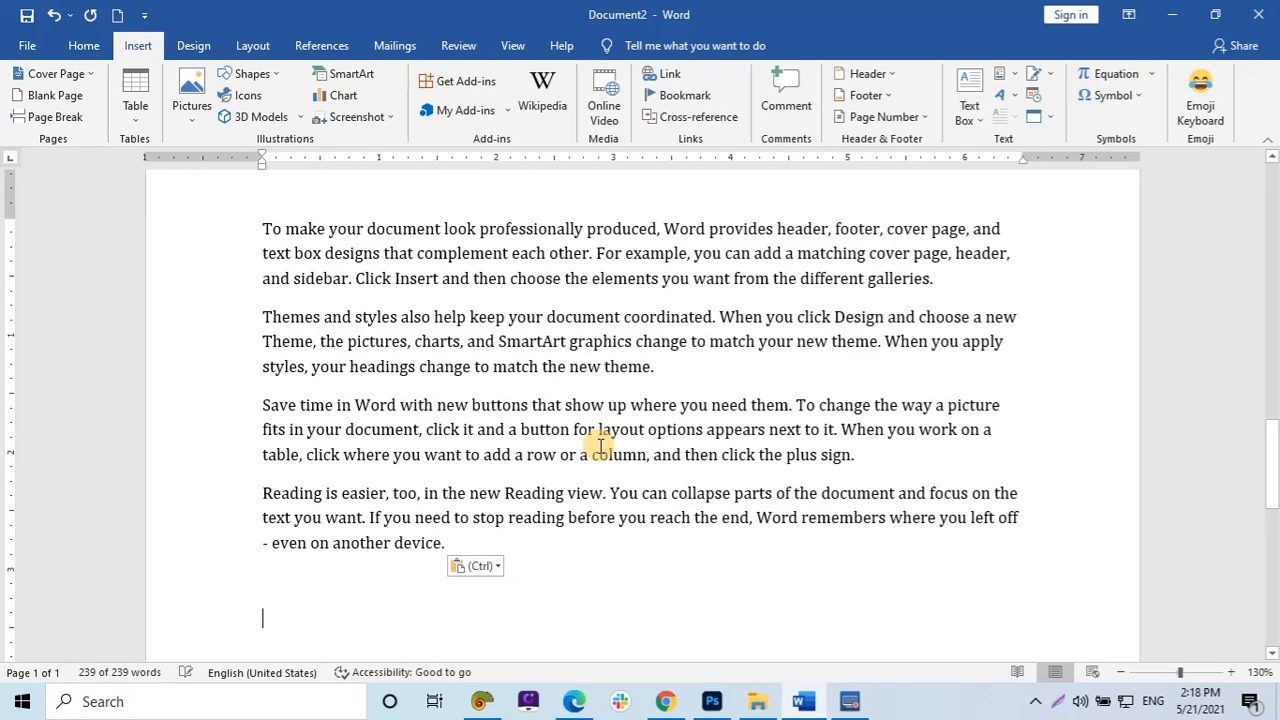
Copy all the sample text and paste it repeatedly to lengthen the document.
{"action": "key", "text": "ctrl+a"}
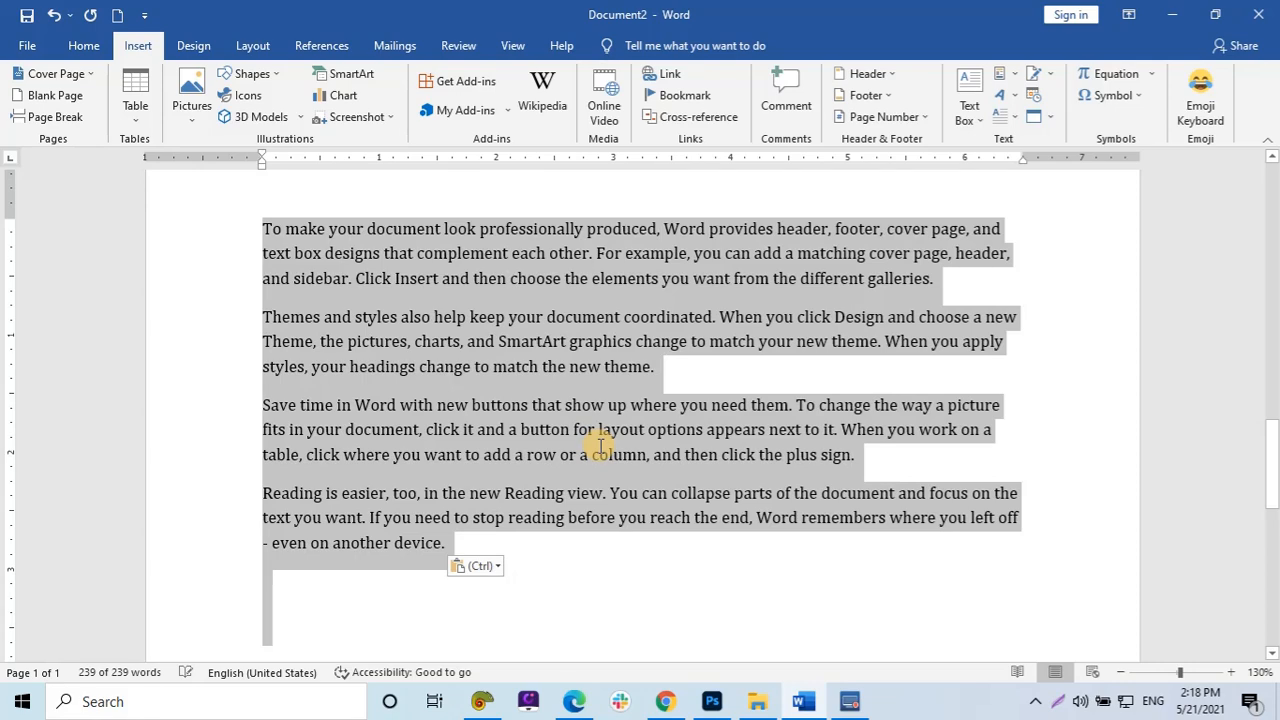
{"action": "key", "text": "ctrl+c"}
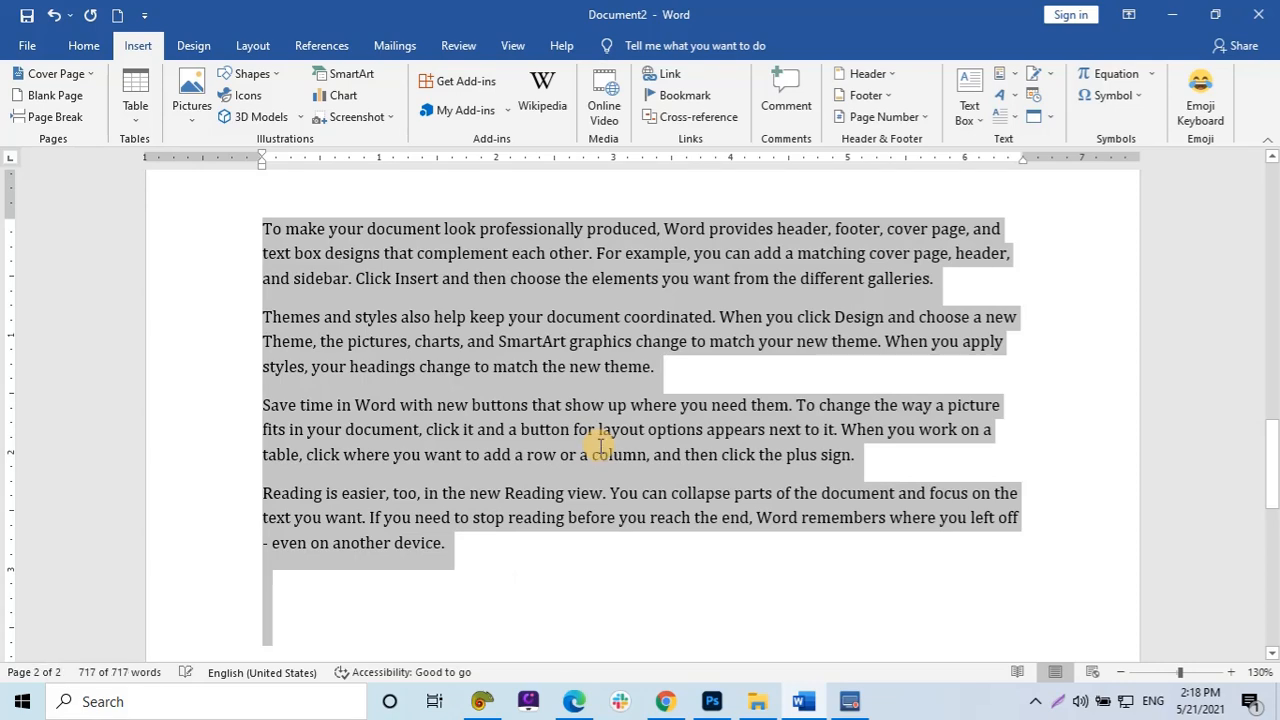
{"action": "key", "text": "ctrl+v"}
{"action": "key", "text": "ctrl+v"}
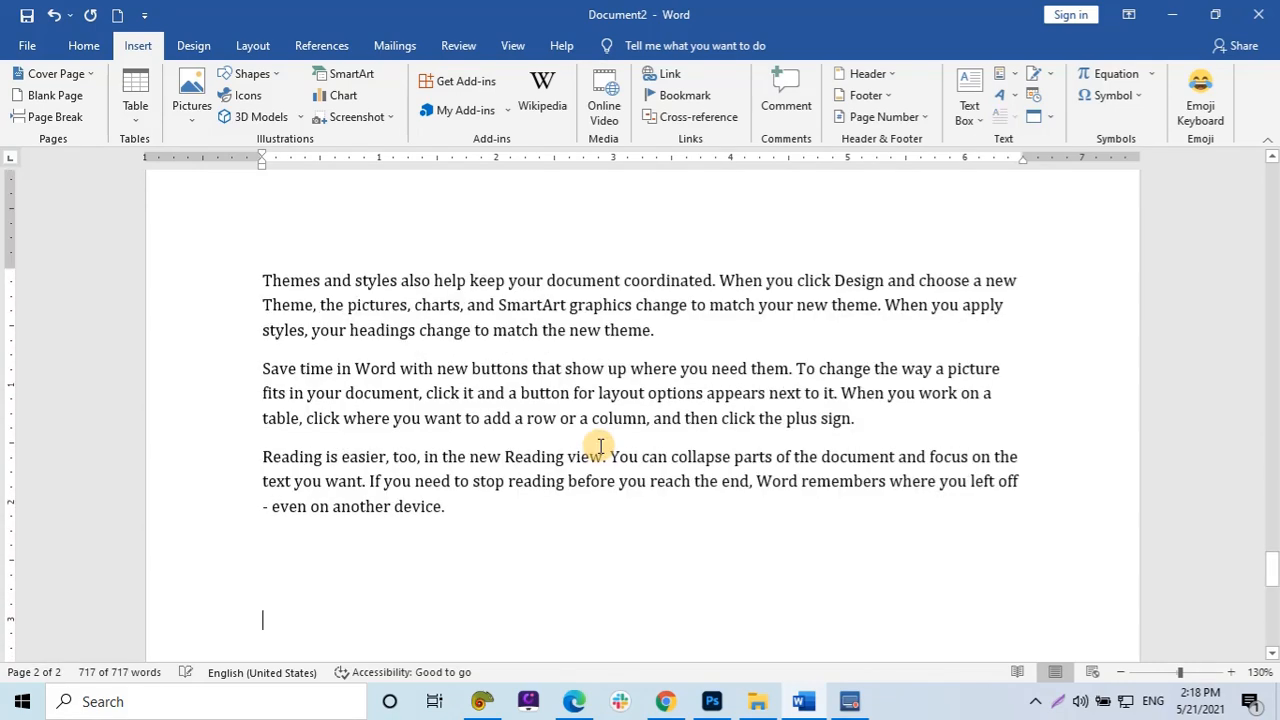
{"action": "key", "text": "ctrl+v"}
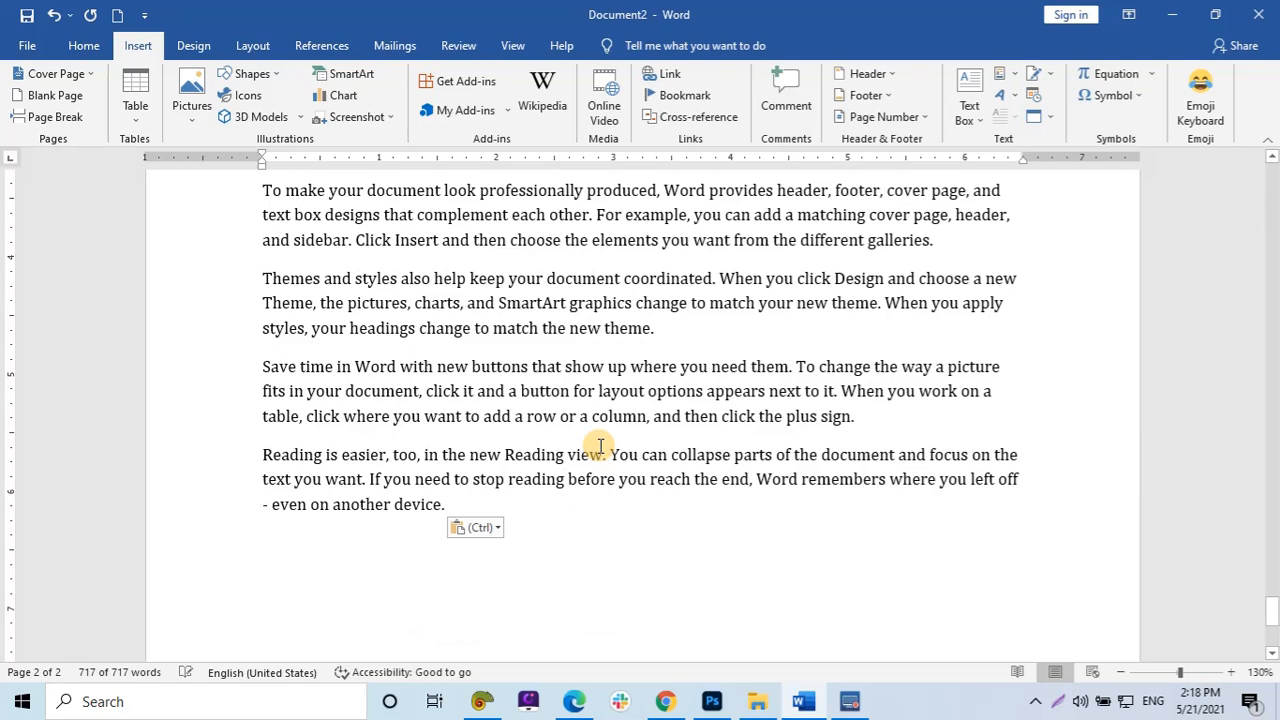
Select all the document text and justify it.
{"action": "key", "text": "ctrl+Home"}
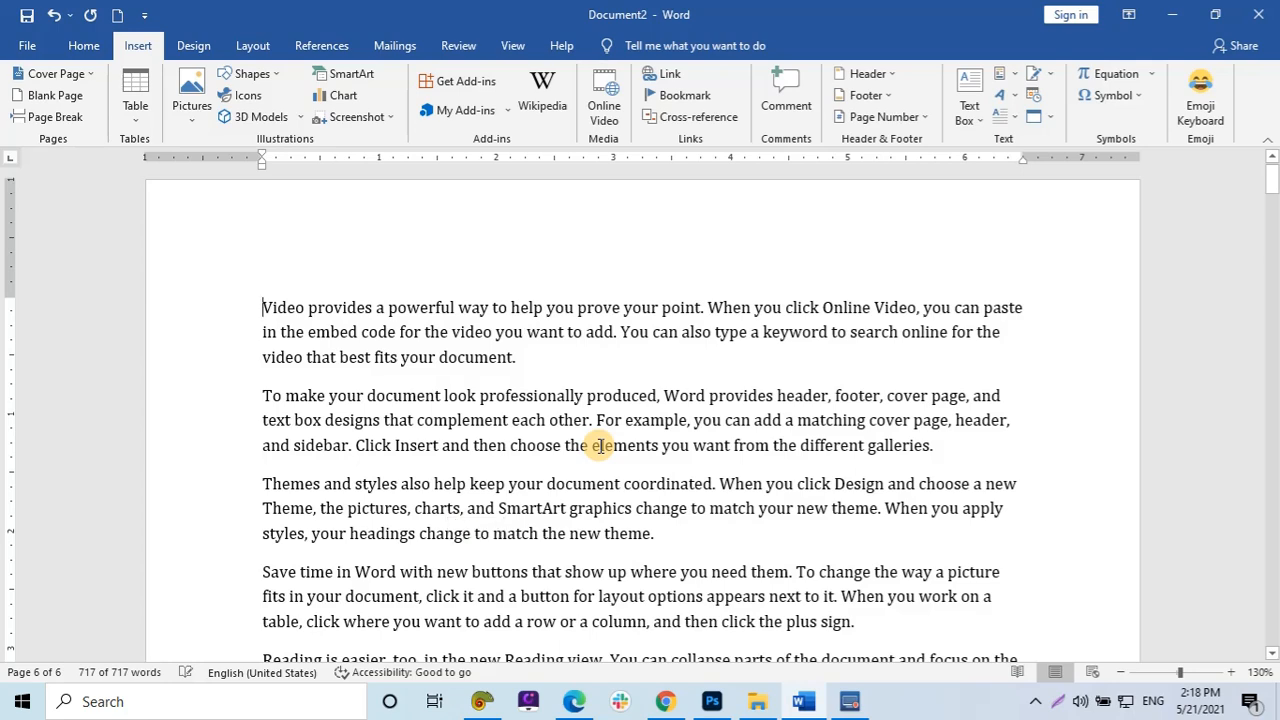
{"action": "key", "text": "ctrl+a"}
{"action": "key", "text": "ctrl+j"}
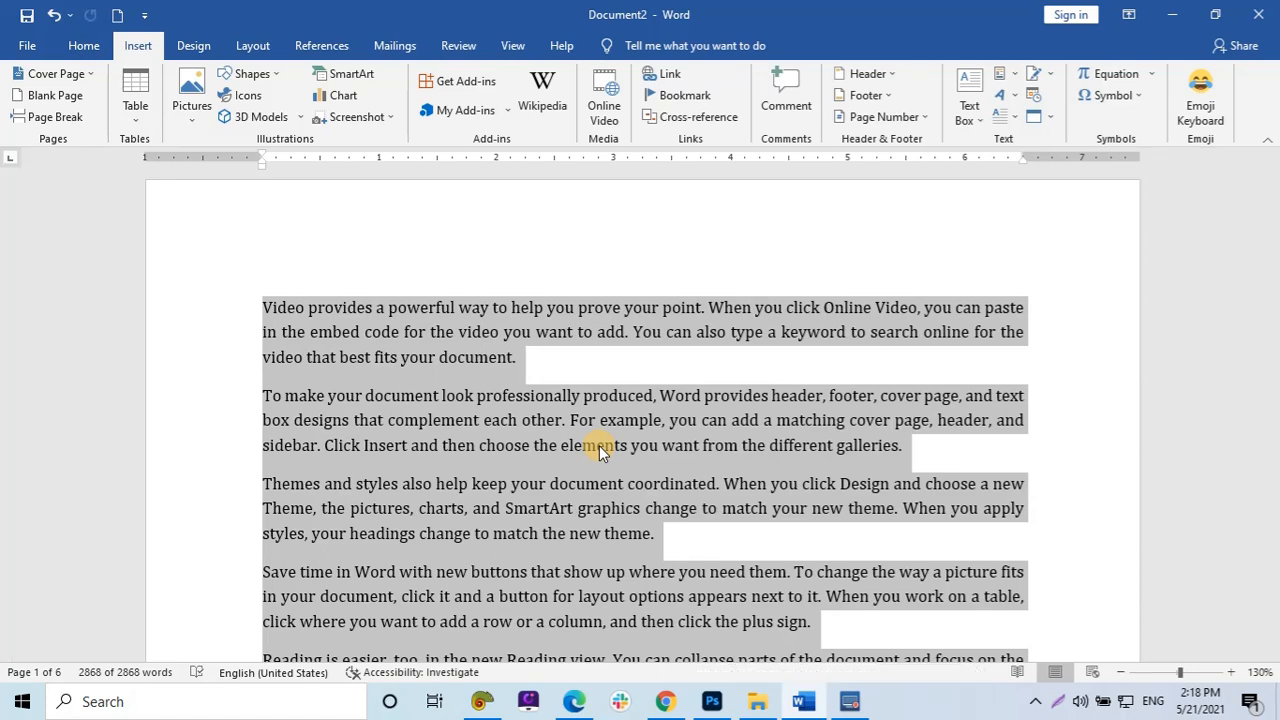
Bookmark the word 'document' ending the first 'Video provides' paragraph under the name Document.
{"action": "scroll", "coordinate": [666, 453], "scroll_direction": "down", "scroll_amount": 5}
{"action": "left_click", "coordinate": [669, 458]}
{"action": "scroll", "coordinate": [640, 465], "scroll_direction": "down", "scroll_amount": 7}
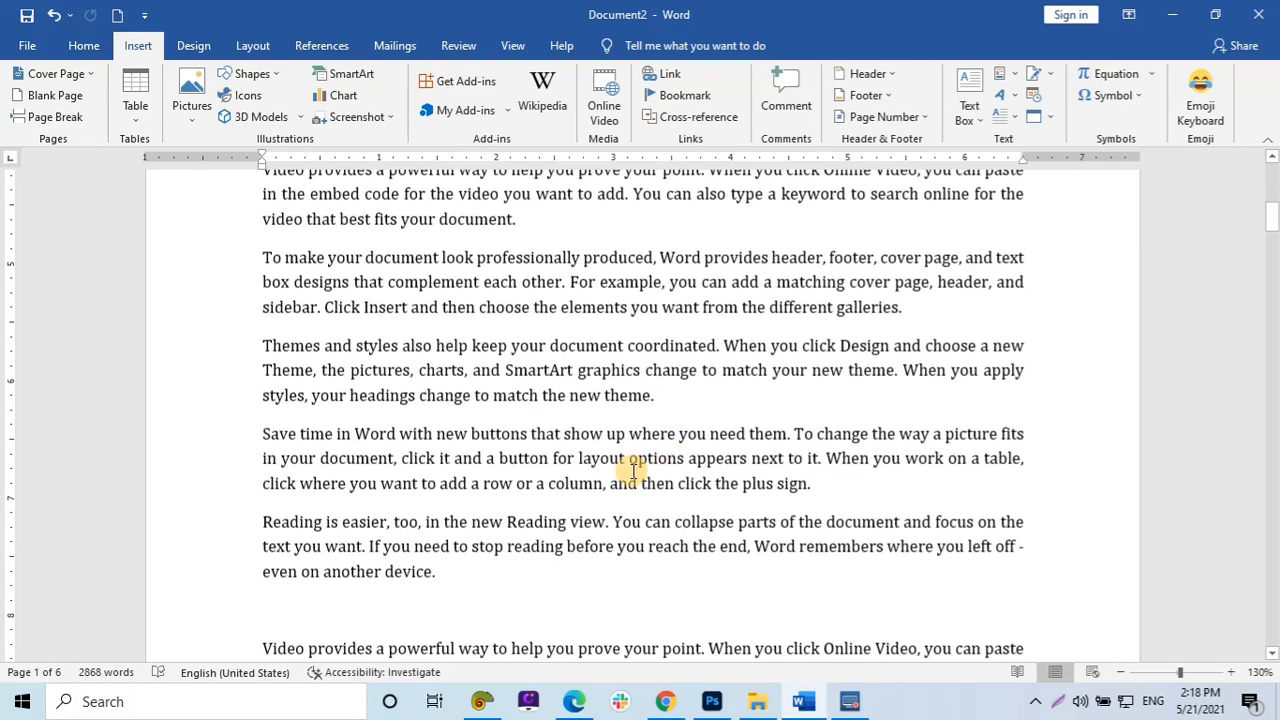
{"action": "scroll", "coordinate": [614, 475], "scroll_direction": "down", "scroll_amount": 1}
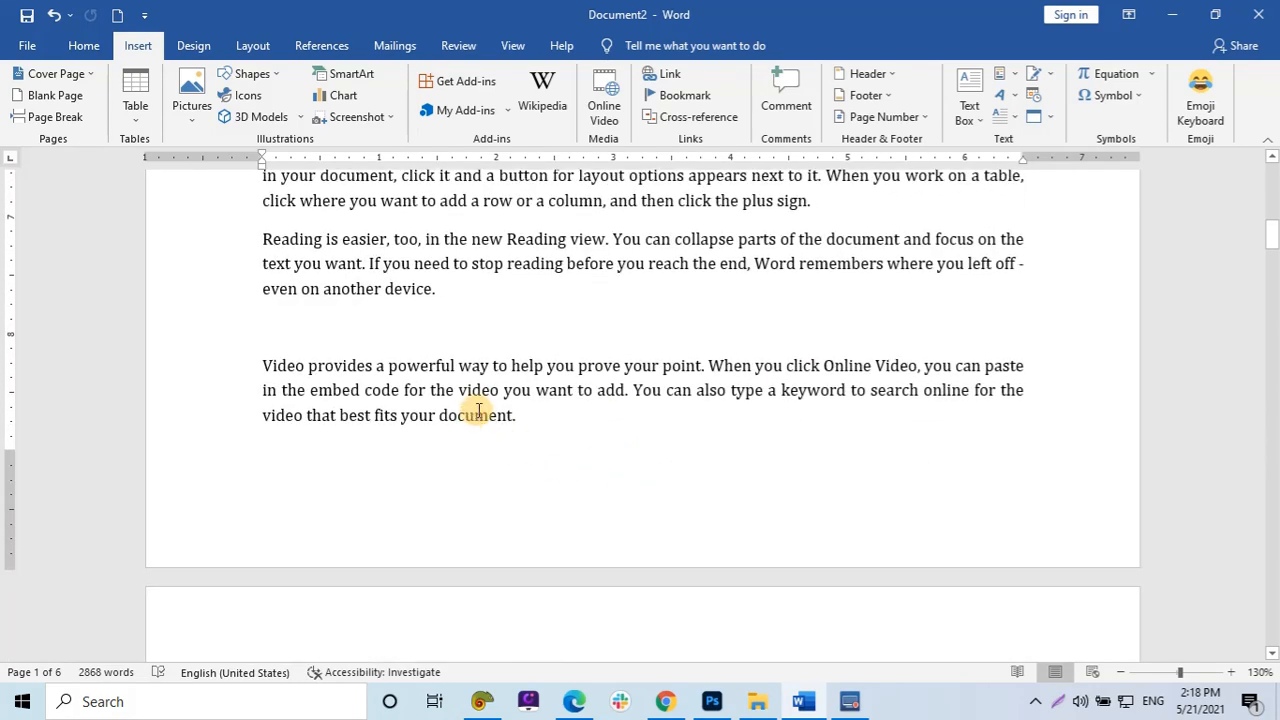
{"action": "double_click", "coordinate": [478, 413]}
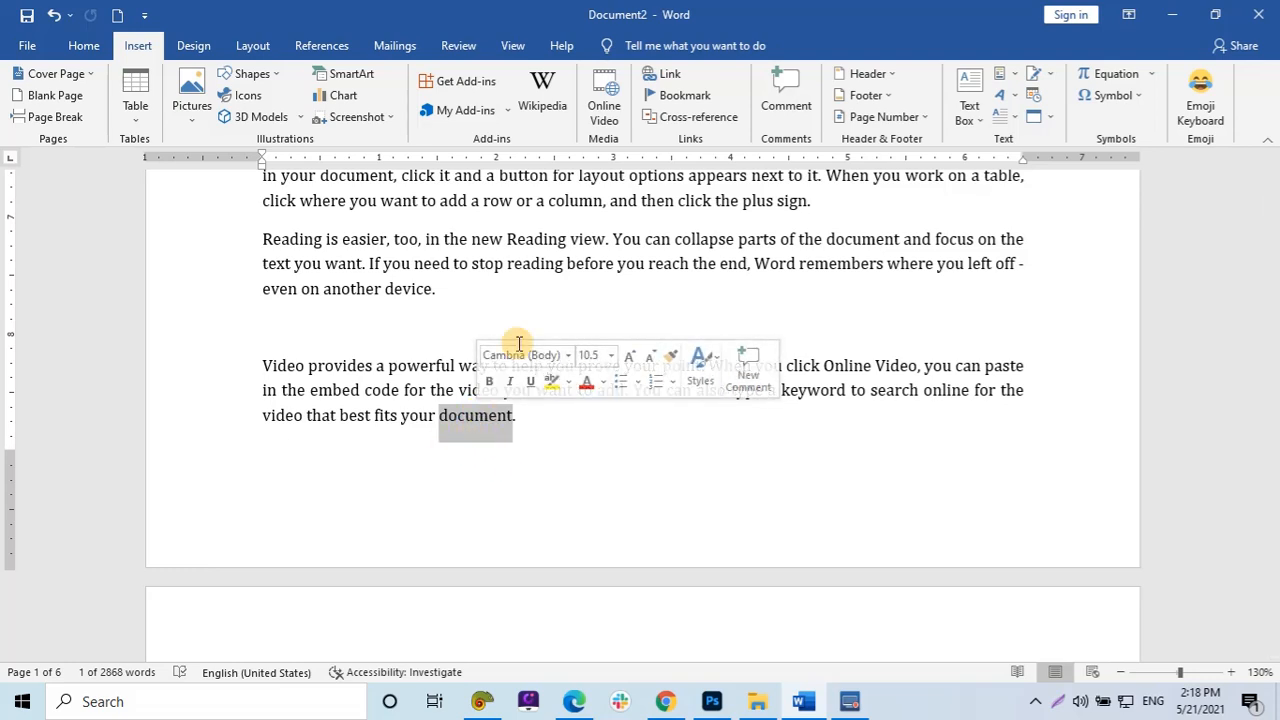
{"action": "left_click", "coordinate": [680, 77]}
{"action": "key", "text": "Escape"}
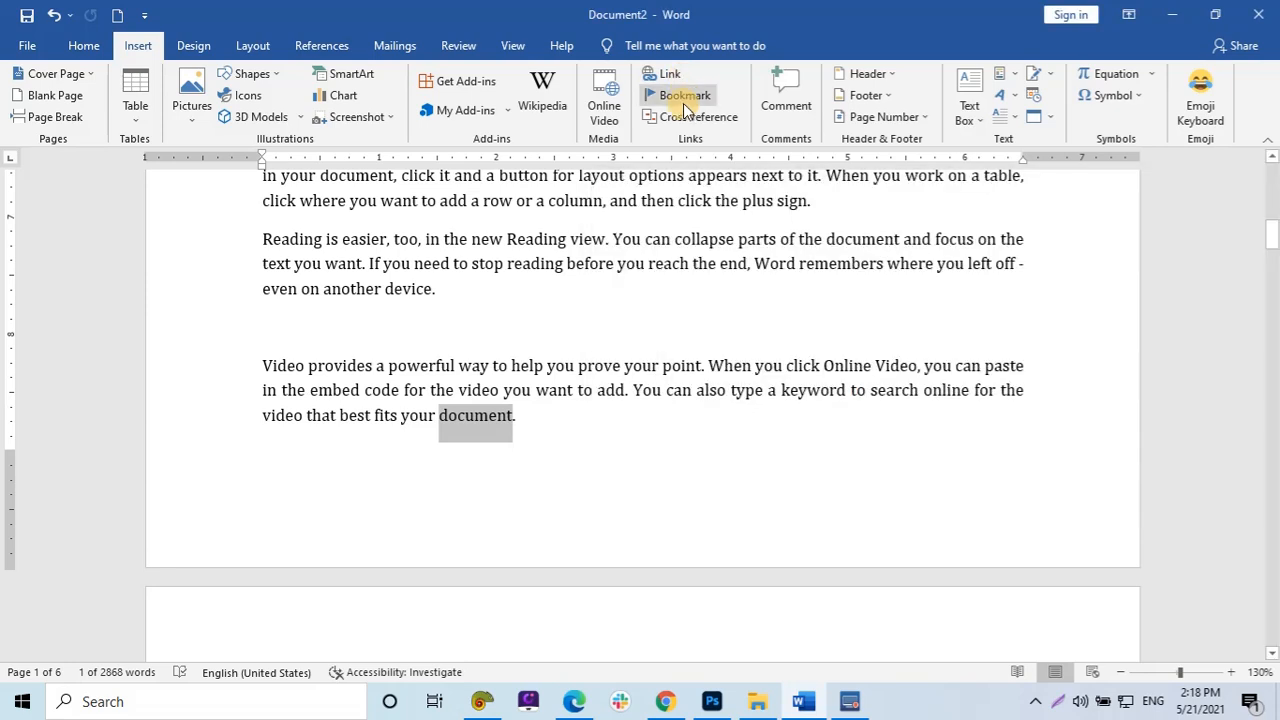
{"action": "left_click", "coordinate": [682, 96]}
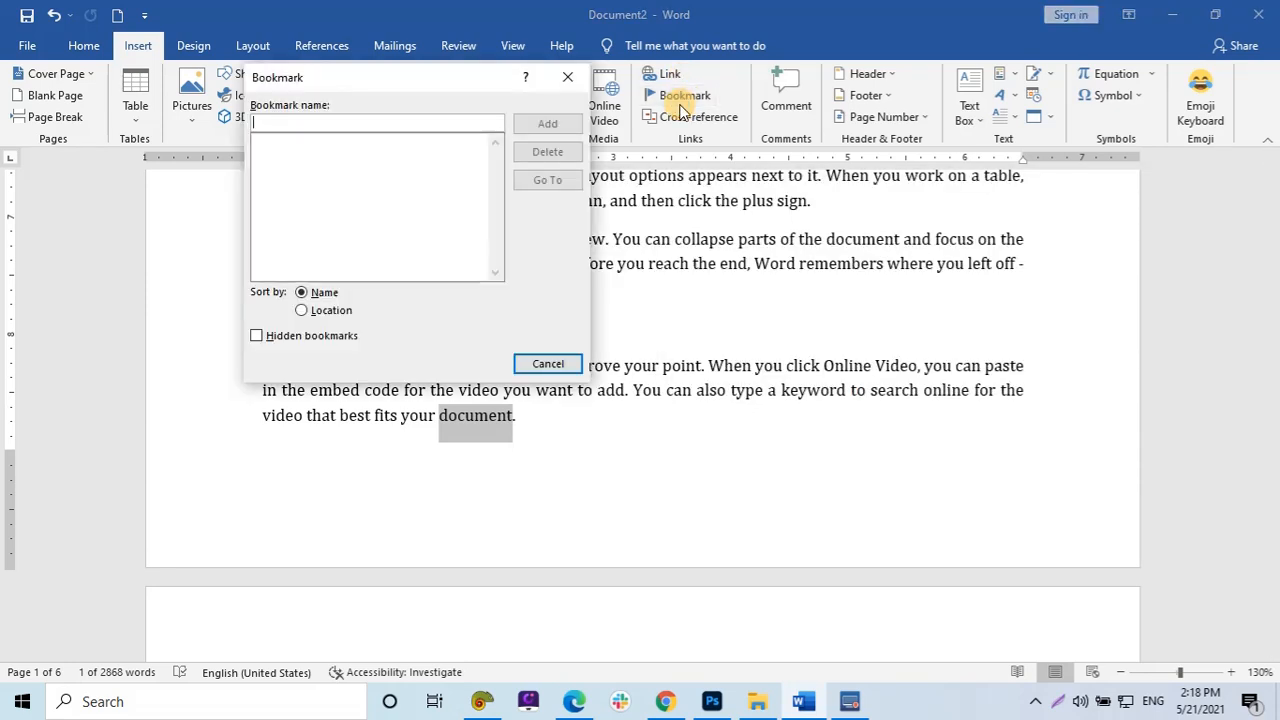
{"action": "type", "text": "Document"}
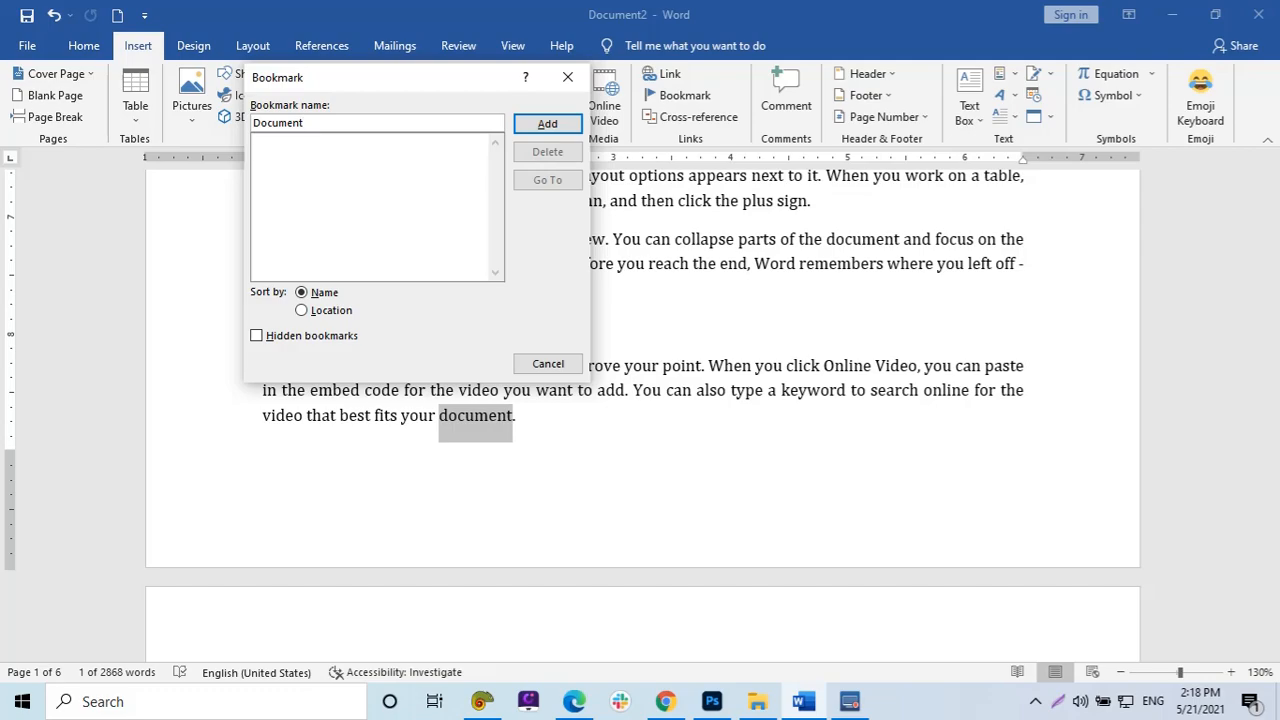
{"action": "key", "text": "Return"}
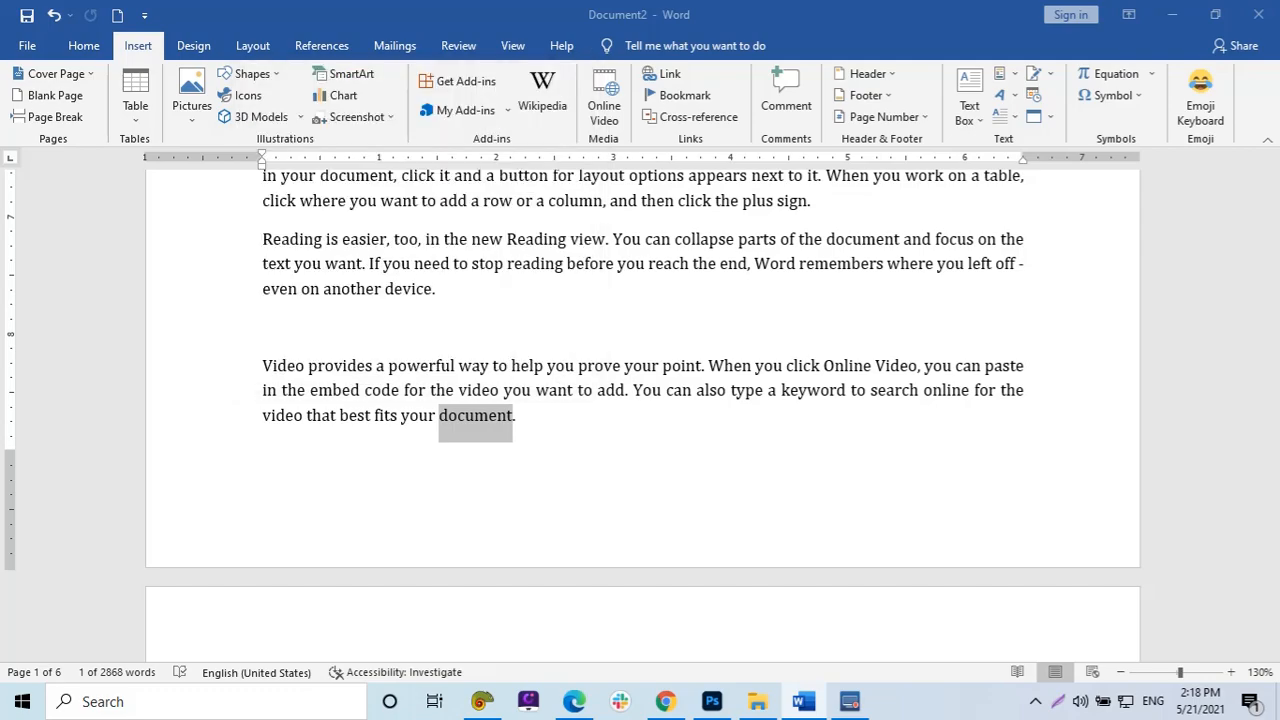
Try to bookmark the word 'document' in the next 'Video provides' paragraph as Document.
{"action": "left_click", "coordinate": [766, 423]}
{"action": "scroll", "coordinate": [766, 537], "scroll_direction": "down", "scroll_amount": 3}
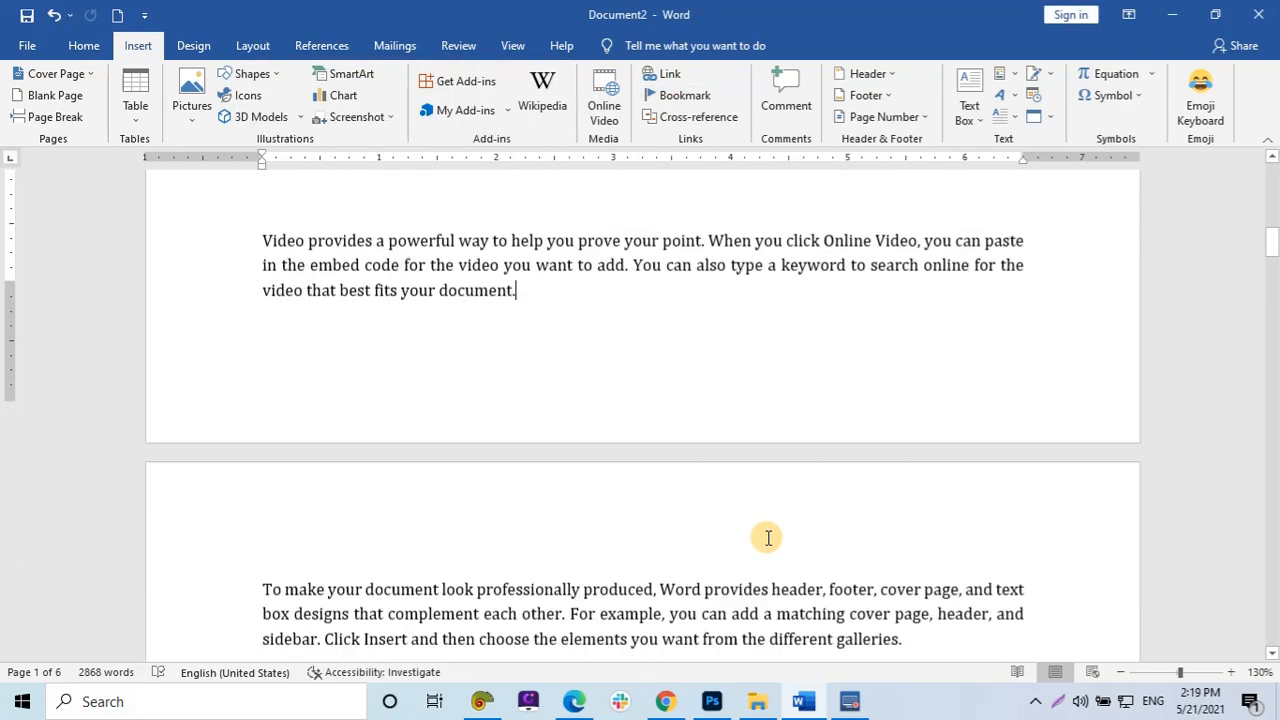
{"action": "scroll", "coordinate": [766, 545], "scroll_direction": "up", "scroll_amount": 3}
{"action": "scroll", "coordinate": [760, 552], "scroll_direction": "down", "scroll_amount": 1}
{"action": "scroll", "coordinate": [760, 550], "scroll_direction": "up", "scroll_amount": 5}
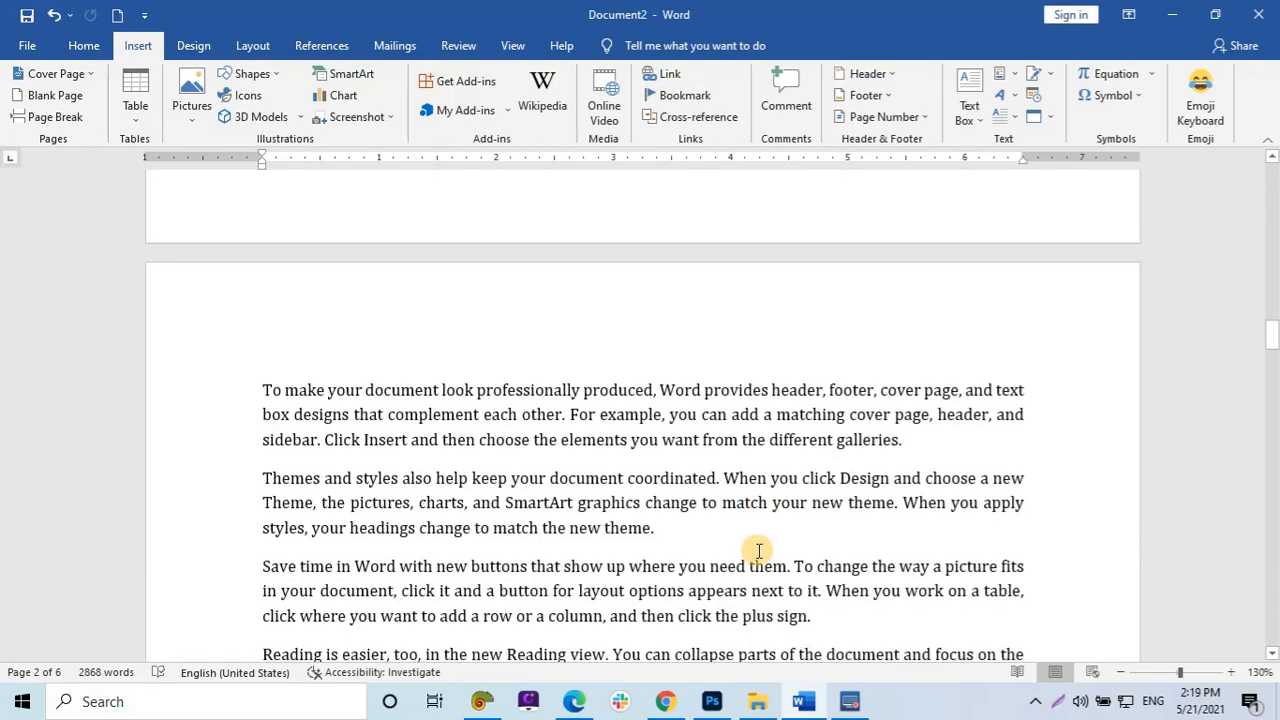
{"action": "scroll", "coordinate": [758, 548], "scroll_direction": "down", "scroll_amount": 1}
{"action": "scroll", "coordinate": [551, 526], "scroll_direction": "down", "scroll_amount": 4}
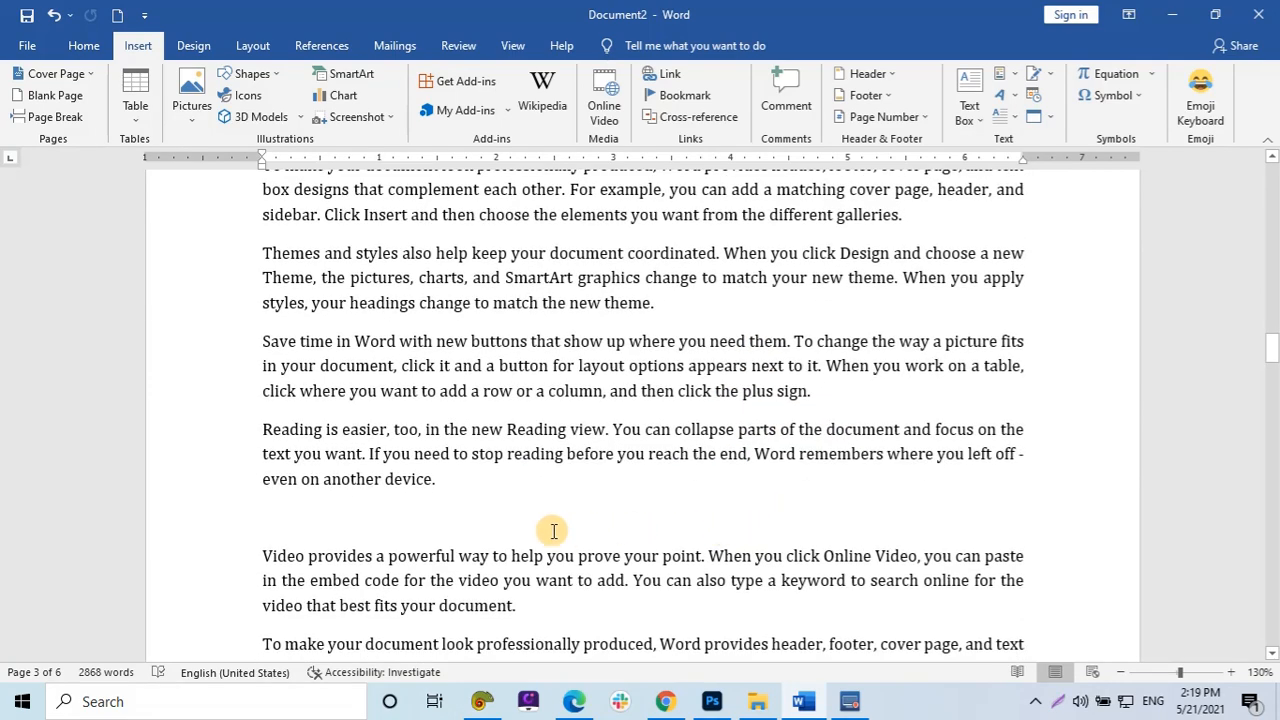
{"action": "double_click", "coordinate": [447, 493]}
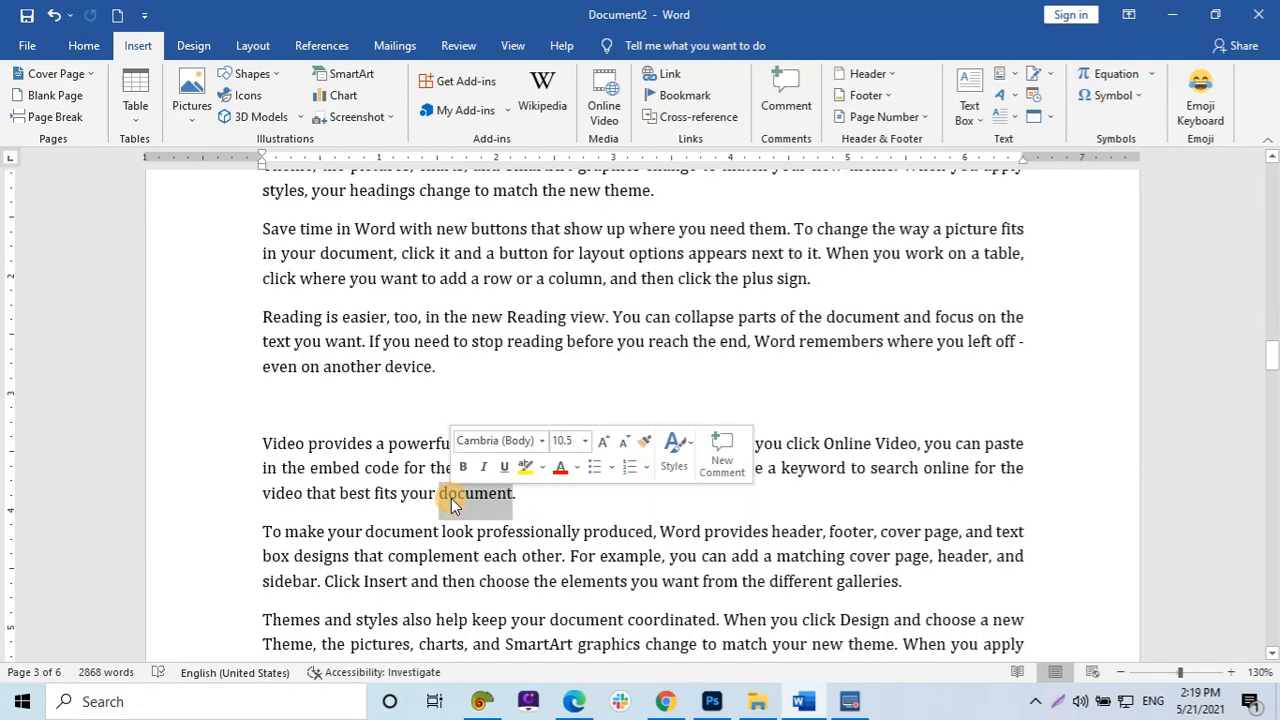
{"action": "left_click", "coordinate": [697, 96]}
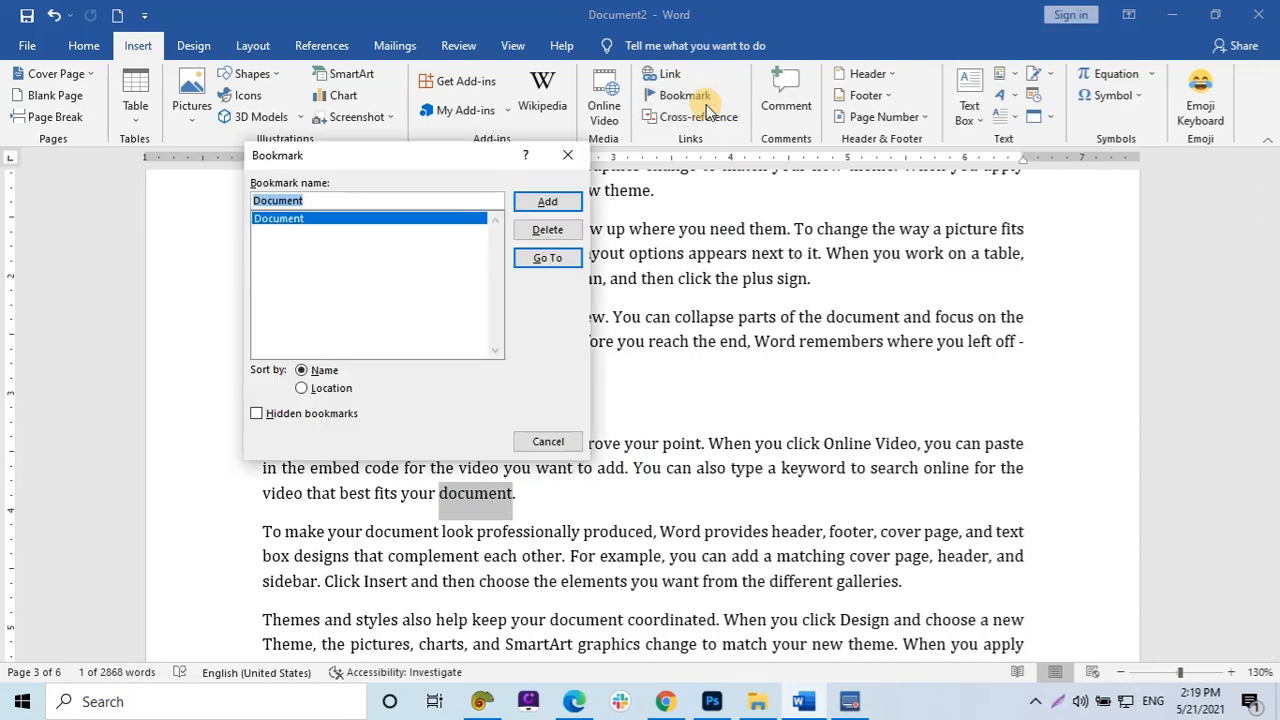
{"action": "key", "text": "Return"}
Bookmark the word 'device' ending the 'Reading is easier' paragraph under the name Device.
{"action": "scroll", "coordinate": [766, 491], "scroll_direction": "down", "scroll_amount": 5}
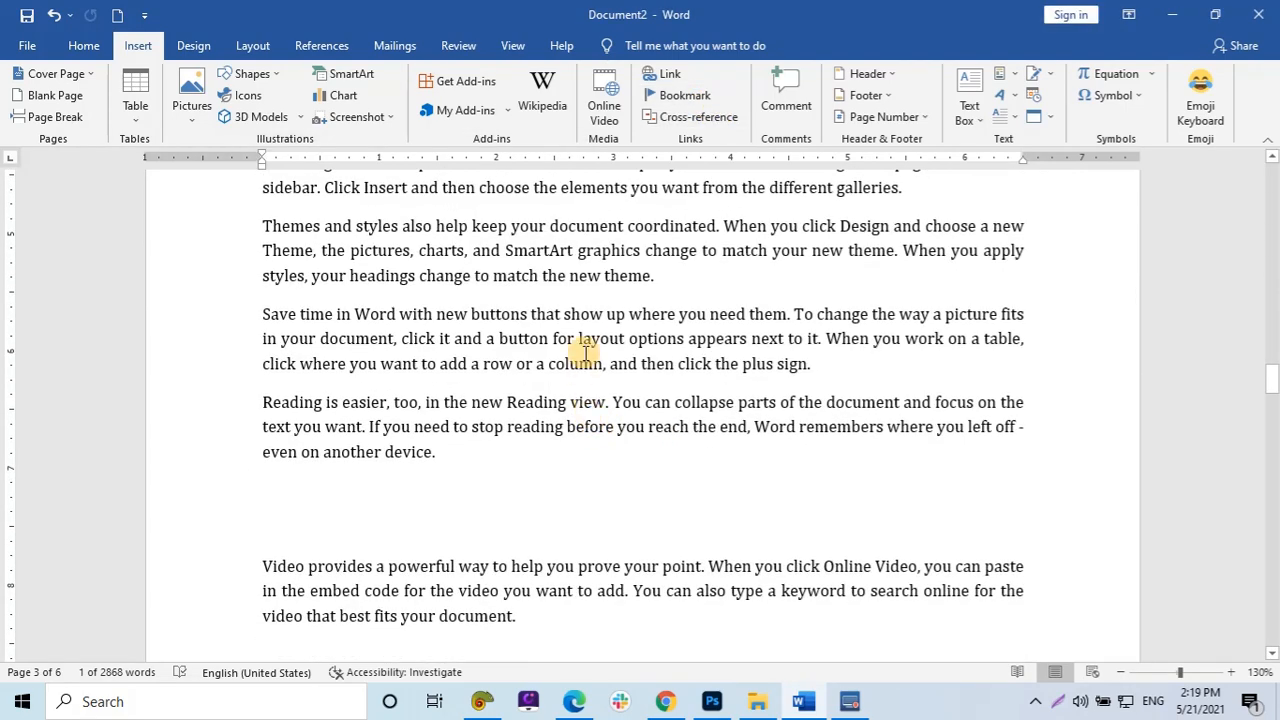
{"action": "double_click", "coordinate": [420, 451]}
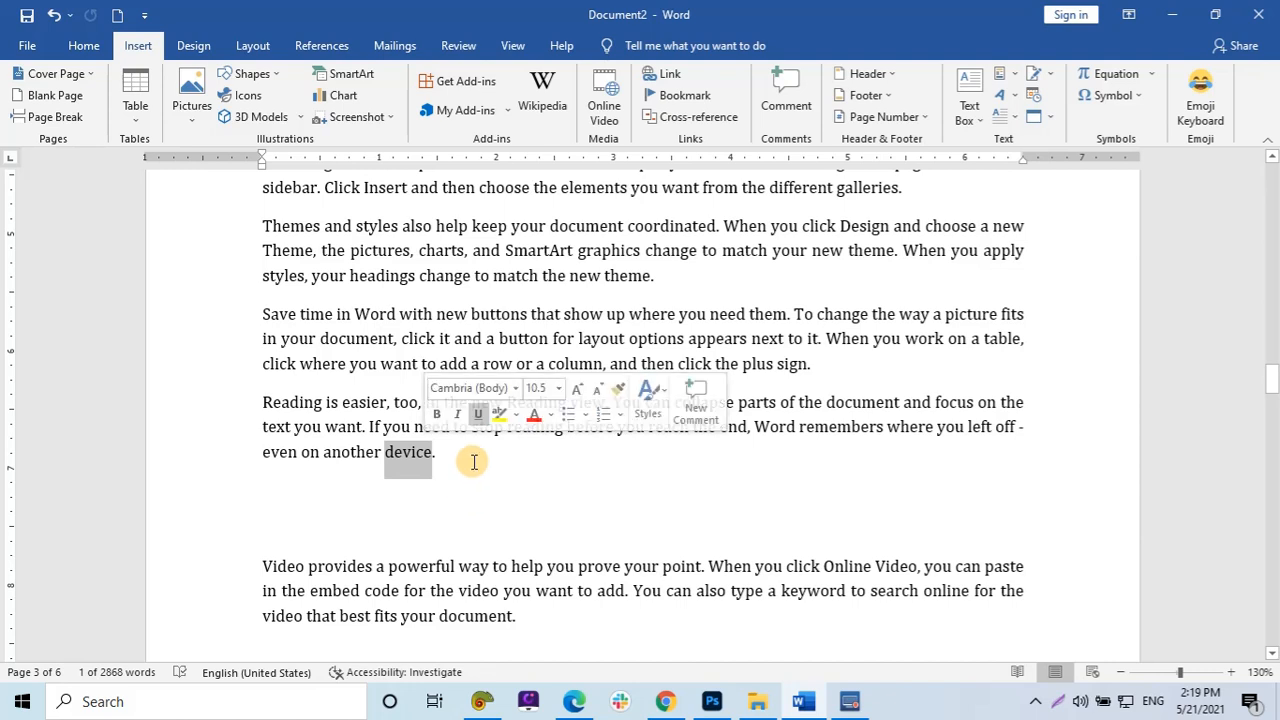
{"action": "left_click", "coordinate": [669, 94]}
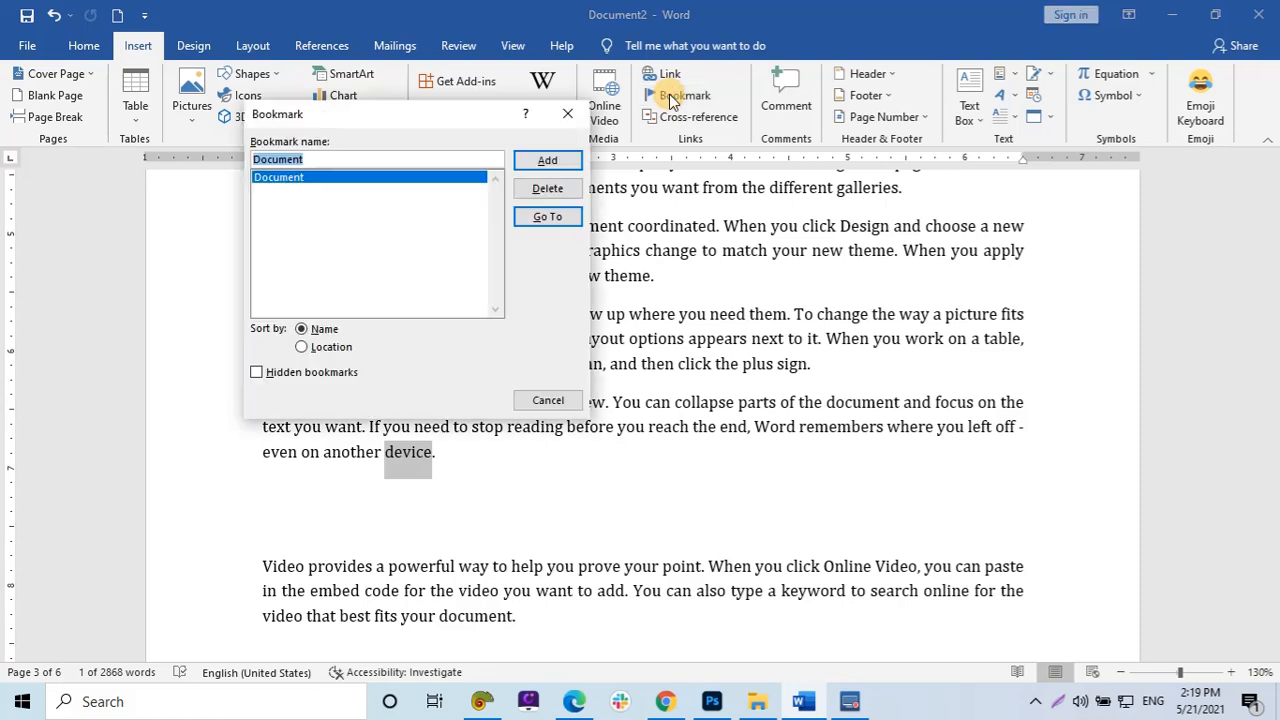
{"action": "key", "text": "BackSpace"}
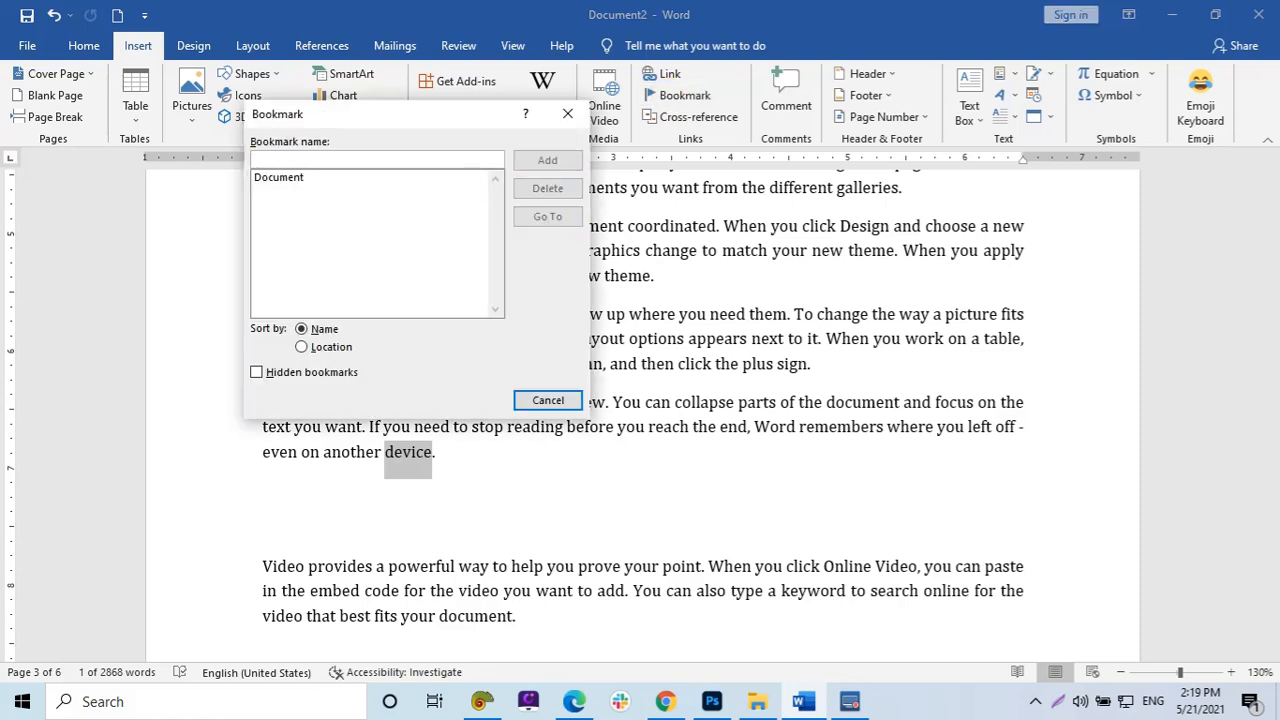
{"action": "type", "text": "Device"}
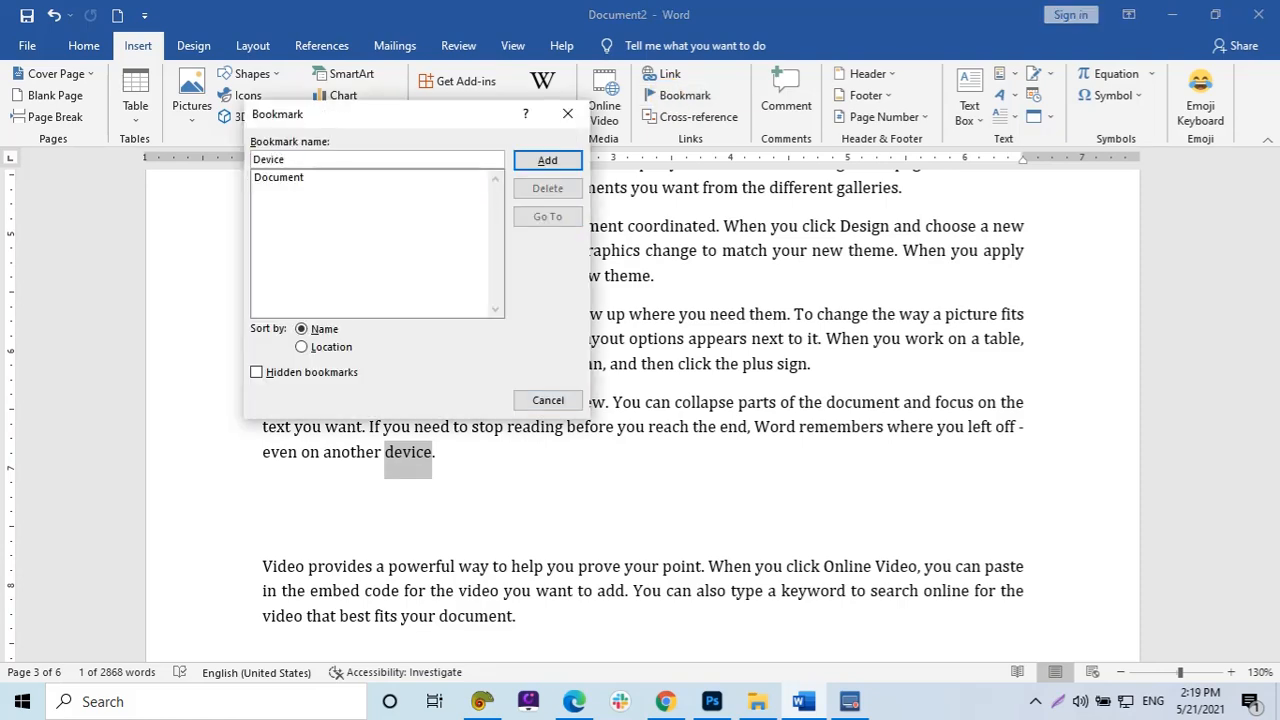
{"action": "key", "text": "Return"}
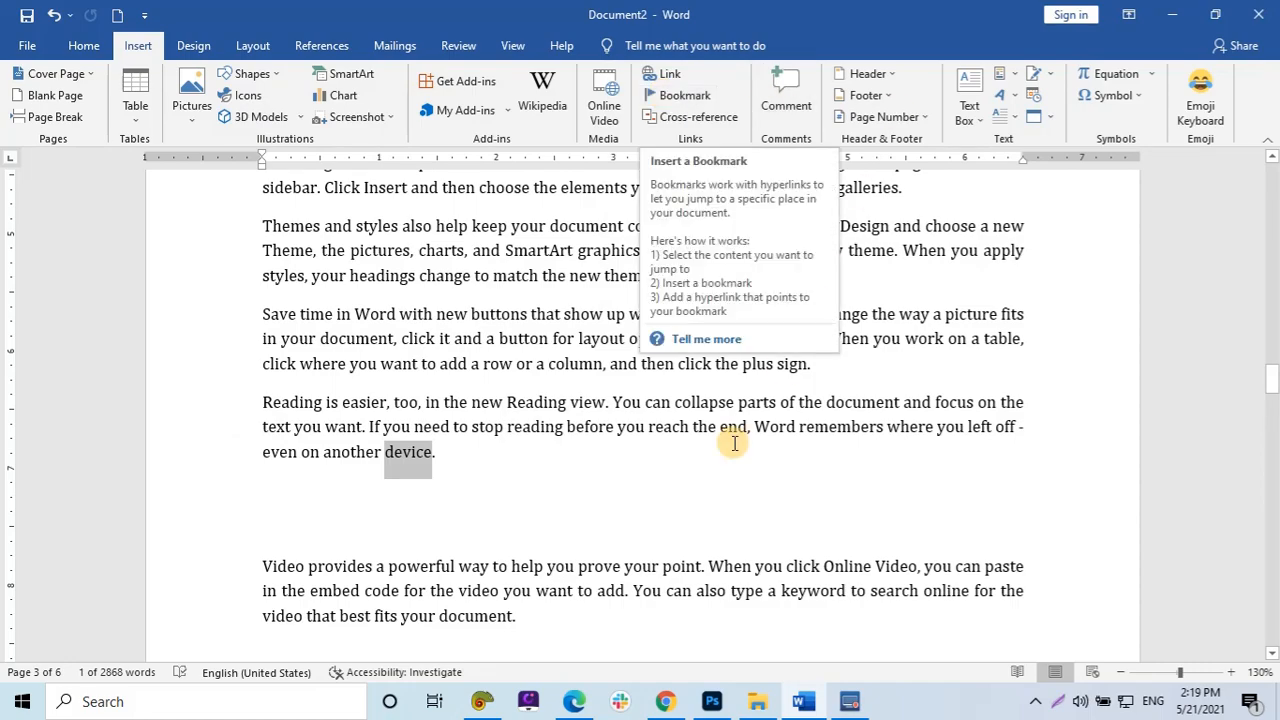
From the top of the document, jump to the Device bookmark and close the Bookmark dialog.
{"action": "left_click", "coordinate": [738, 402]}
{"action": "left_click_drag", "start_coordinate": [1275, 385], "coordinate": [1273, 172]}
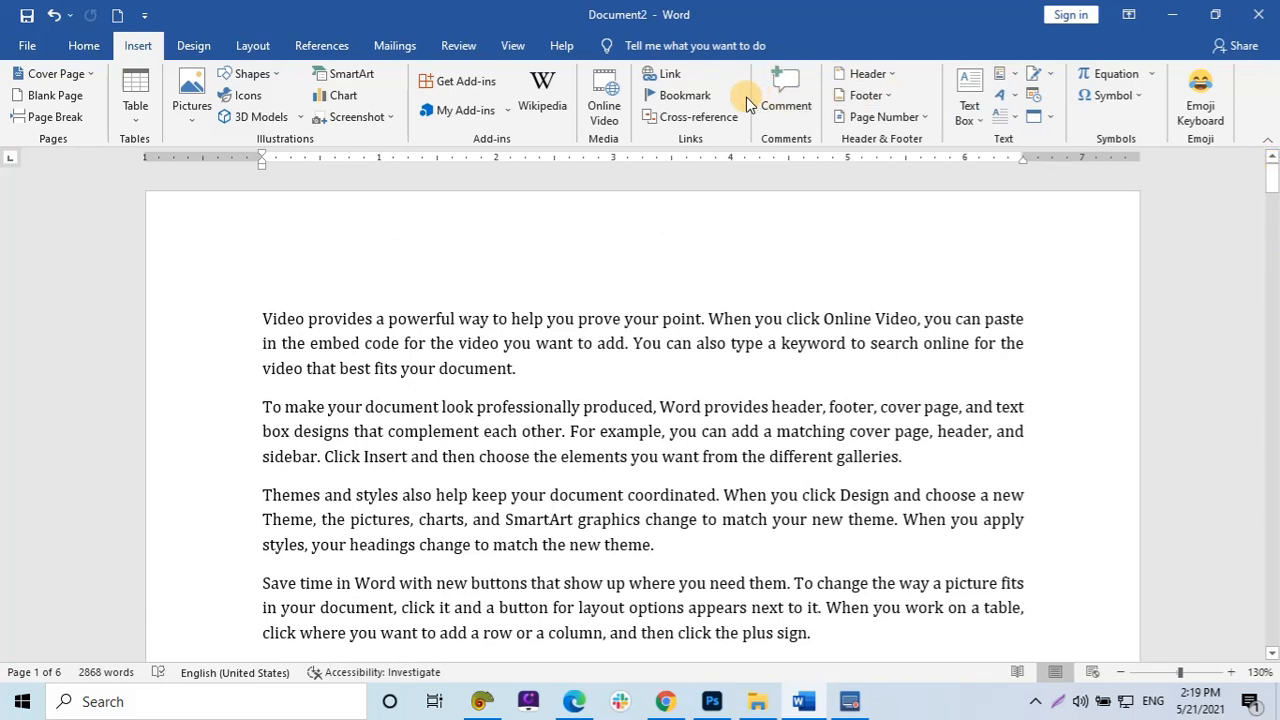
{"action": "left_click", "coordinate": [698, 92]}
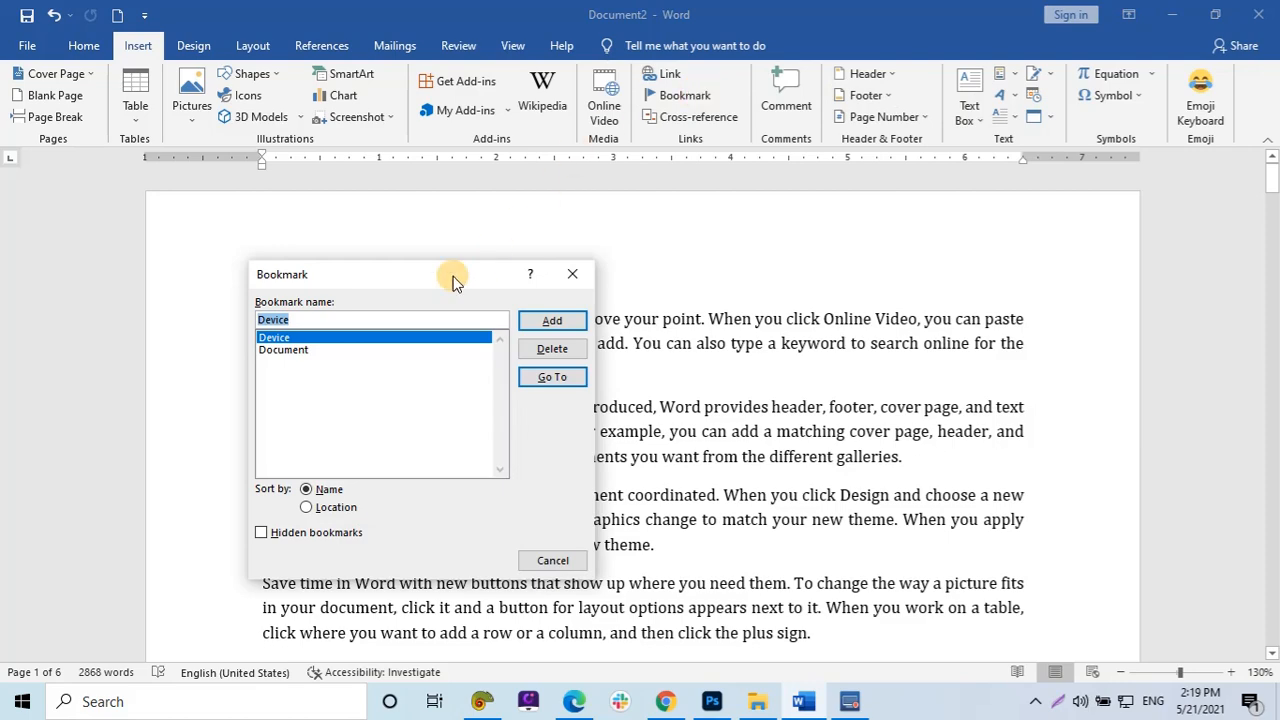
{"action": "left_click", "coordinate": [548, 376]}
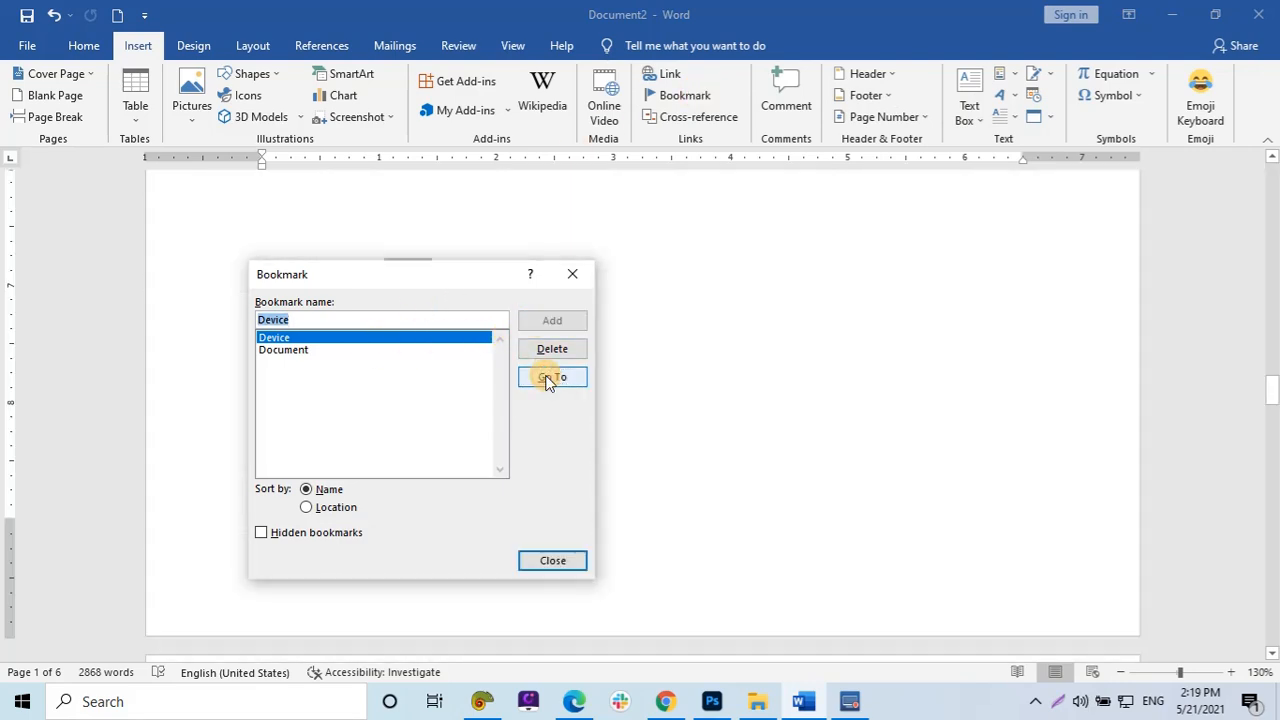
{"action": "left_click", "coordinate": [568, 275]}
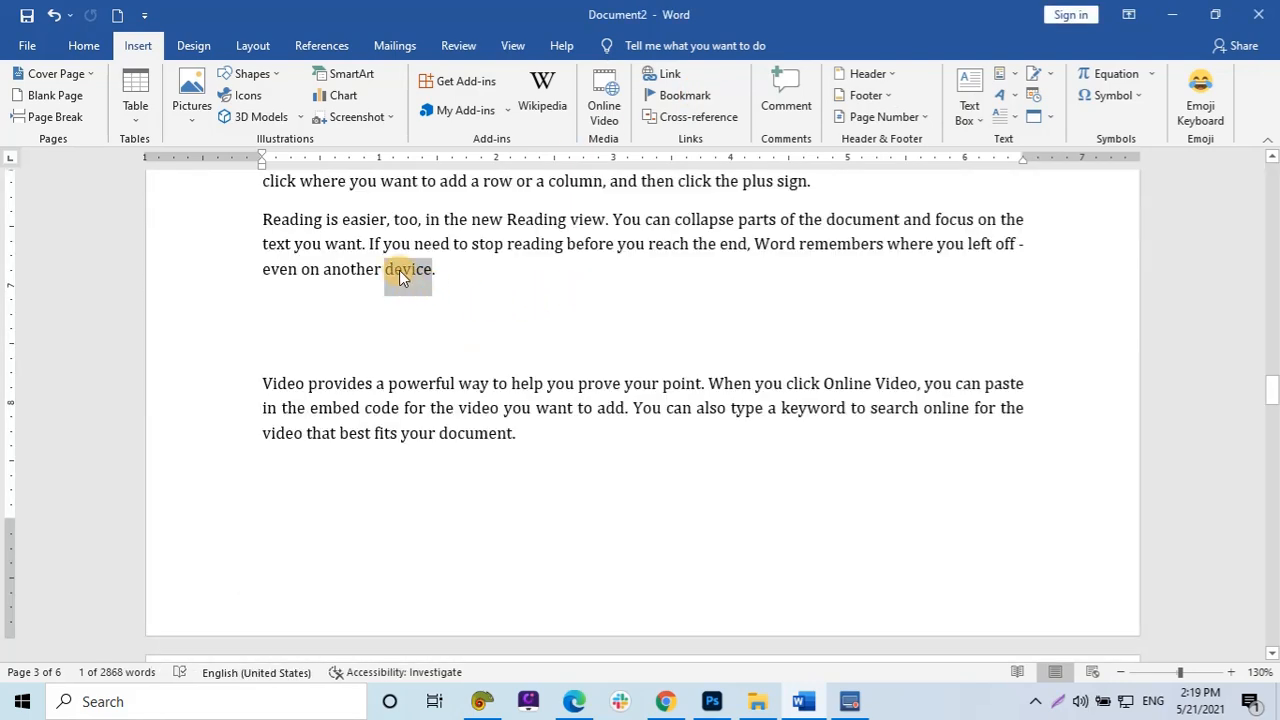
{"action": "left_click", "coordinate": [413, 271]}
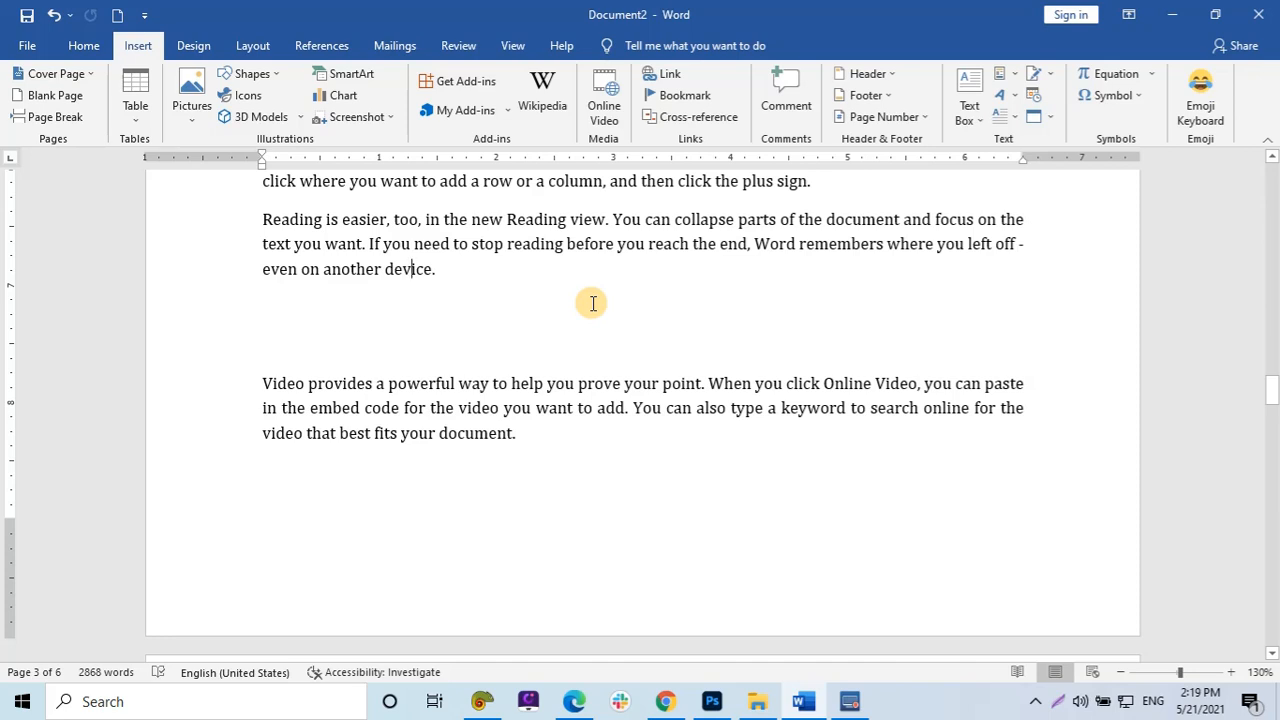
Jump to the Document bookmark and close the Bookmark dialog.
{"action": "left_click", "coordinate": [680, 97]}
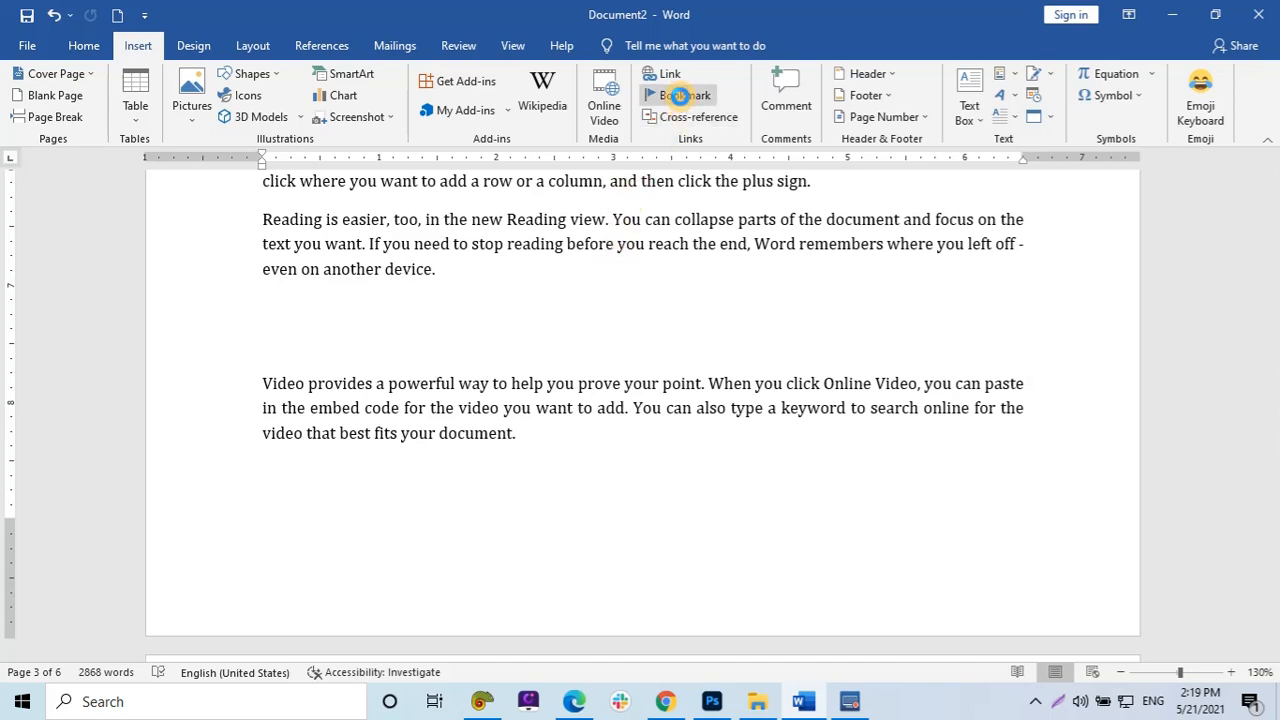
{"action": "left_click", "coordinate": [358, 386]}
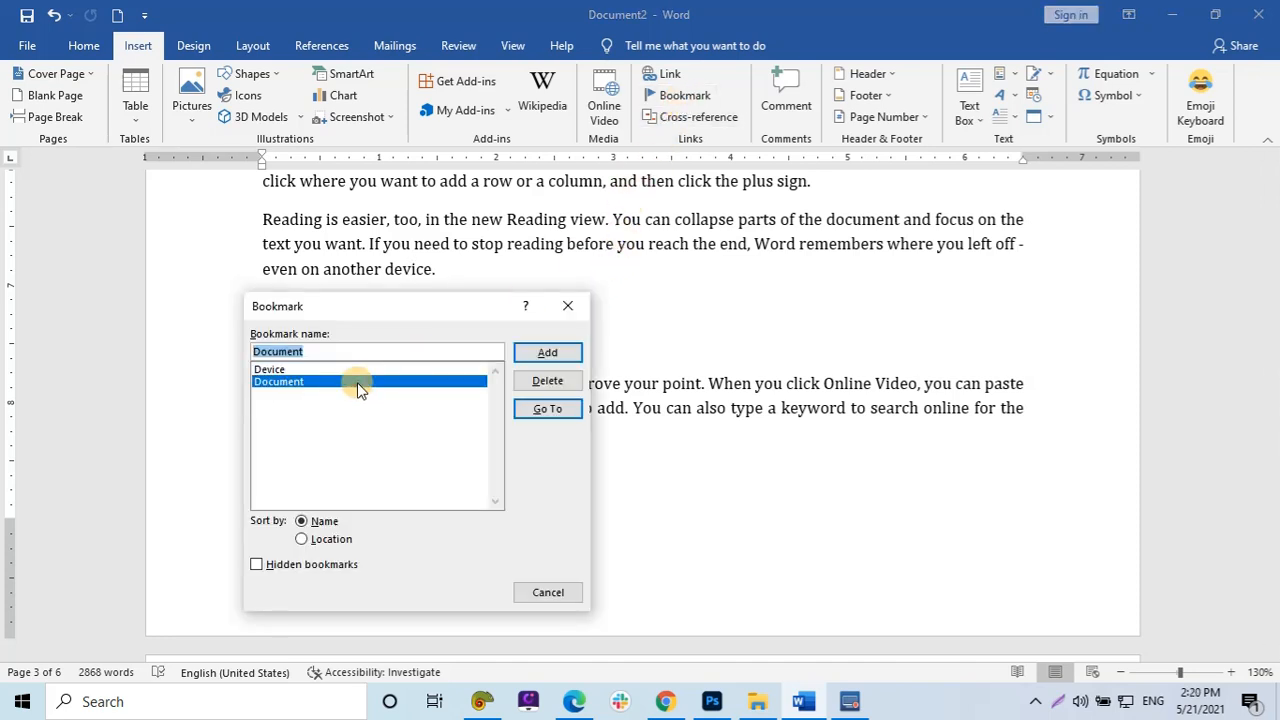
{"action": "left_click", "coordinate": [554, 407]}
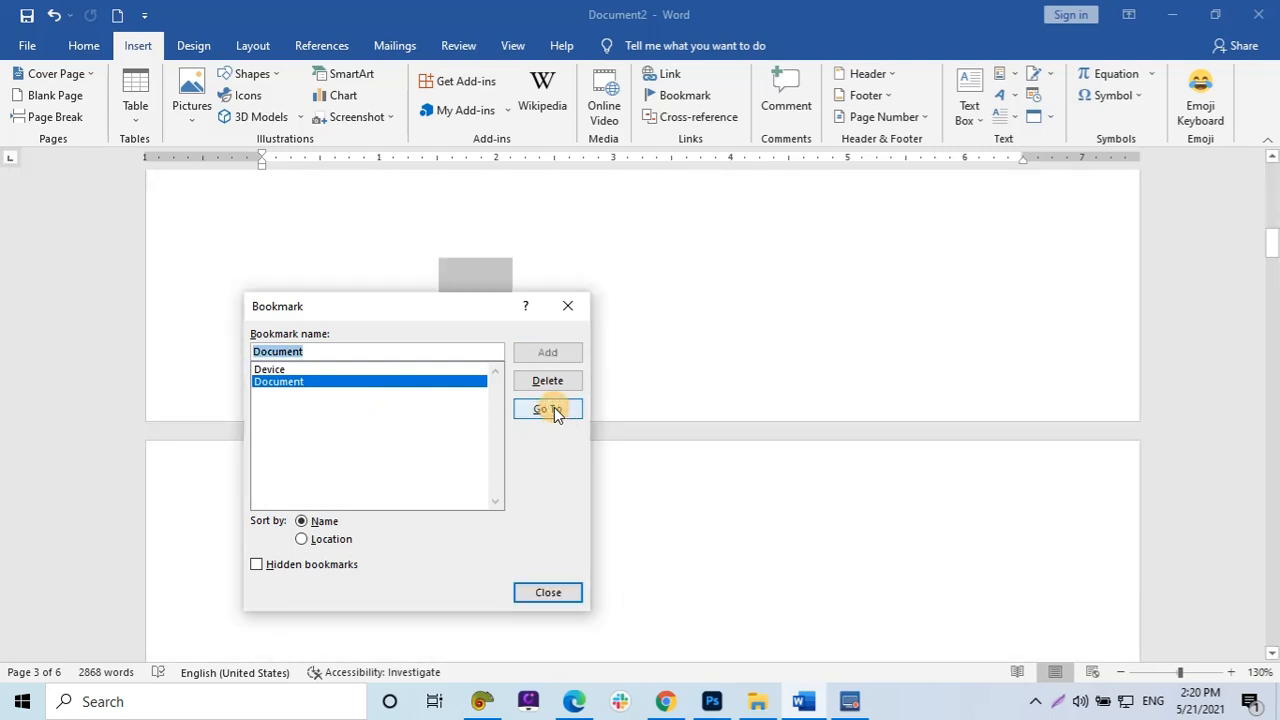
{"action": "left_click", "coordinate": [568, 308]}
{"action": "scroll", "coordinate": [388, 345], "scroll_direction": "up", "scroll_amount": 2}
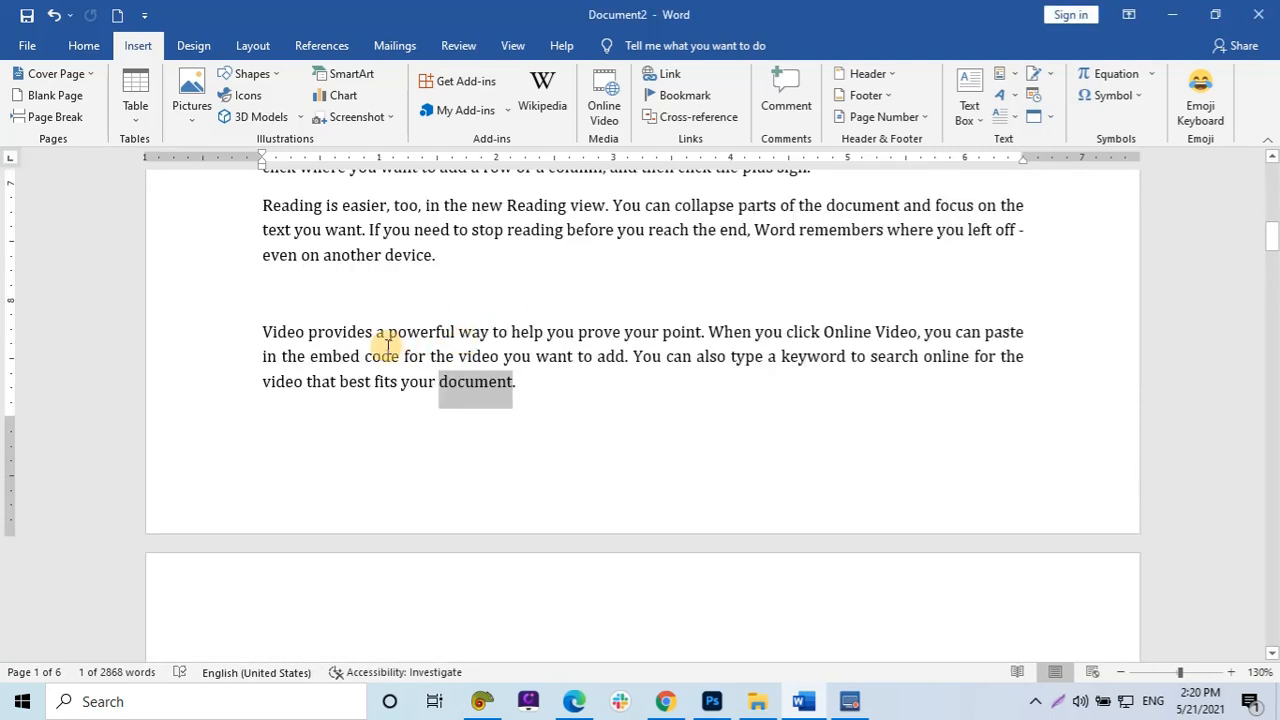
Open the Bookmark list, select the Device bookmark, and close the dialog.
{"action": "left_click", "coordinate": [454, 357]}
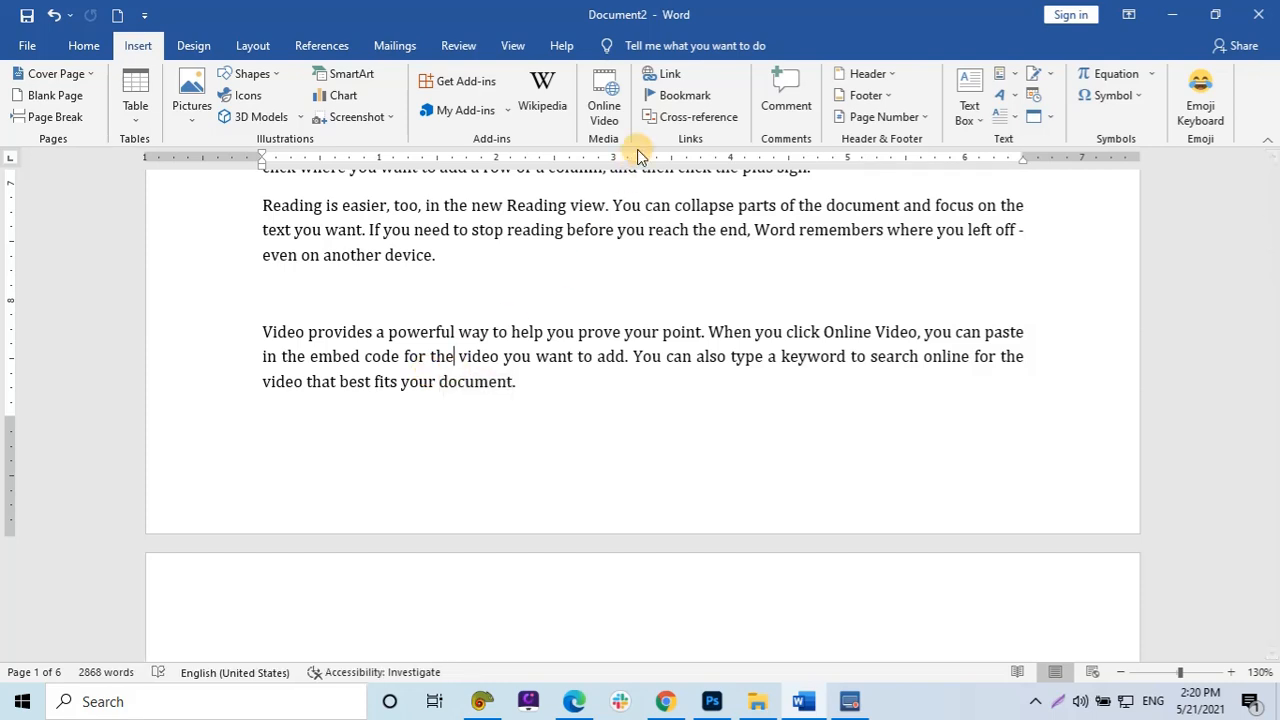
{"action": "left_click", "coordinate": [661, 96]}
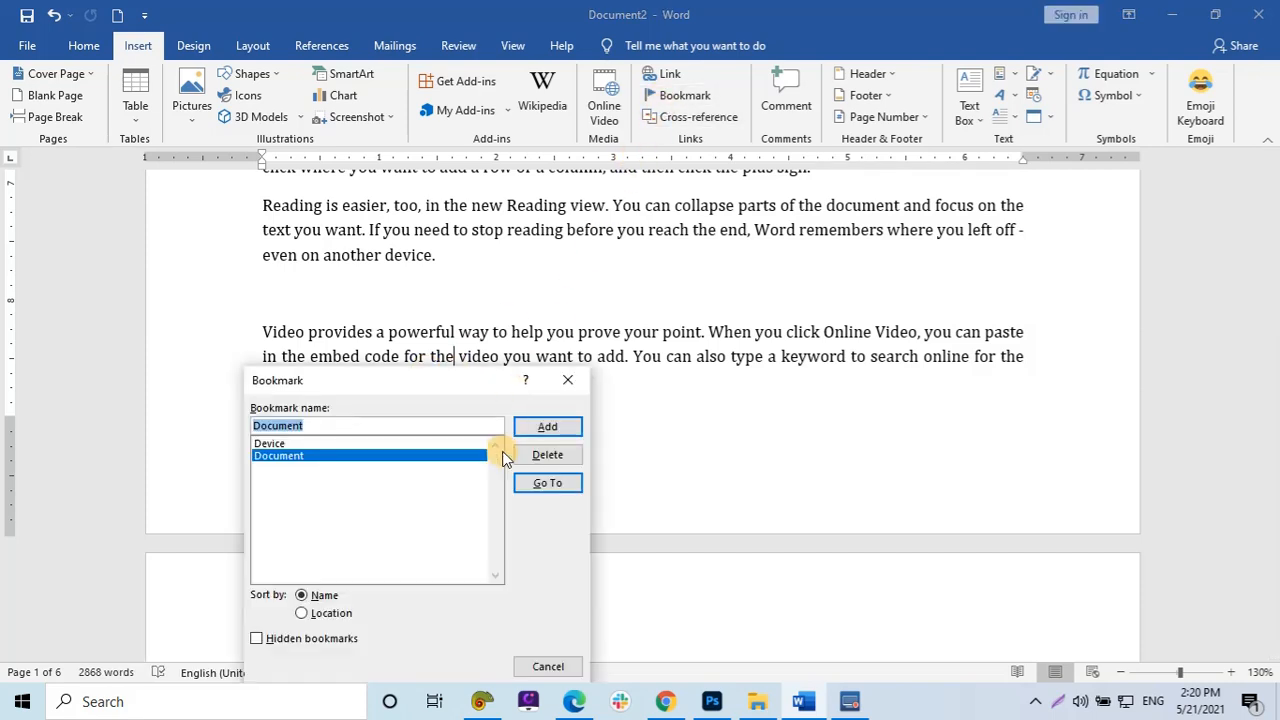
{"action": "left_click", "coordinate": [364, 443]}
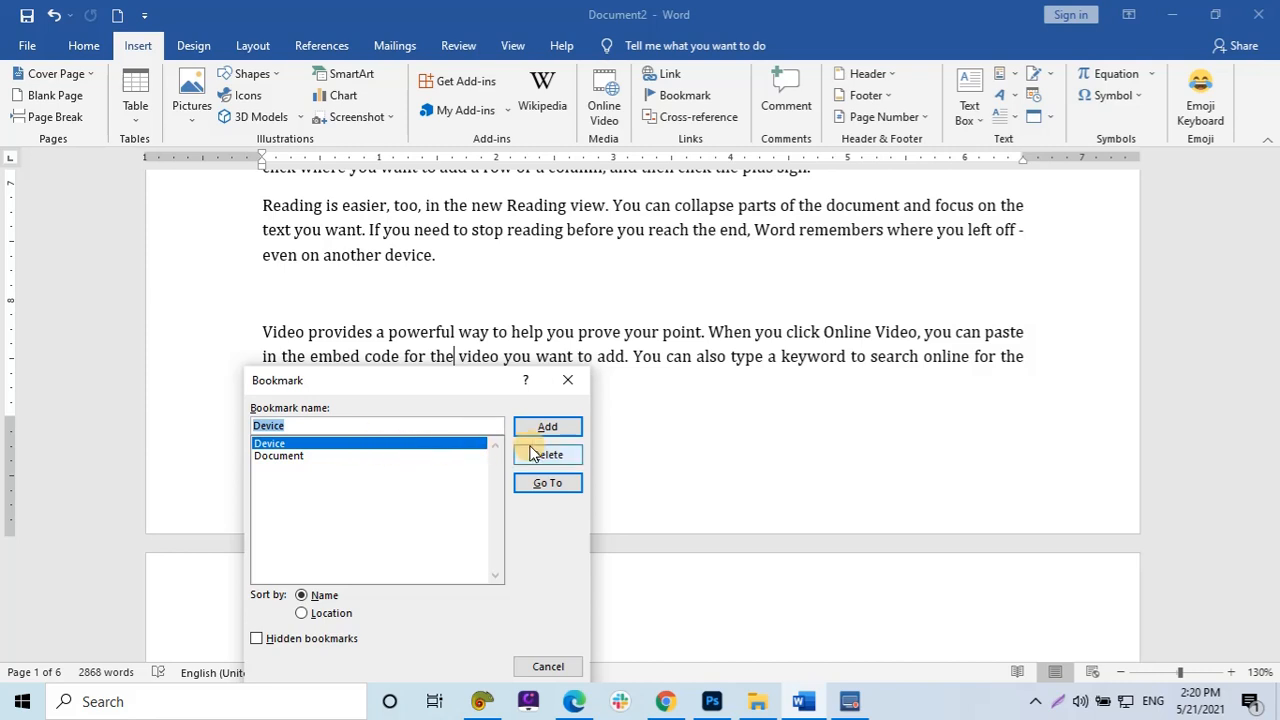
{"action": "left_click", "coordinate": [566, 382]}
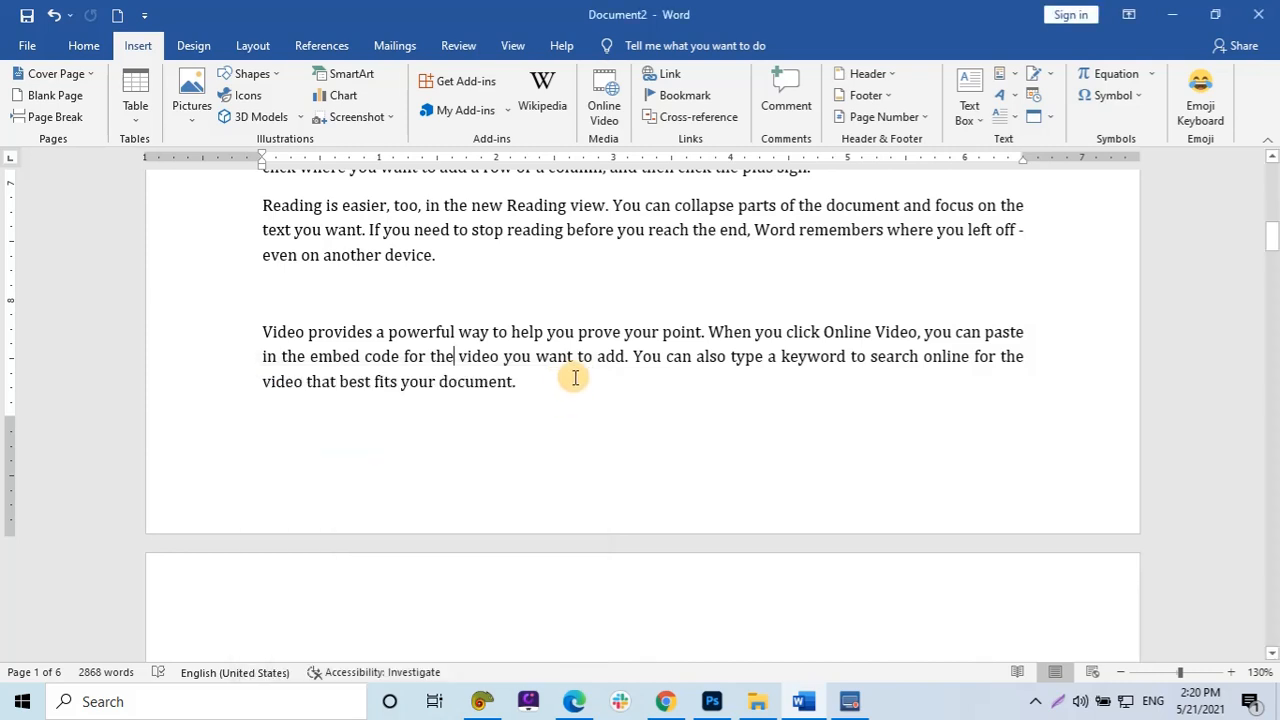
At the top of the document, undo the last edit, delete the stray character before 'Video provides', and move to the blank first line.
{"action": "scroll", "coordinate": [590, 365], "scroll_direction": "up", "scroll_amount": 7}
{"action": "left_click", "coordinate": [702, 97]}
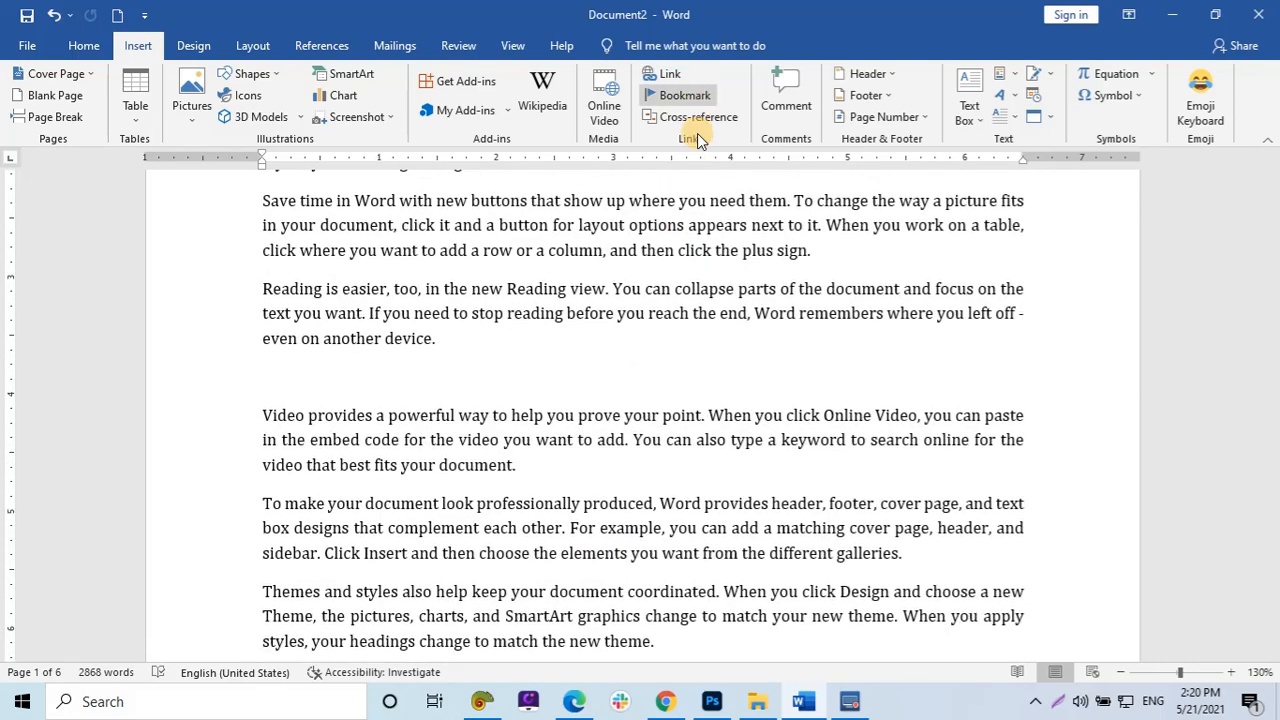
{"action": "scroll", "coordinate": [697, 133], "scroll_direction": "up", "scroll_amount": 1}
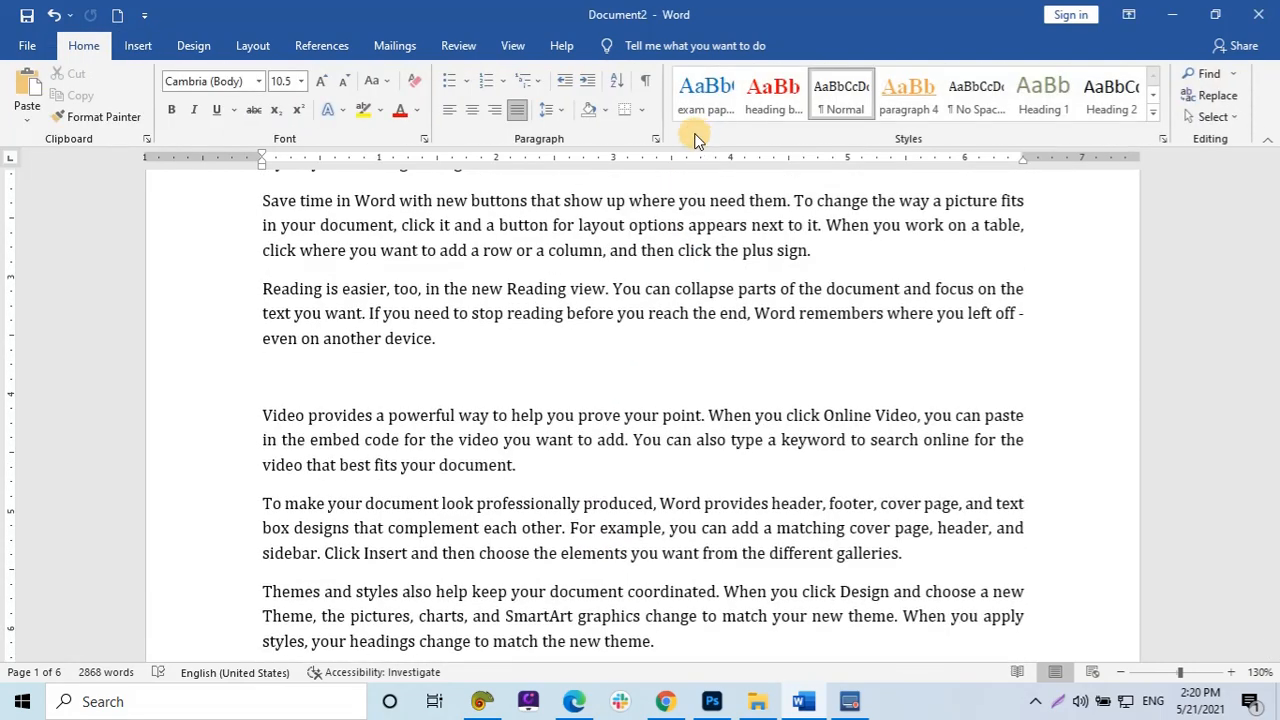
{"action": "scroll", "coordinate": [318, 258], "scroll_direction": "up", "scroll_amount": 2}
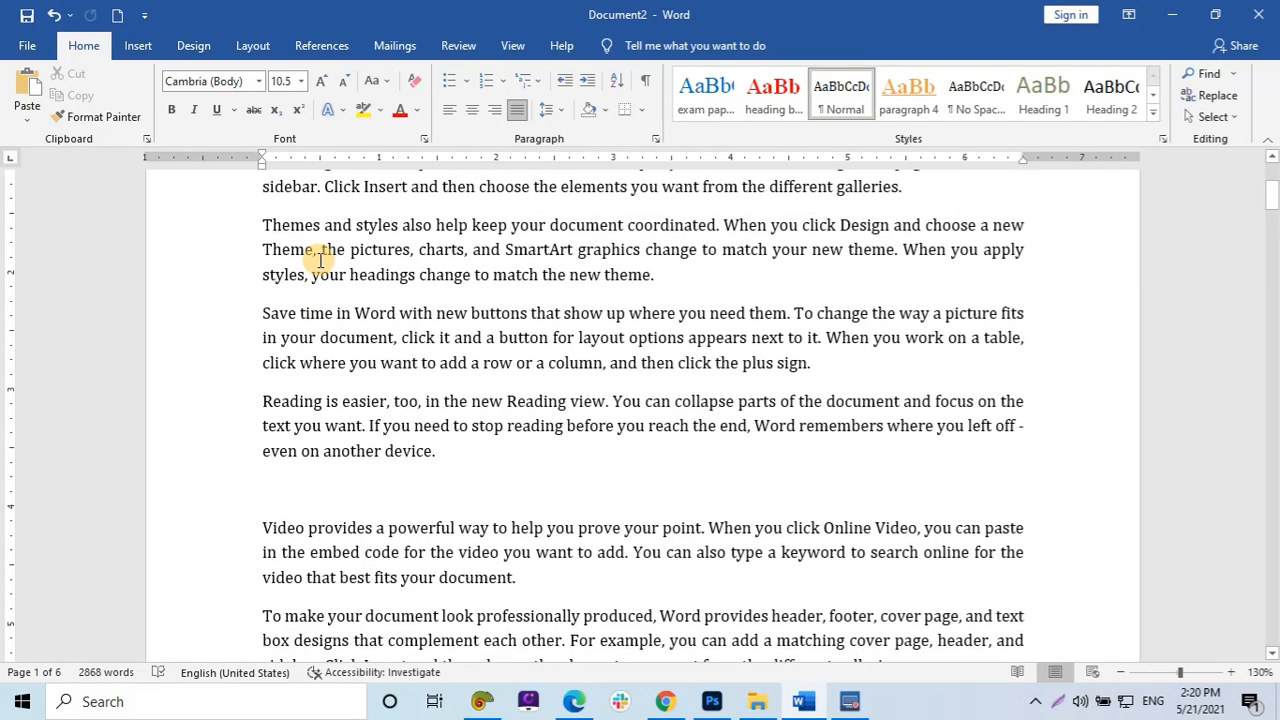
{"action": "scroll", "coordinate": [318, 258], "scroll_direction": "up", "scroll_amount": 4}
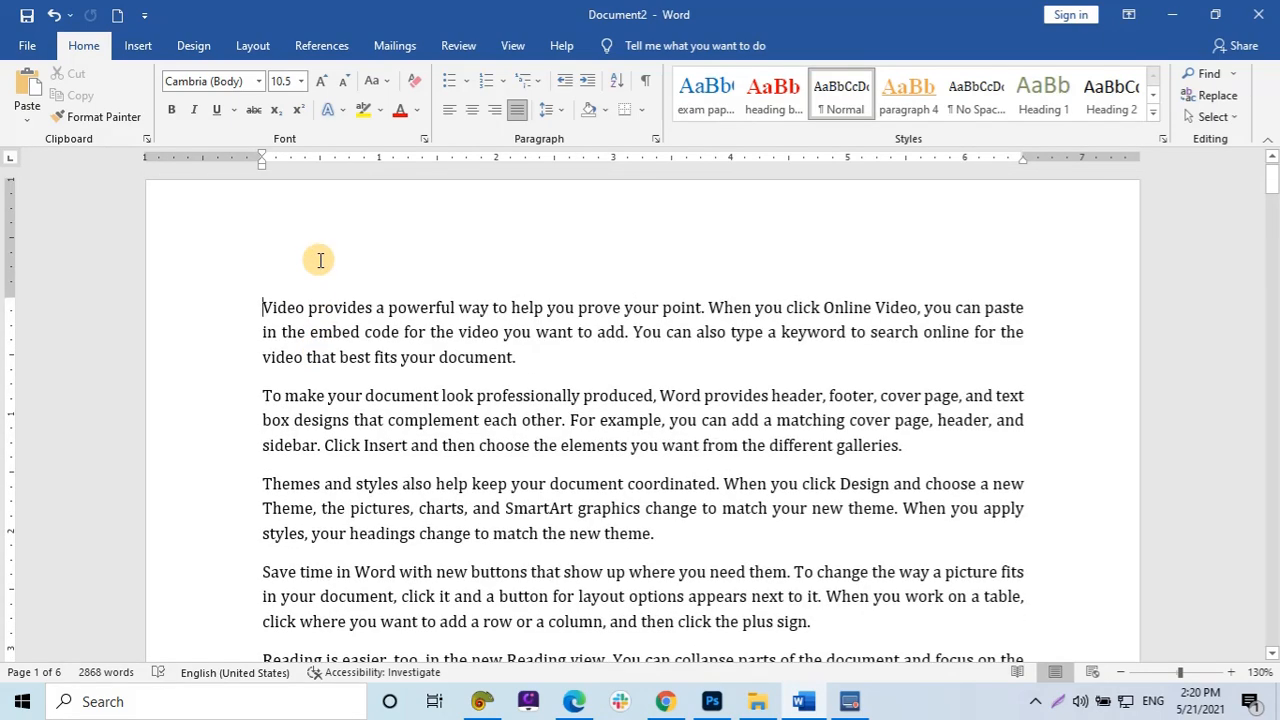
{"action": "key", "text": "ctrl+z"}
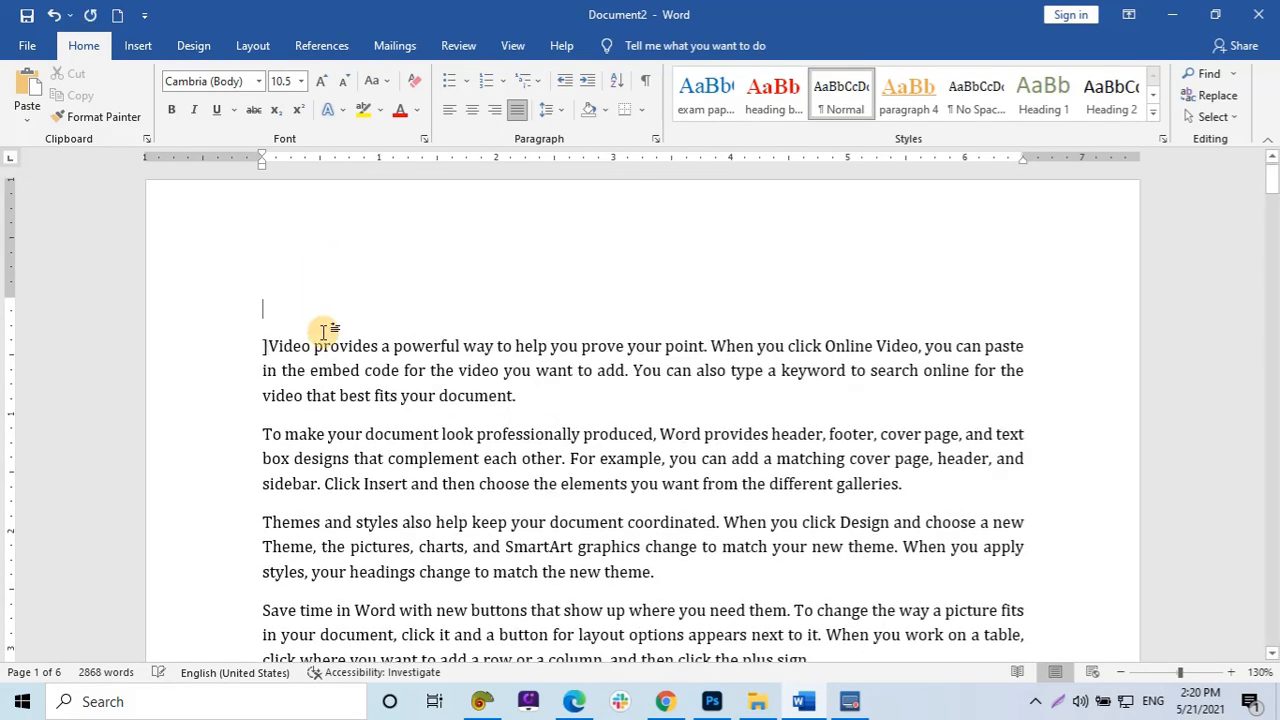
{"action": "key", "text": "Delete"}
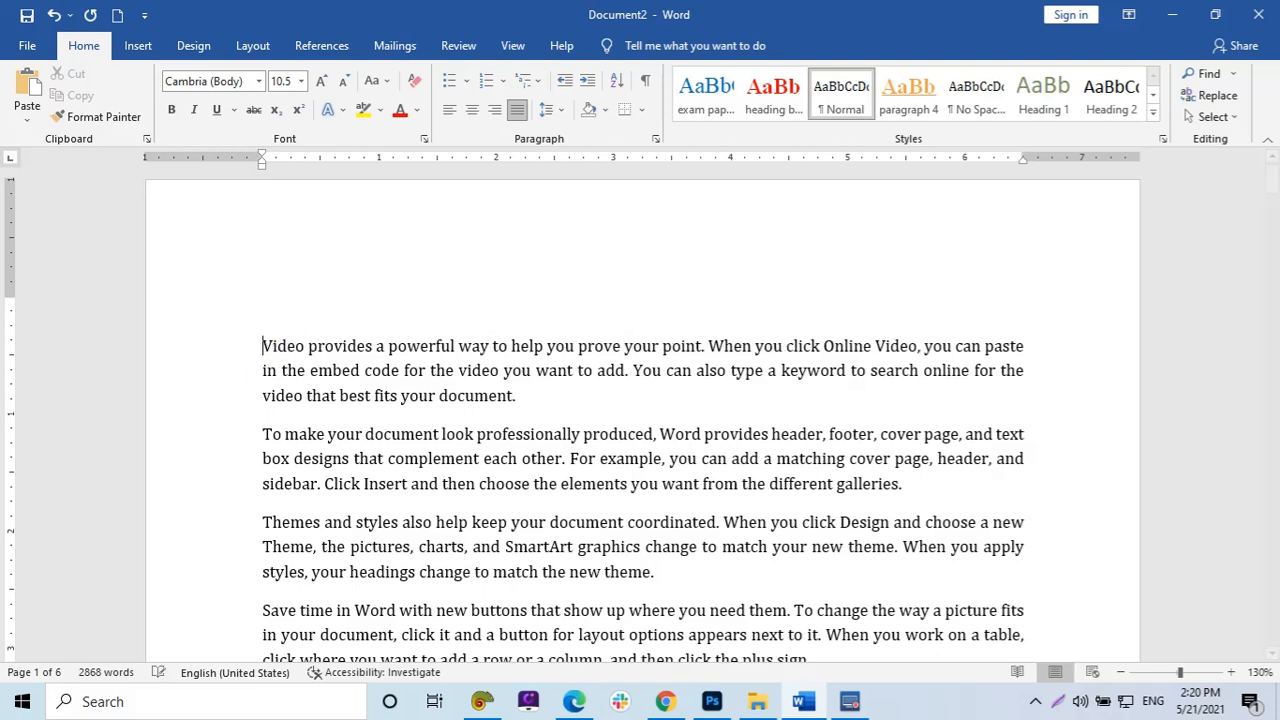
{"action": "key", "text": "Up"}
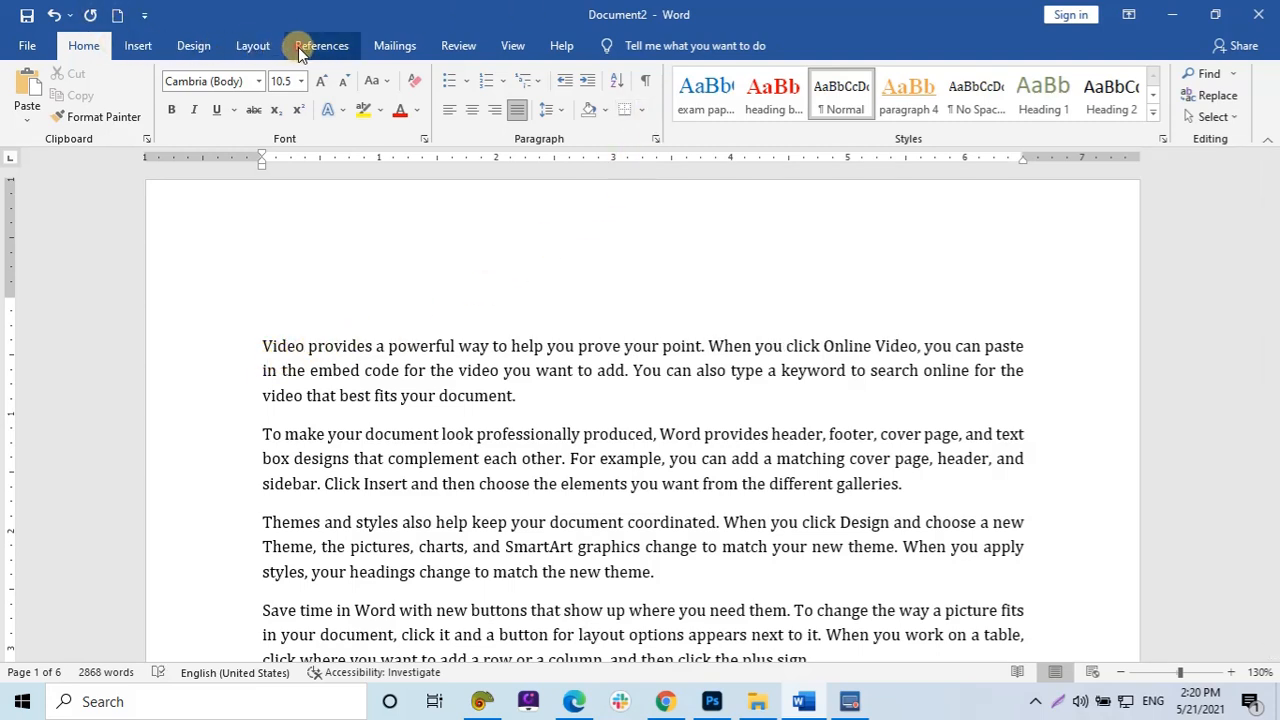
Insert a hyperlinked cross-reference to the Document bookmark's text on the blank first line.
{"action": "left_click", "coordinate": [154, 47]}
{"action": "left_click", "coordinate": [666, 113]}
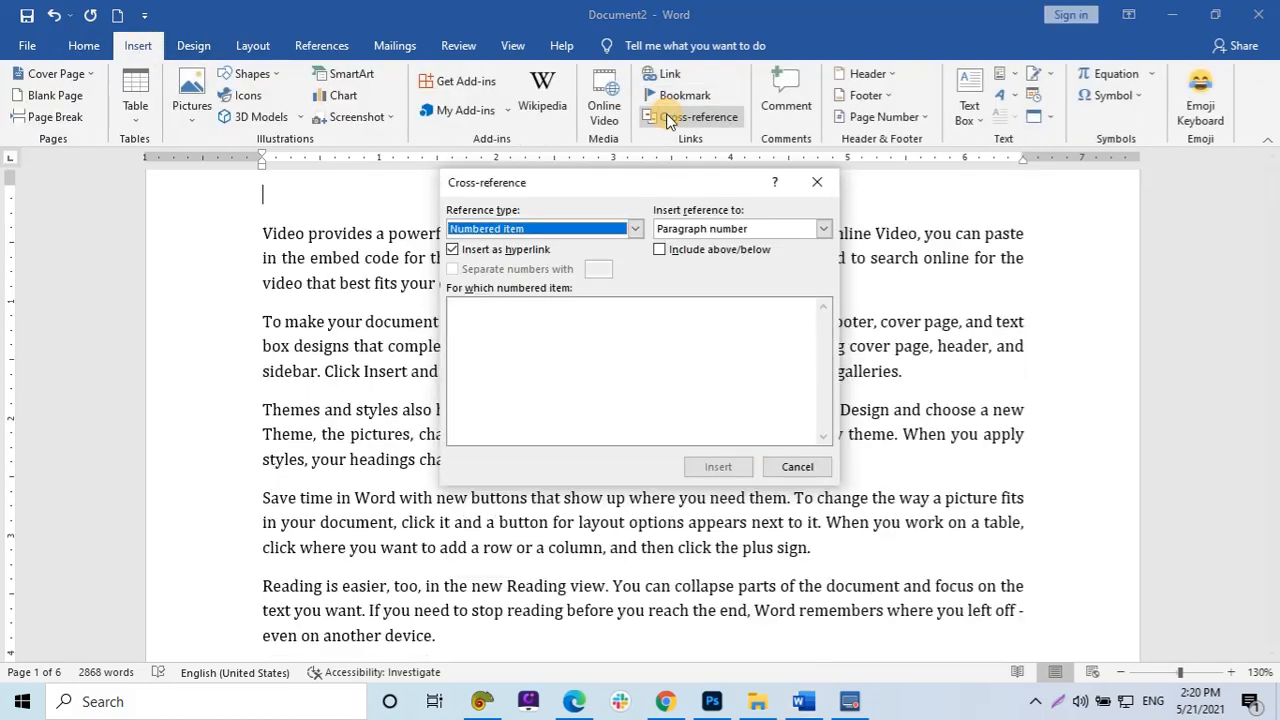
{"action": "left_click", "coordinate": [528, 227]}
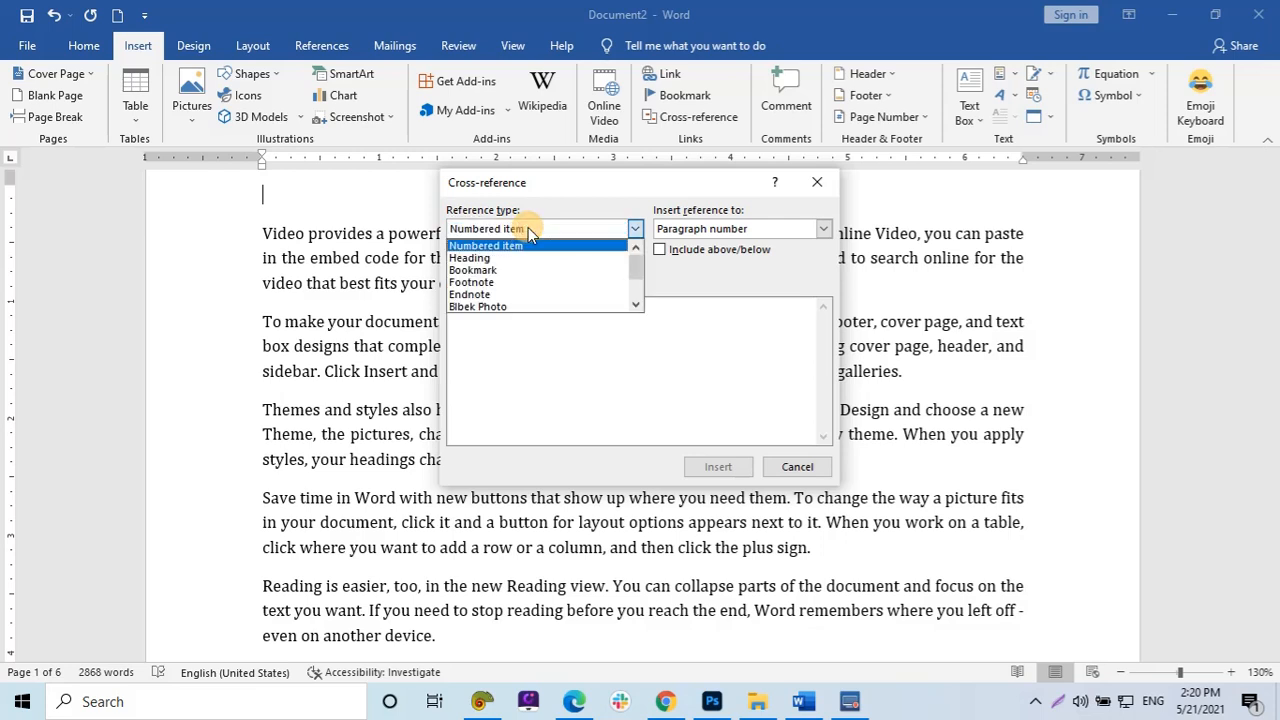
{"action": "left_click", "coordinate": [503, 272]}
{"action": "left_click", "coordinate": [528, 316]}
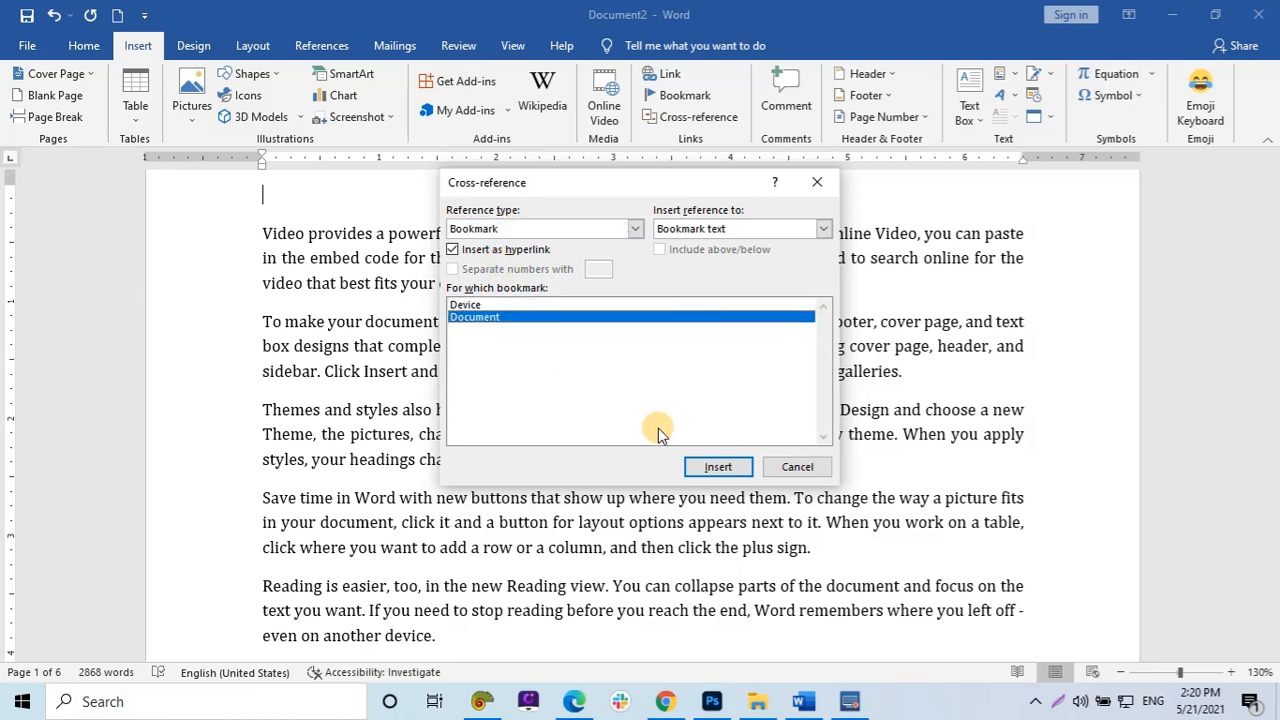
{"action": "left_click", "coordinate": [710, 466]}
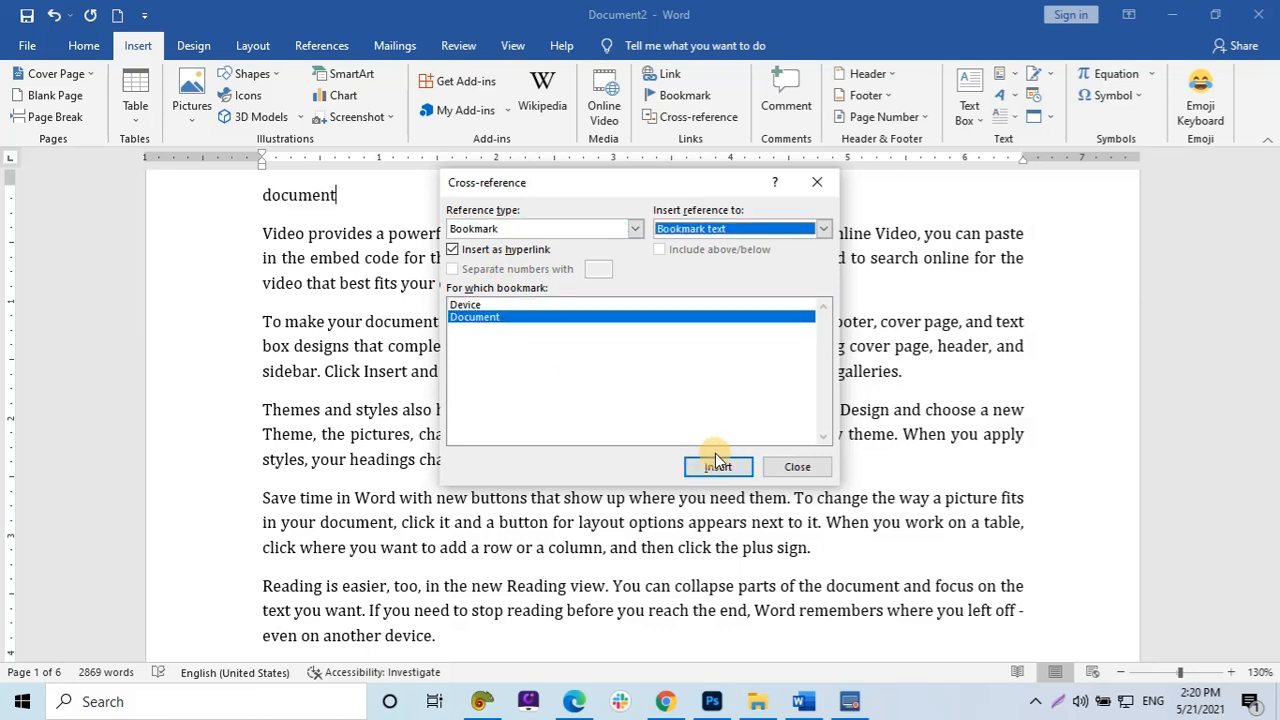
{"action": "left_click", "coordinate": [790, 466]}
Follow the 'document' cross-reference link to jump to the Document bookmark and return to the top.
{"action": "left_click", "coordinate": [411, 371]}
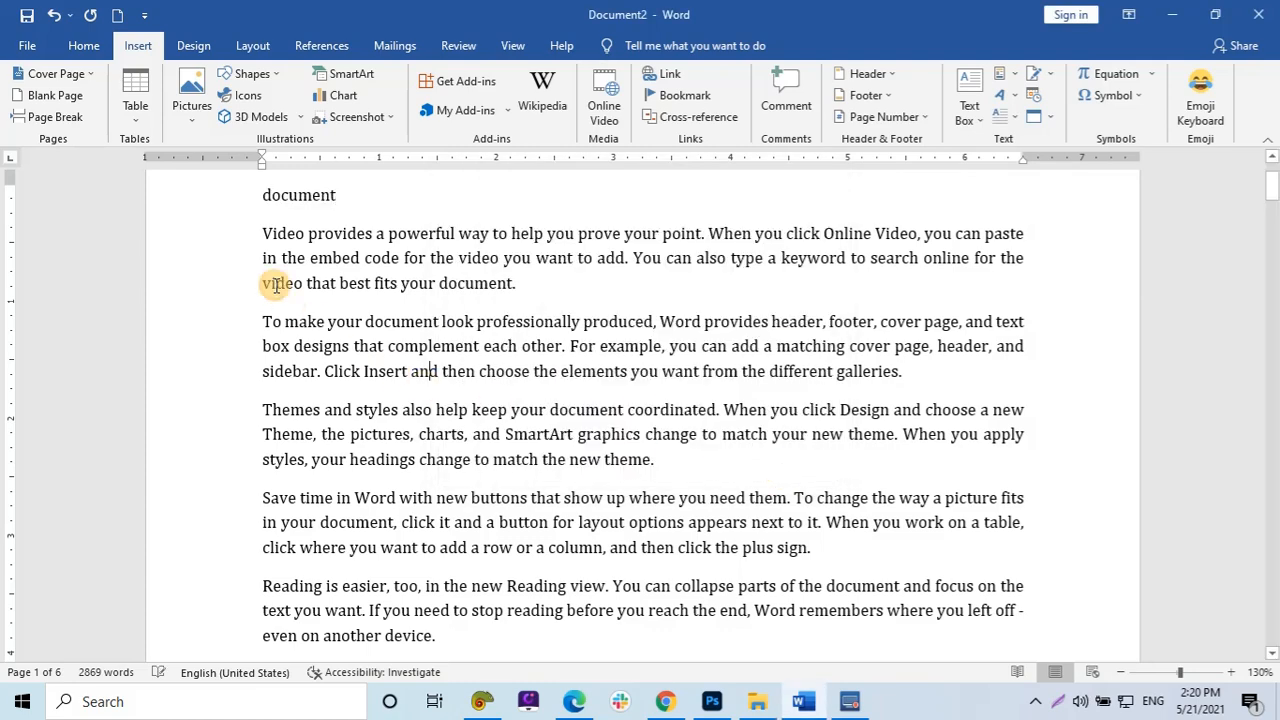
{"action": "left_click", "coordinate": [296, 204], "text": "ctrl"}
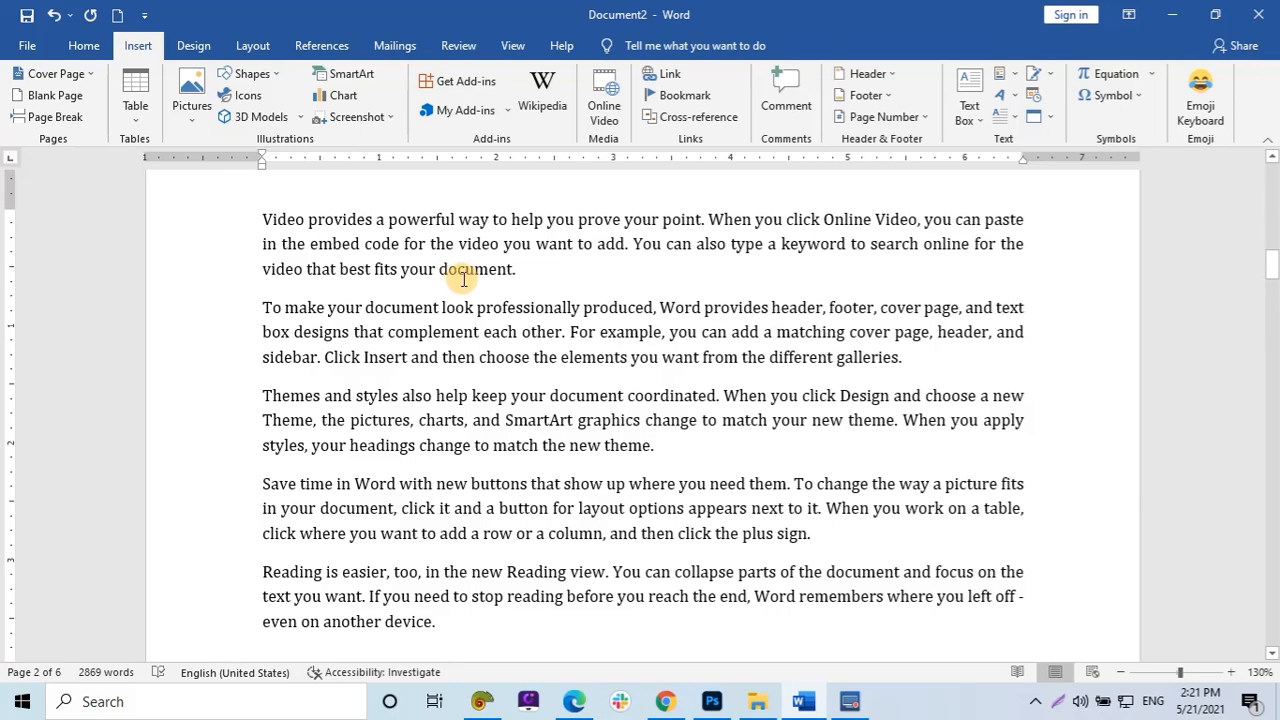
{"action": "scroll", "coordinate": [480, 312], "scroll_direction": "down", "scroll_amount": 4}
{"action": "scroll", "coordinate": [481, 313], "scroll_direction": "up", "scroll_amount": 10}
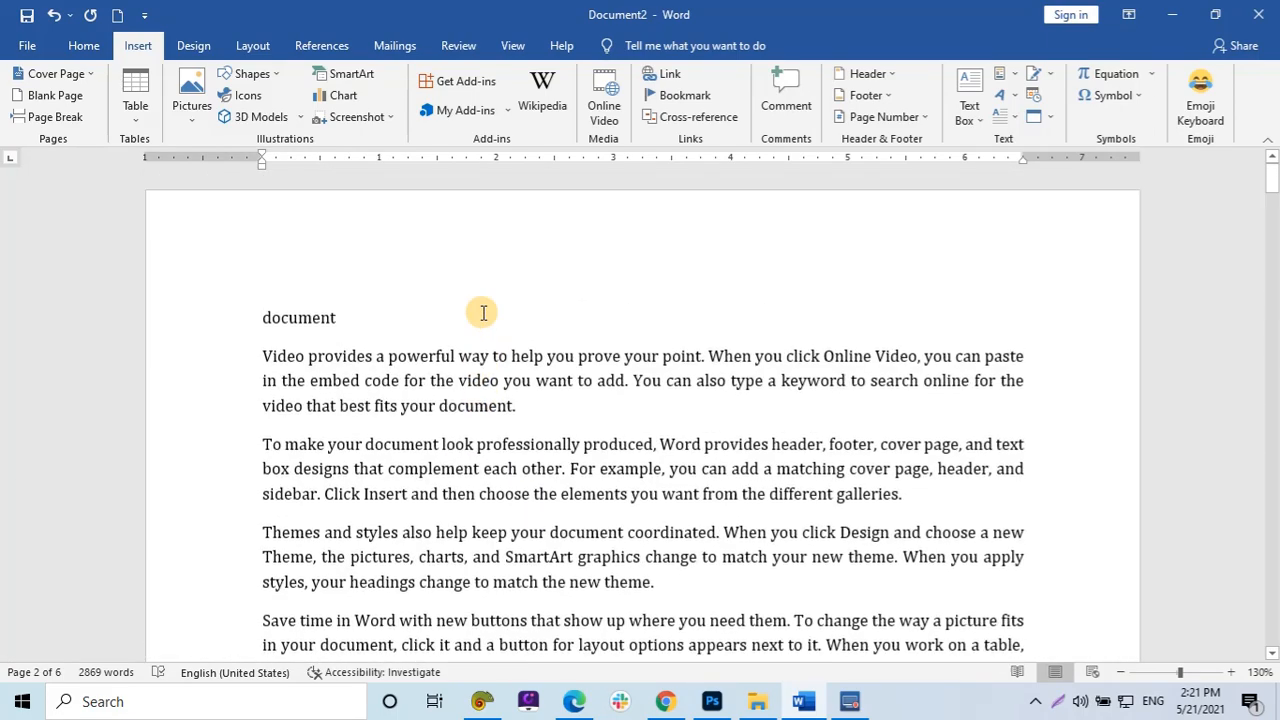
{"action": "left_click", "coordinate": [395, 301]}
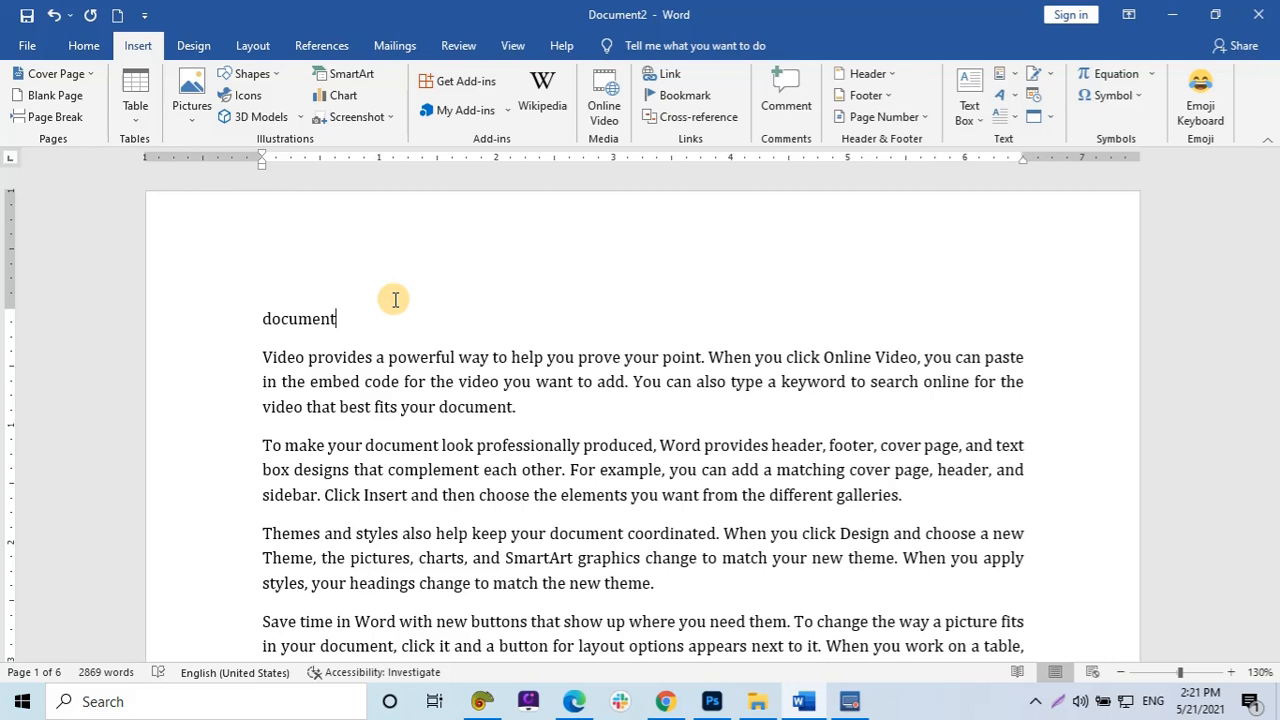
Add a comment reading File to the word 'document' ending the 'Video provides' paragraph.
{"action": "left_click", "coordinate": [637, 421]}
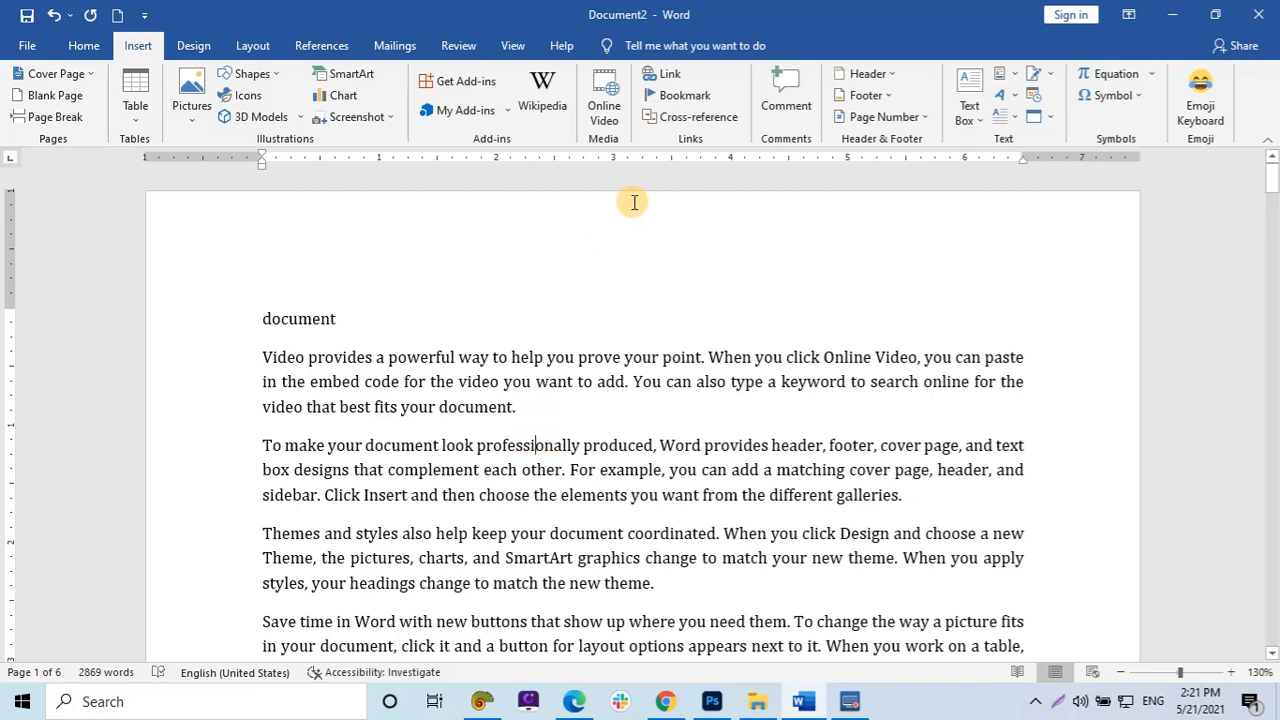
{"action": "double_click", "coordinate": [480, 408]}
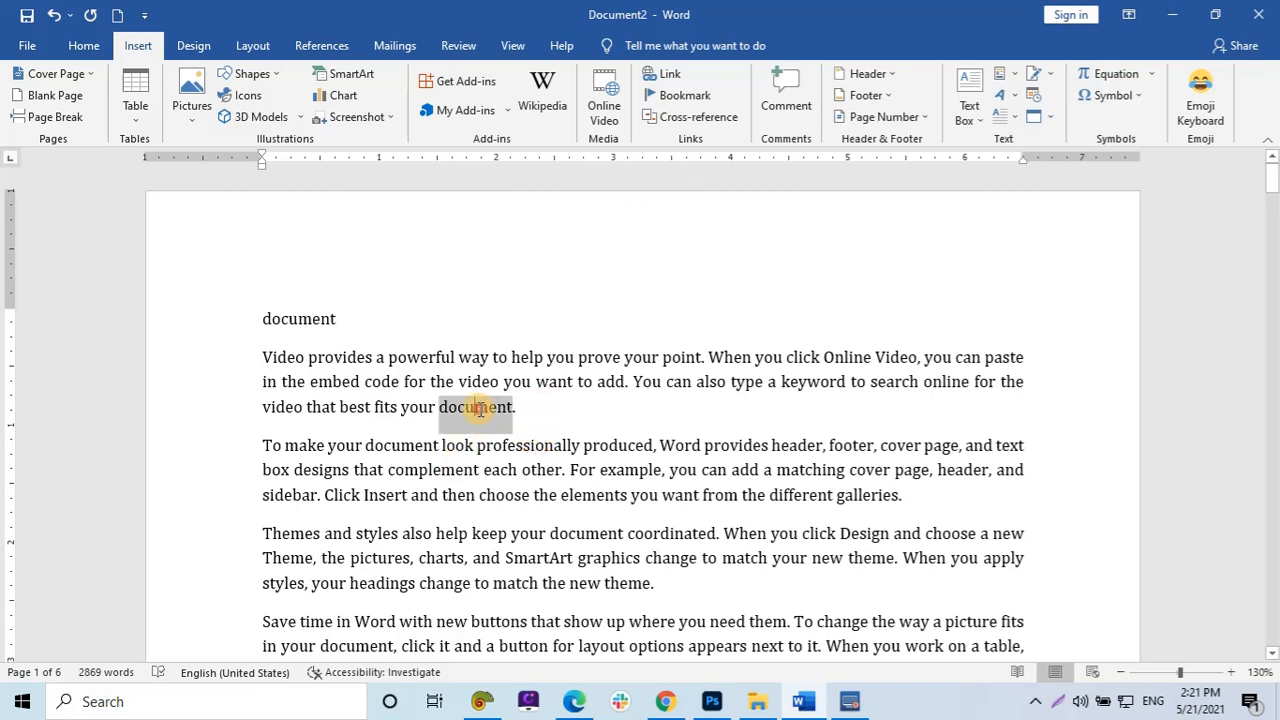
{"action": "left_click", "coordinate": [774, 90]}
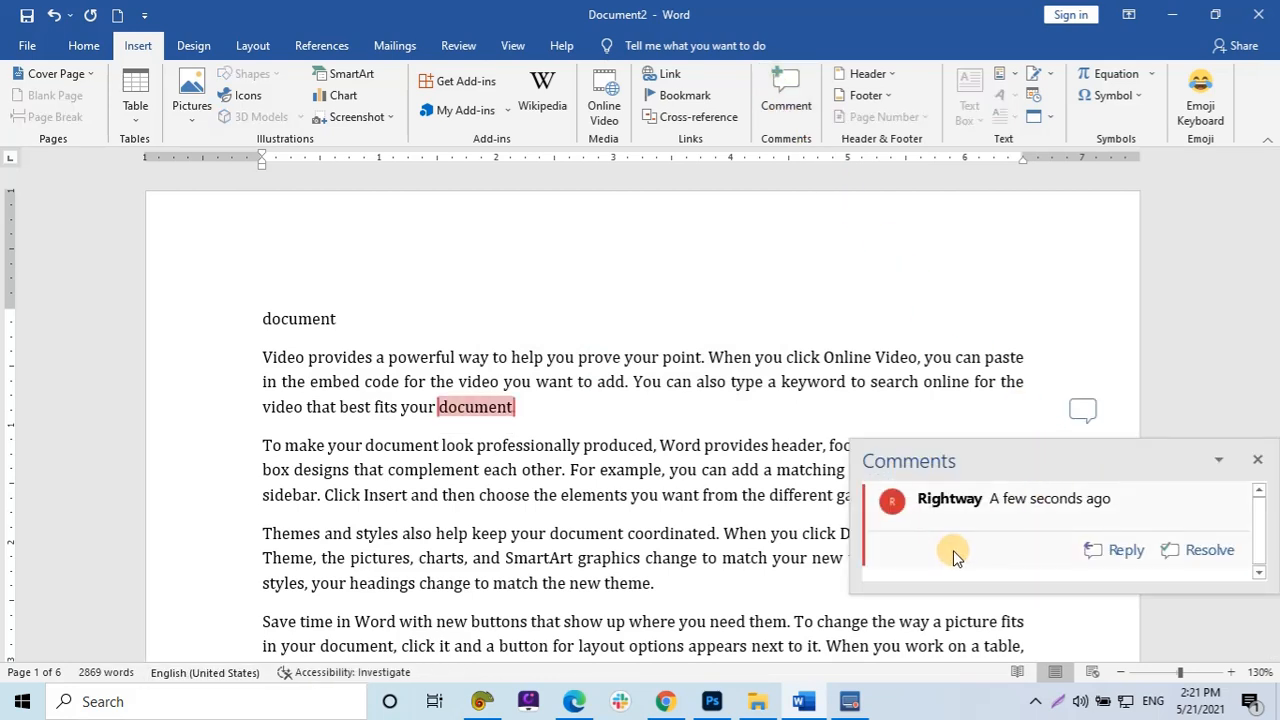
{"action": "type", "text": "File"}
{"action": "left_click", "coordinate": [1258, 461]}
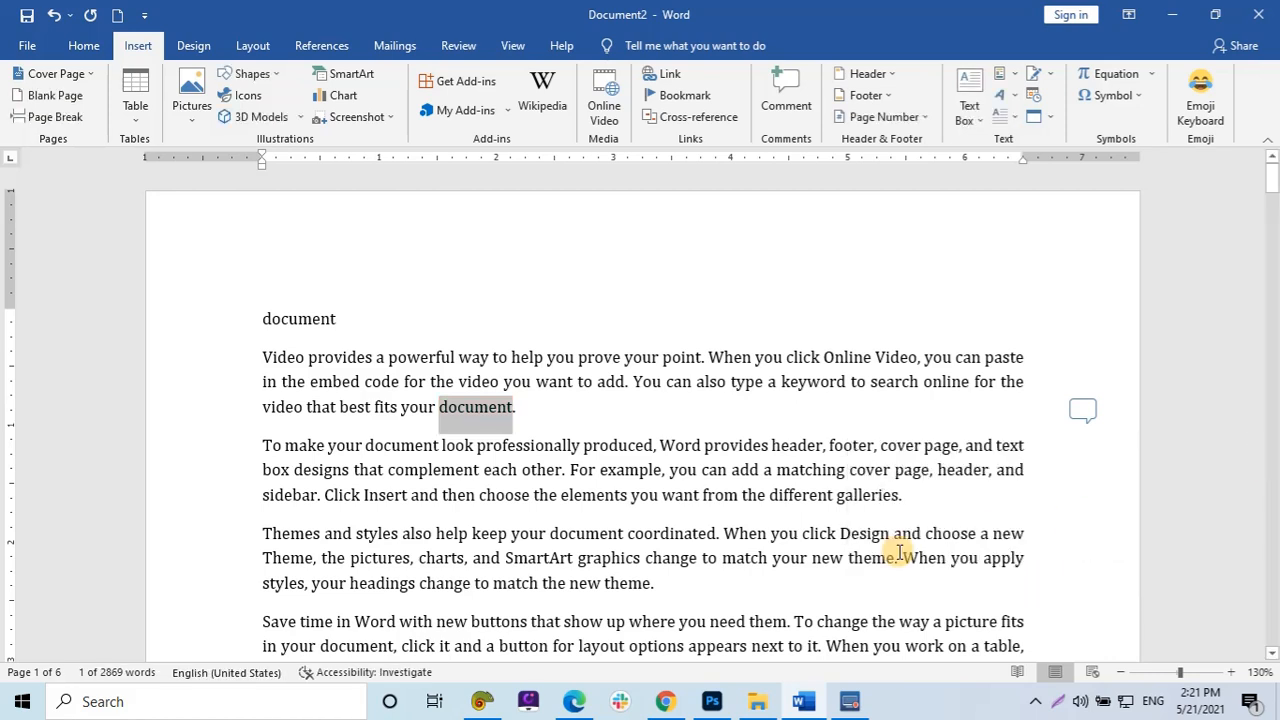
Add a comment reading theio to the word 'theme' ending the 'Themes and styles' paragraph.
{"action": "double_click", "coordinate": [622, 580]}
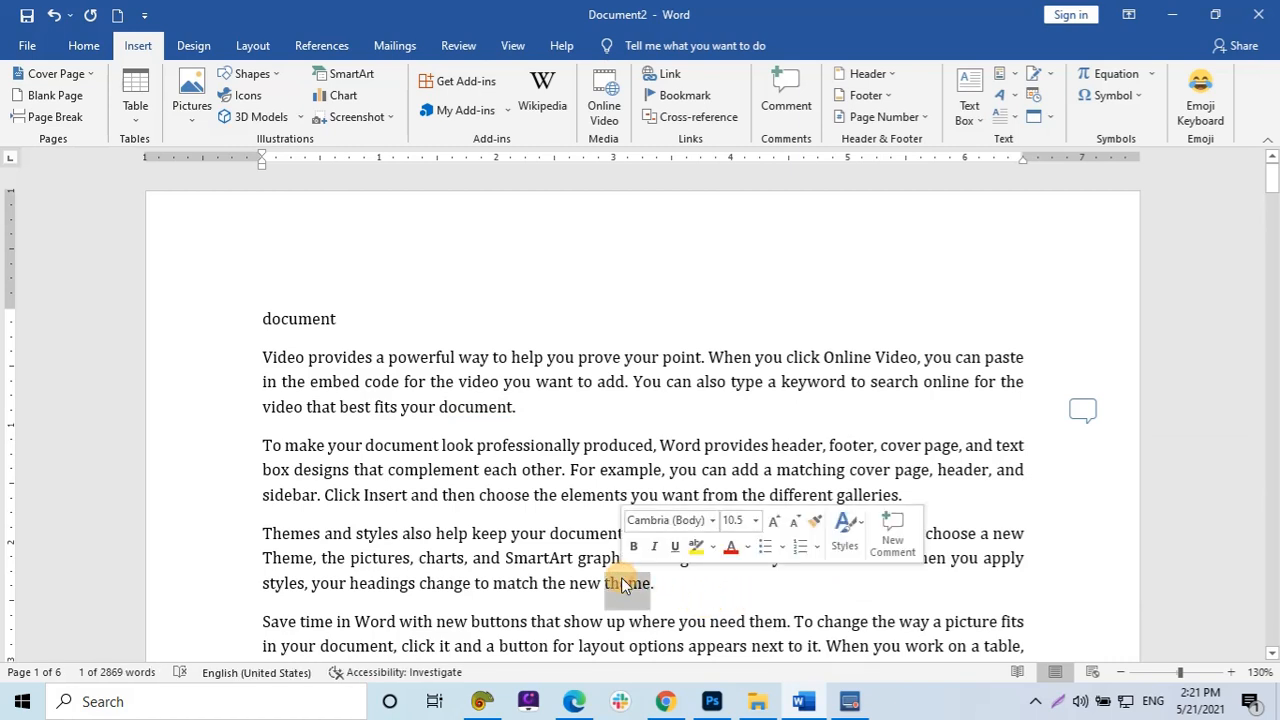
{"action": "left_click", "coordinate": [785, 78]}
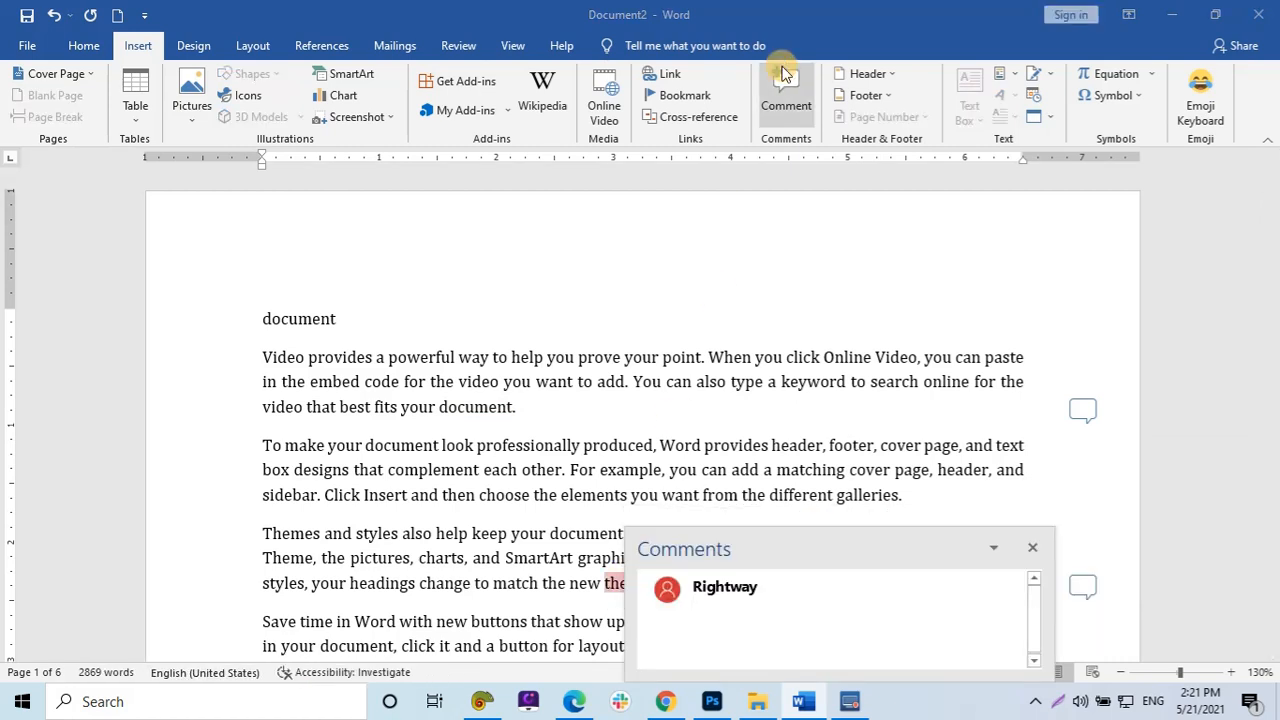
{"action": "type", "text": "theio"}
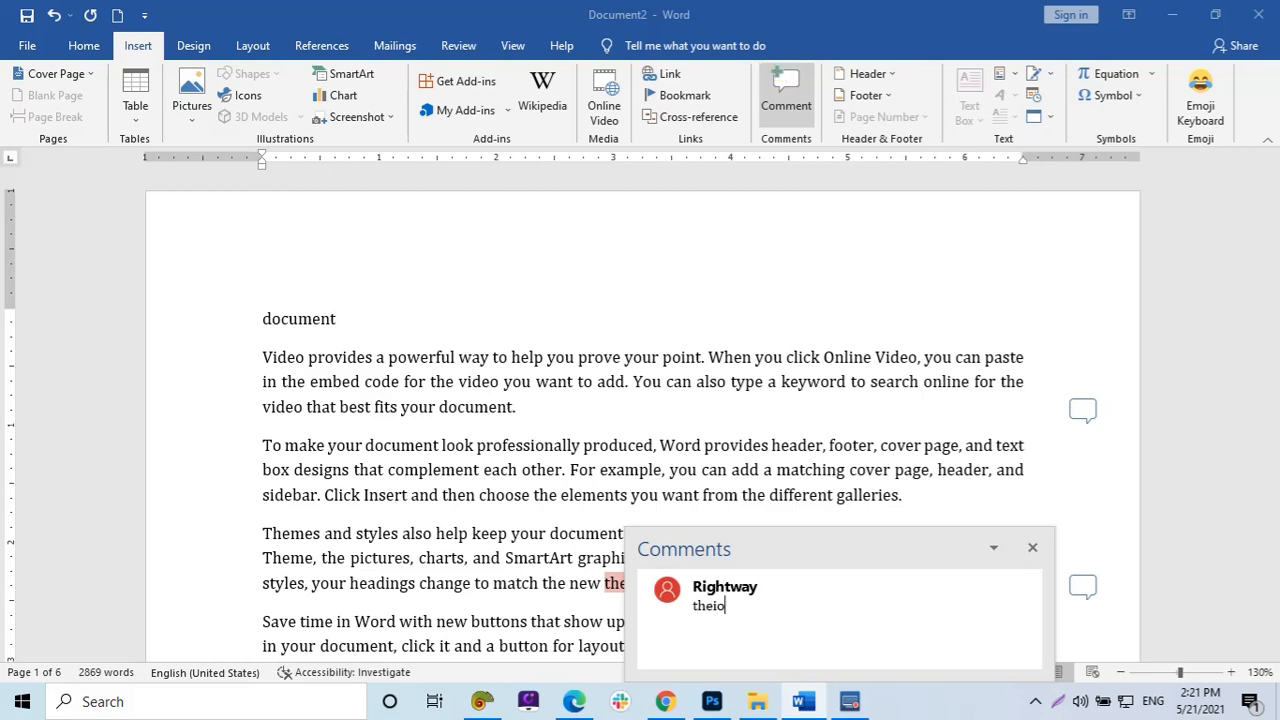
{"action": "left_click", "coordinate": [849, 408]}
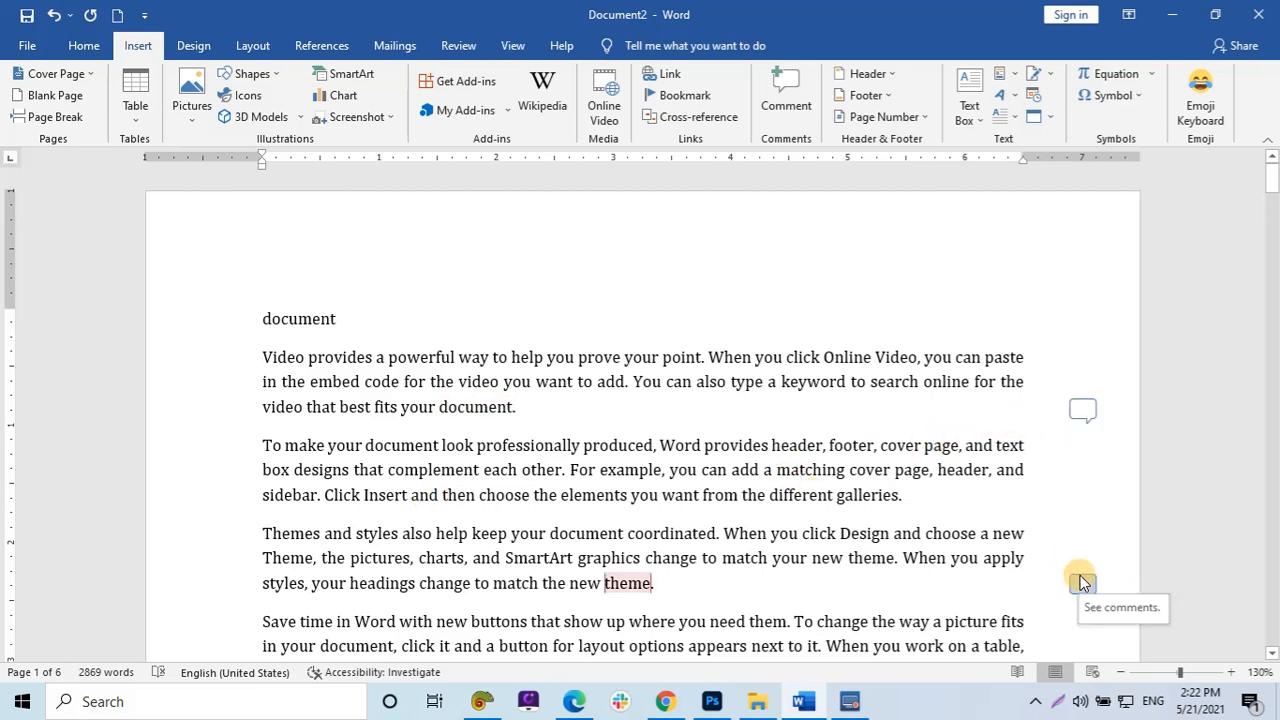
Delete the File comment on the word 'document'.
{"action": "left_click", "coordinate": [1081, 409]}
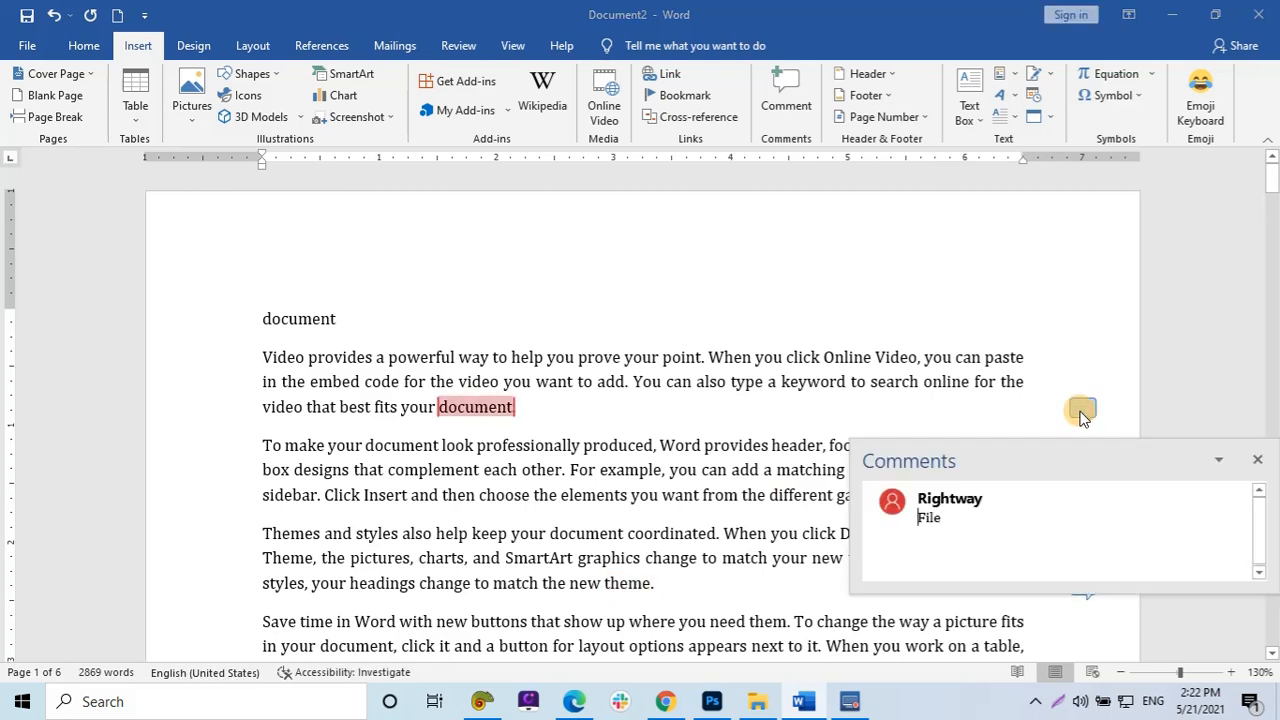
{"action": "left_click", "coordinate": [922, 408]}
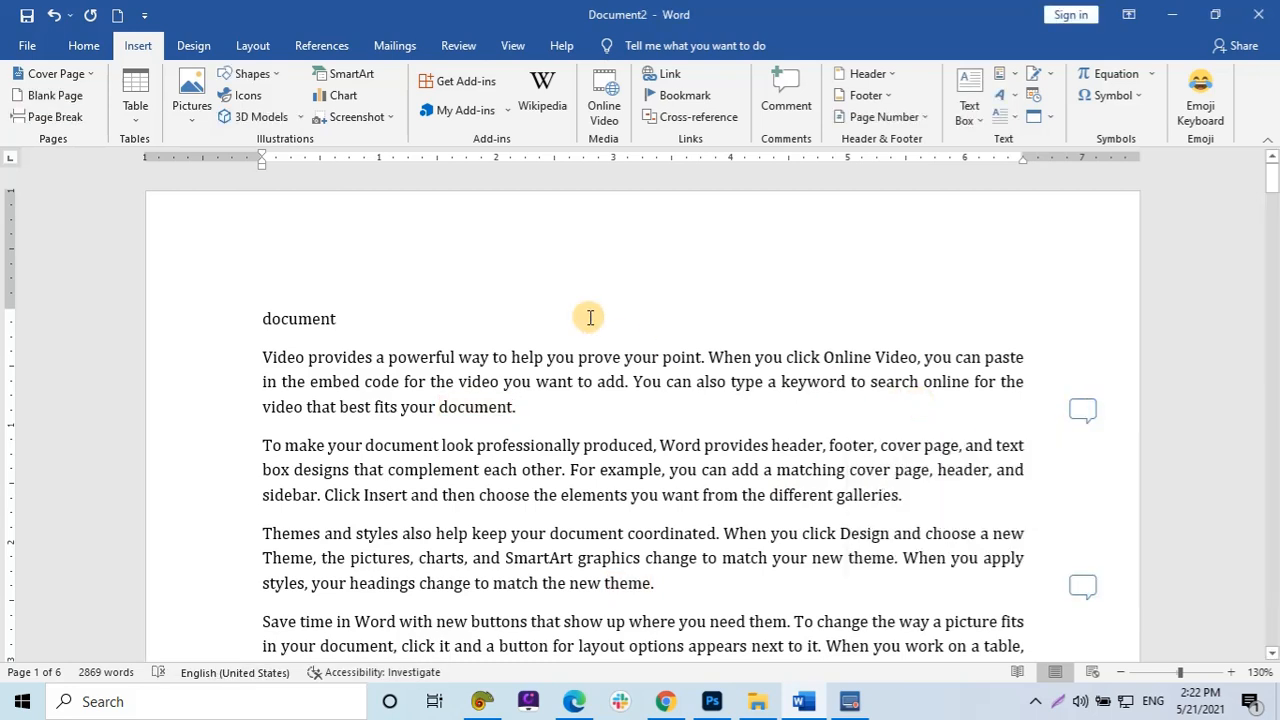
{"action": "left_click", "coordinate": [1084, 408]}
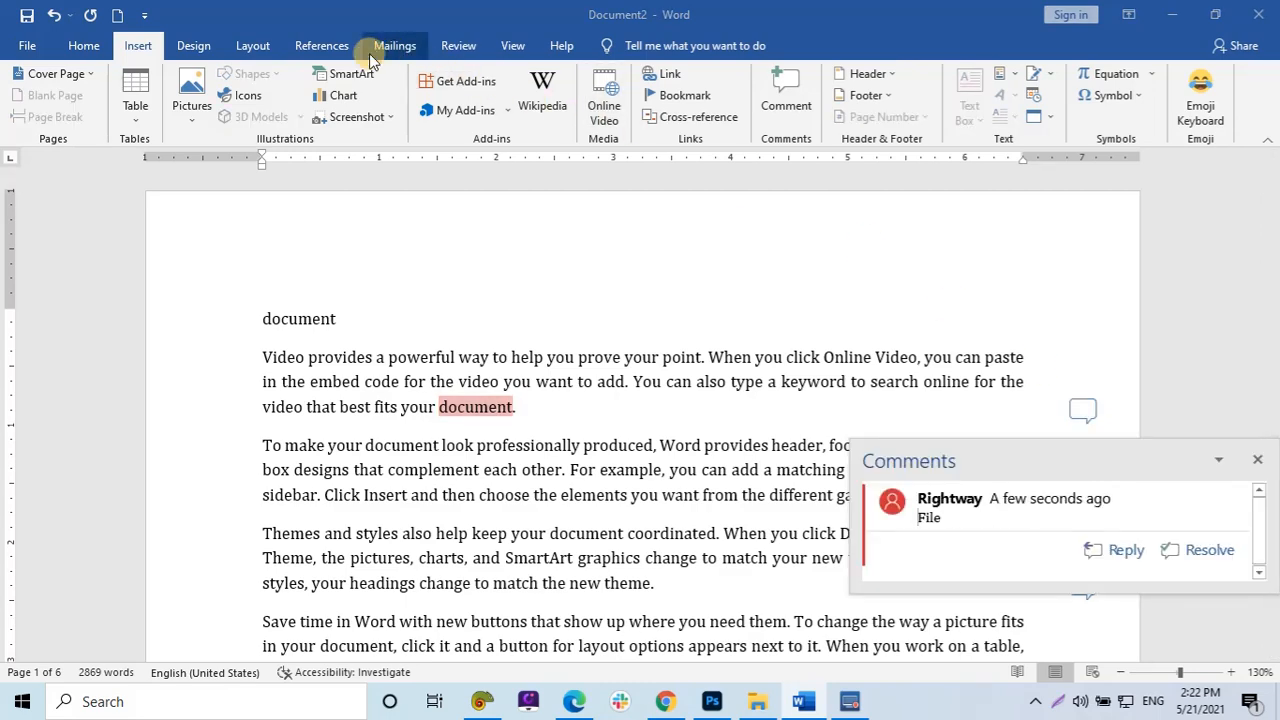
{"action": "left_click", "coordinate": [437, 47]}
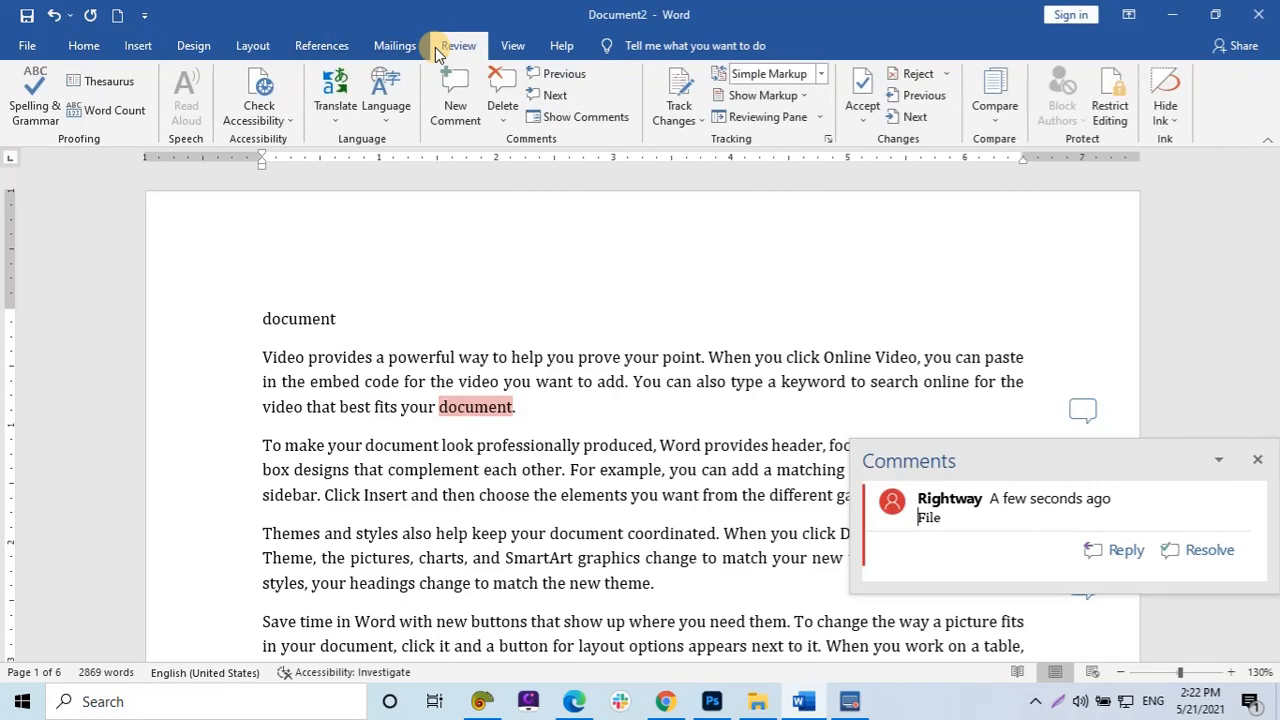
{"action": "left_click", "coordinate": [502, 90]}
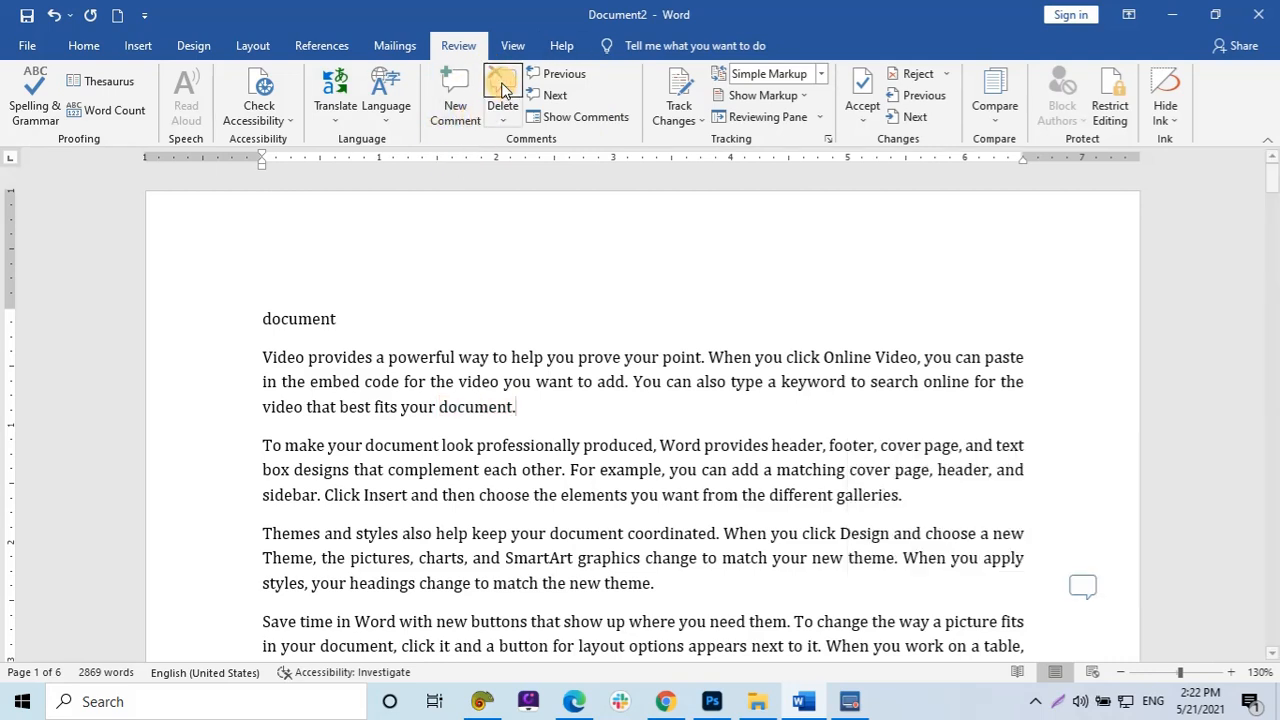
Show all comments in the margin and hide them again.
{"action": "left_click", "coordinate": [1080, 584]}
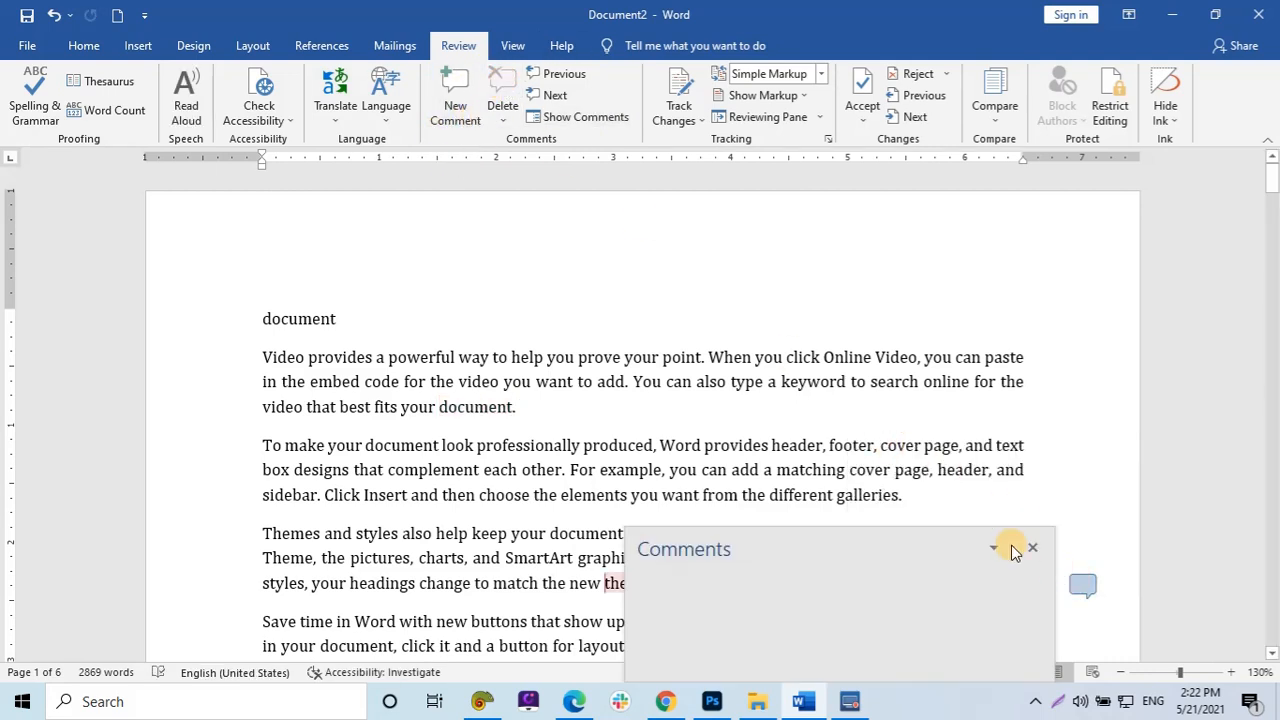
{"action": "left_click", "coordinate": [556, 118]}
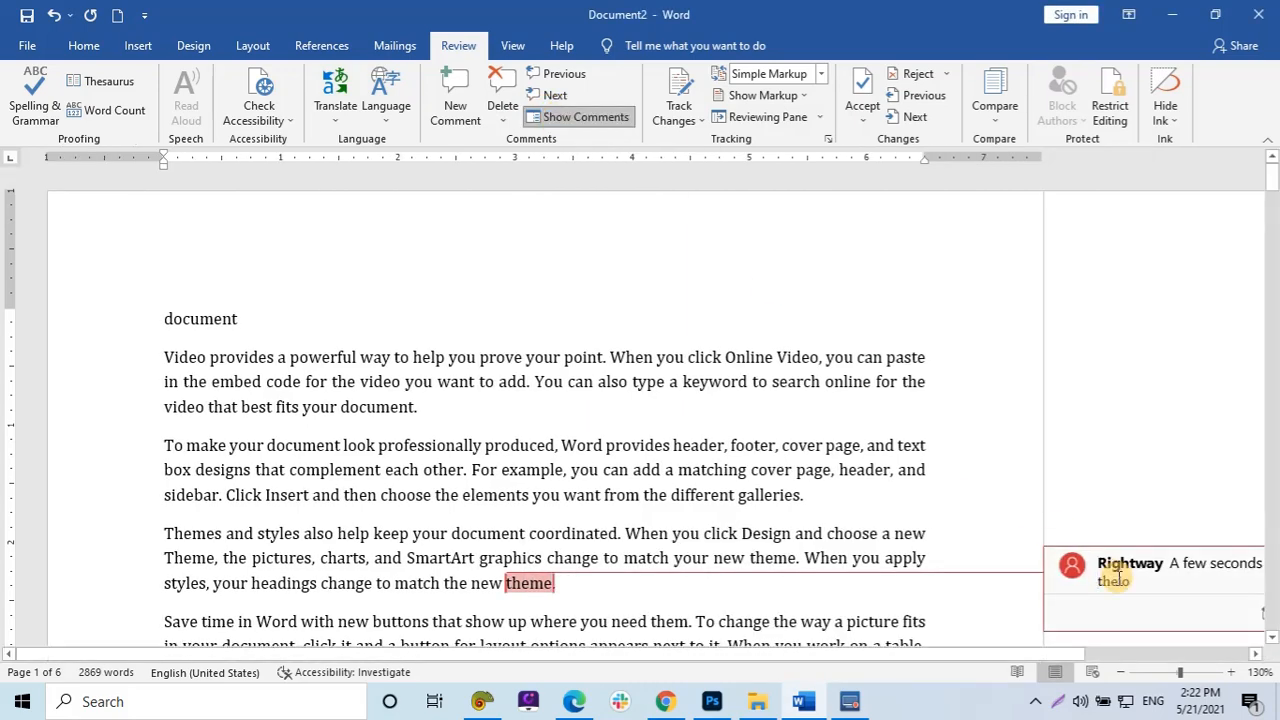
{"action": "left_click", "coordinate": [582, 121]}
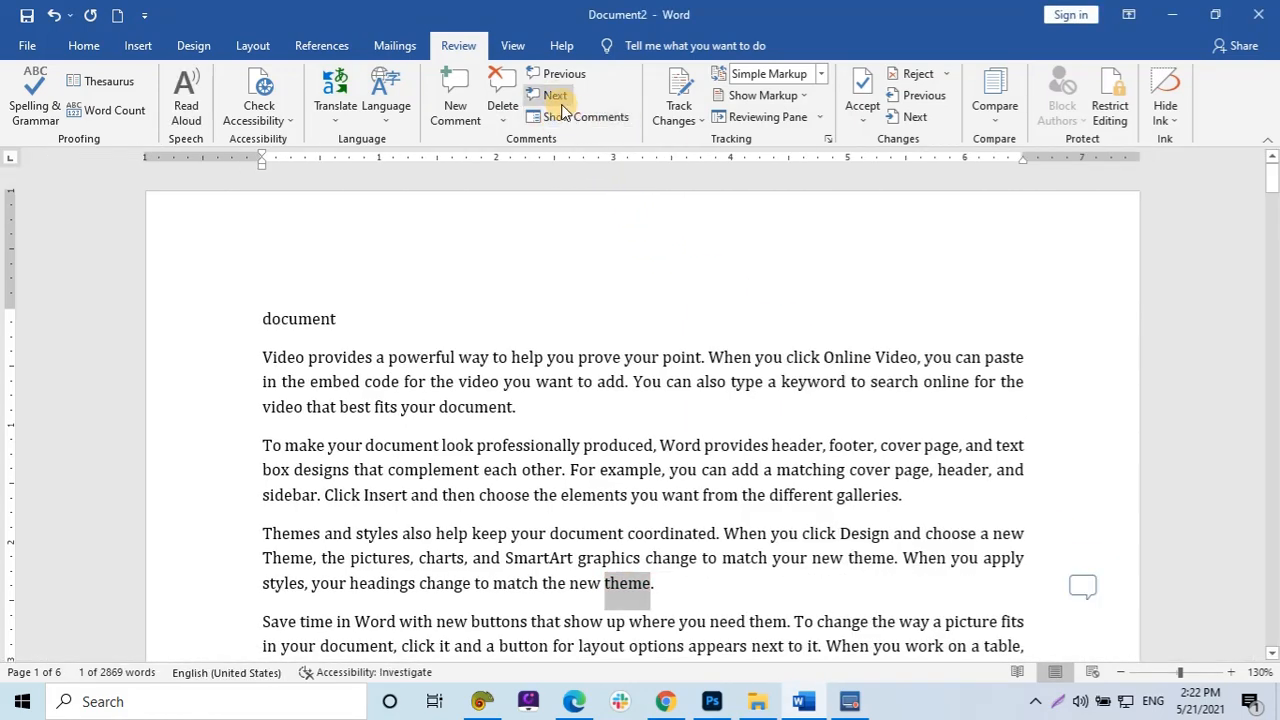
Delete the comment on the word 'theme'.
{"action": "left_click", "coordinate": [500, 85]}
{"action": "left_click", "coordinate": [543, 408]}
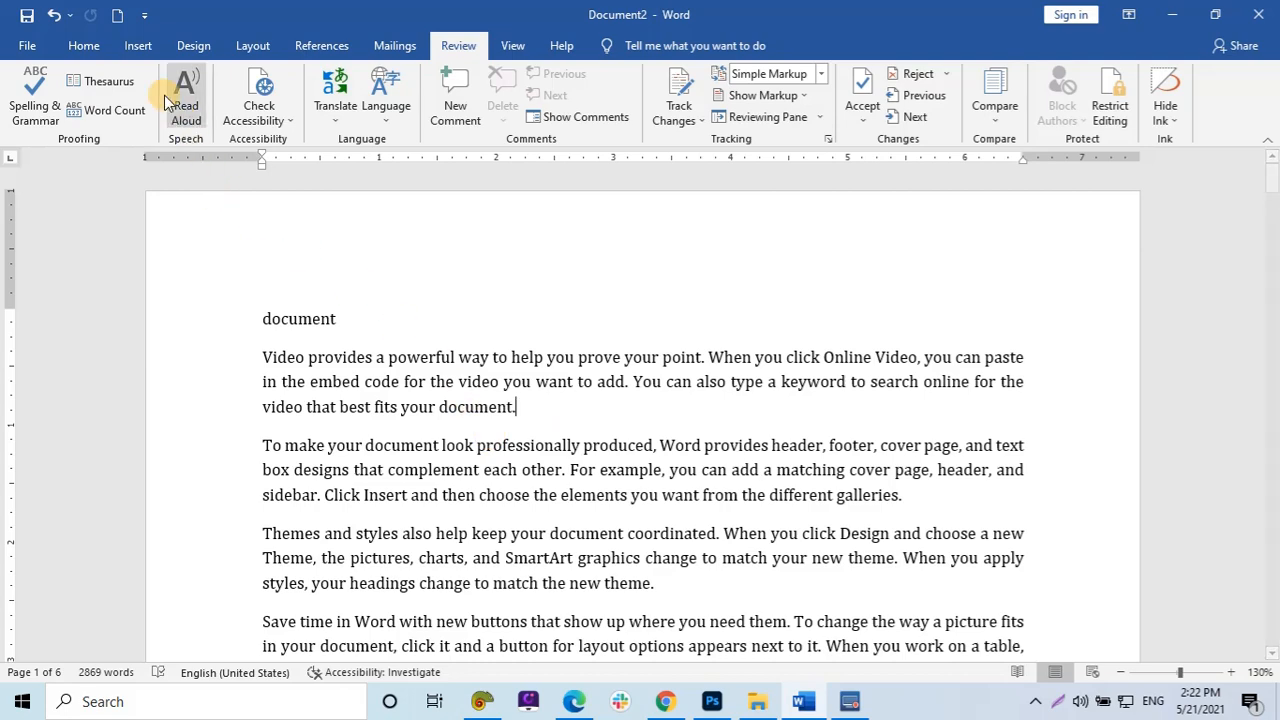
{"action": "left_click", "coordinate": [136, 47]}
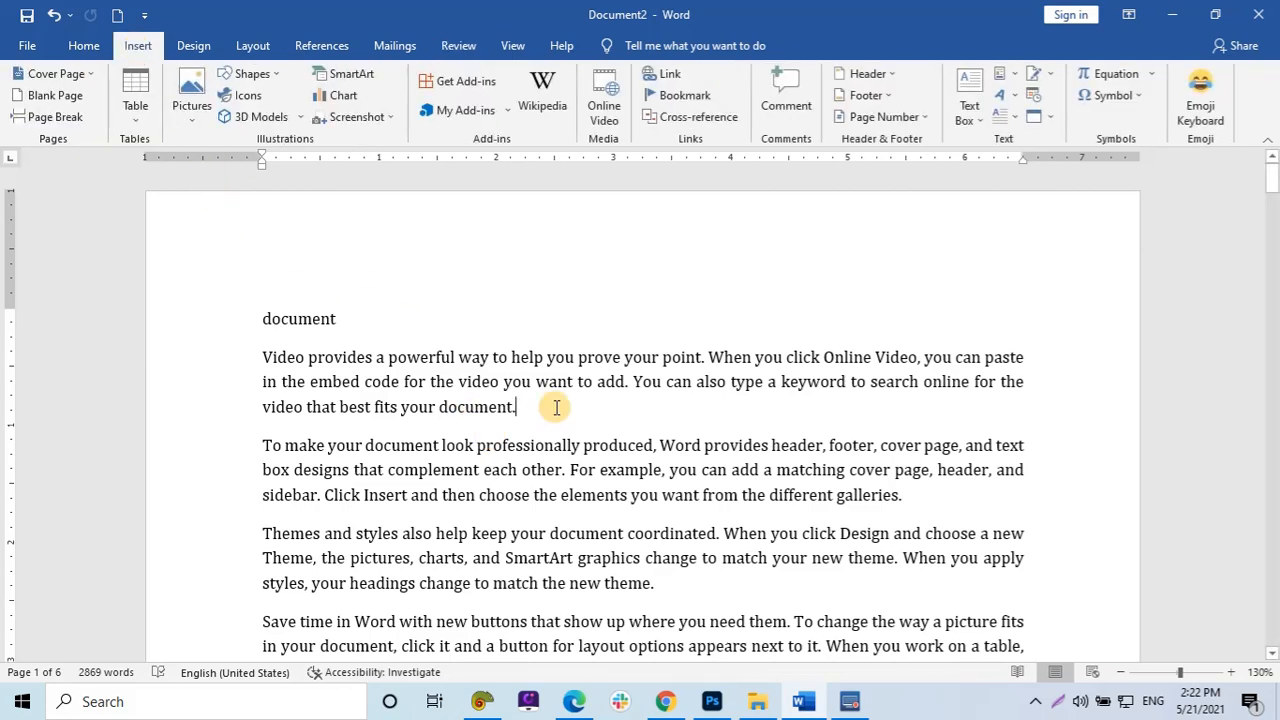